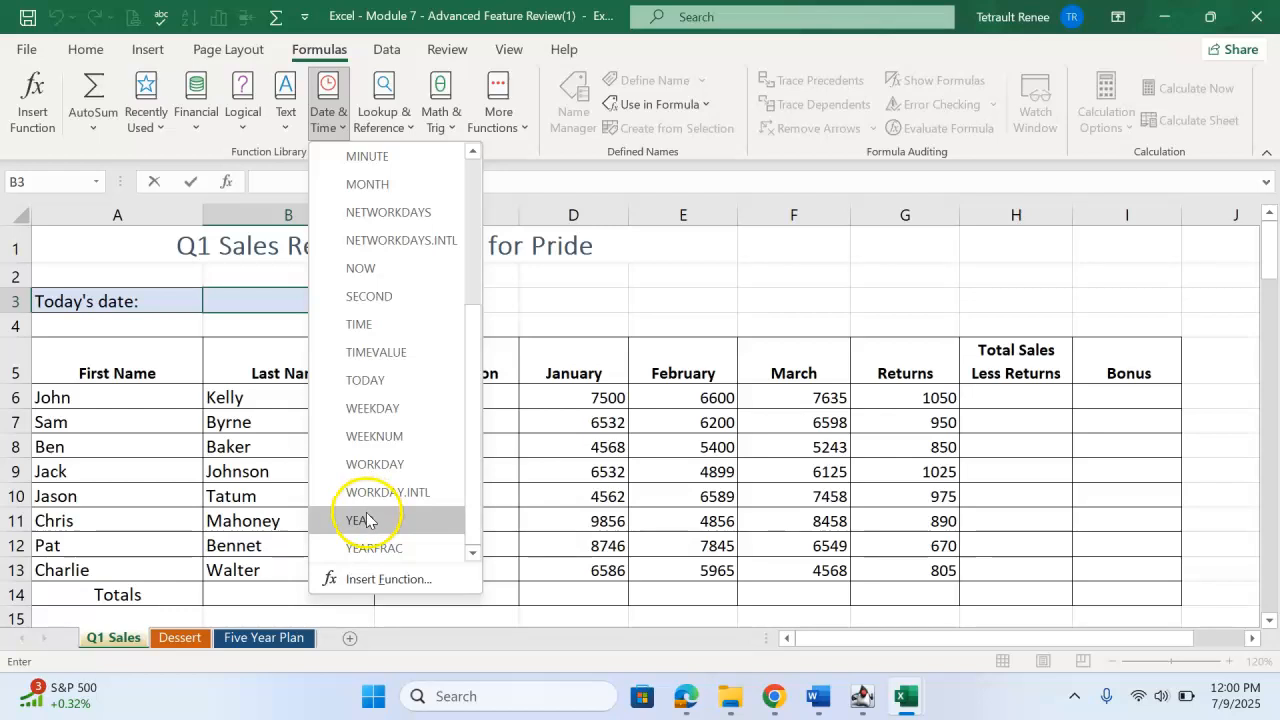
# Insert the TODAY function in B3, beside the Today's date label.
pyautogui.click(395, 380)
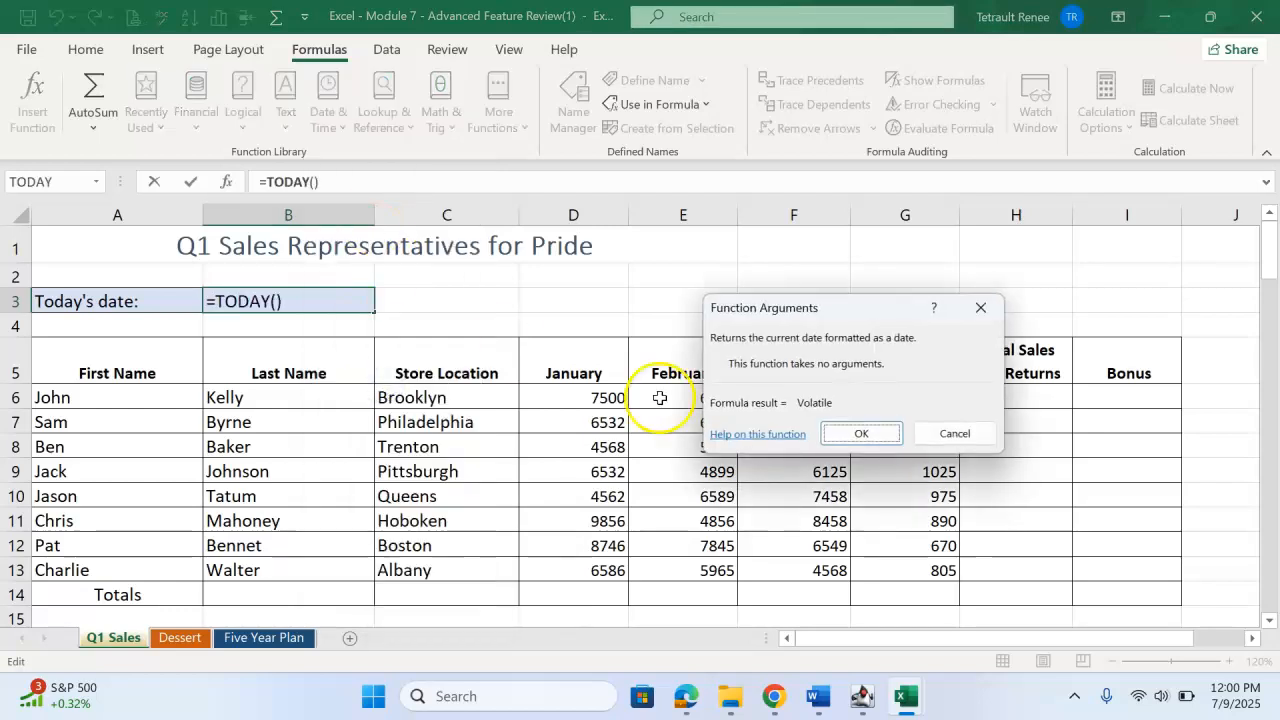
pyautogui.click(861, 433)
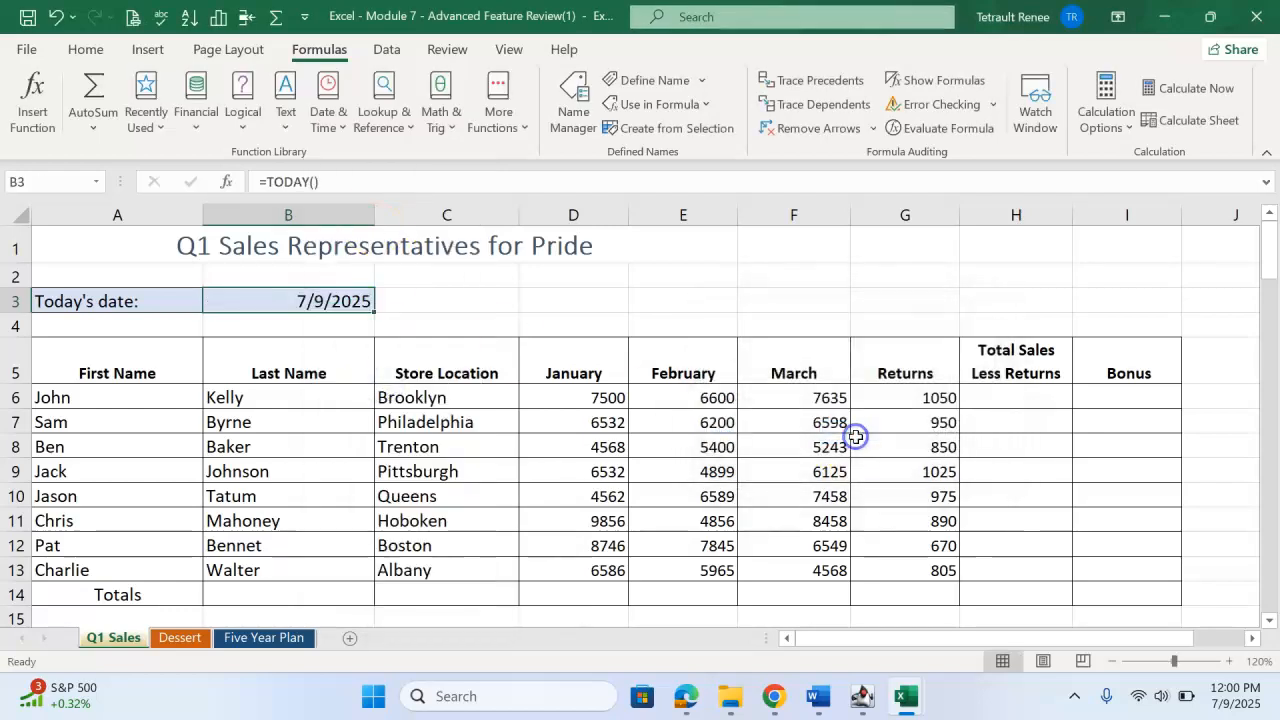
# Calculate Total Sales Less Returns in H6 with =SUM(D6:F6)-G6 and fill the formula down to H13.
pyautogui.click(1026, 403)
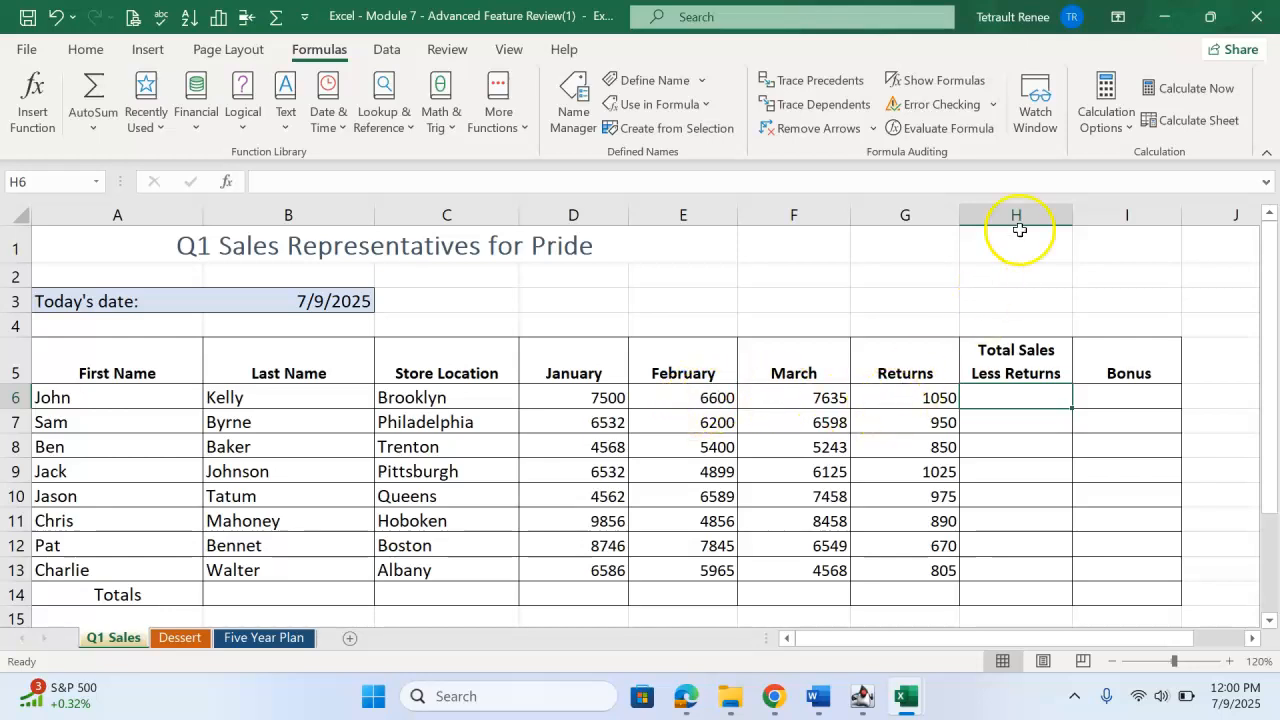
pyautogui.click(95, 83)
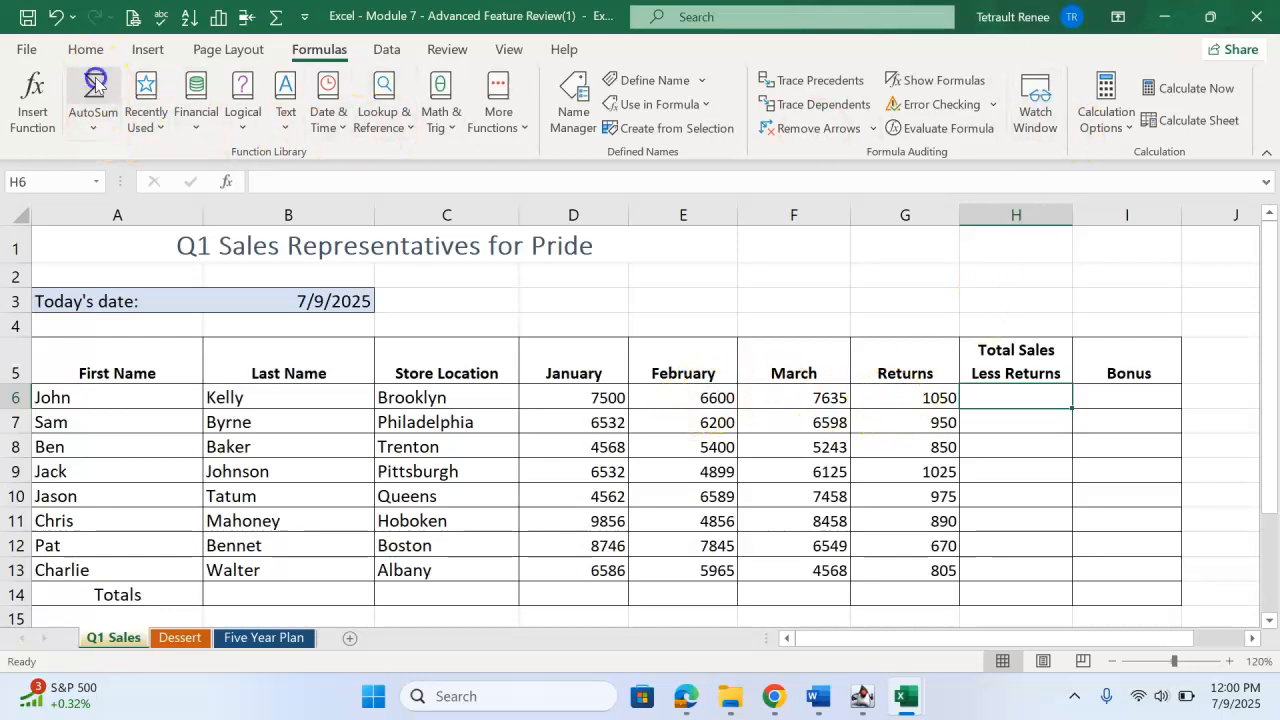
pyautogui.moveTo(582, 397); pyautogui.dragTo(780, 397)
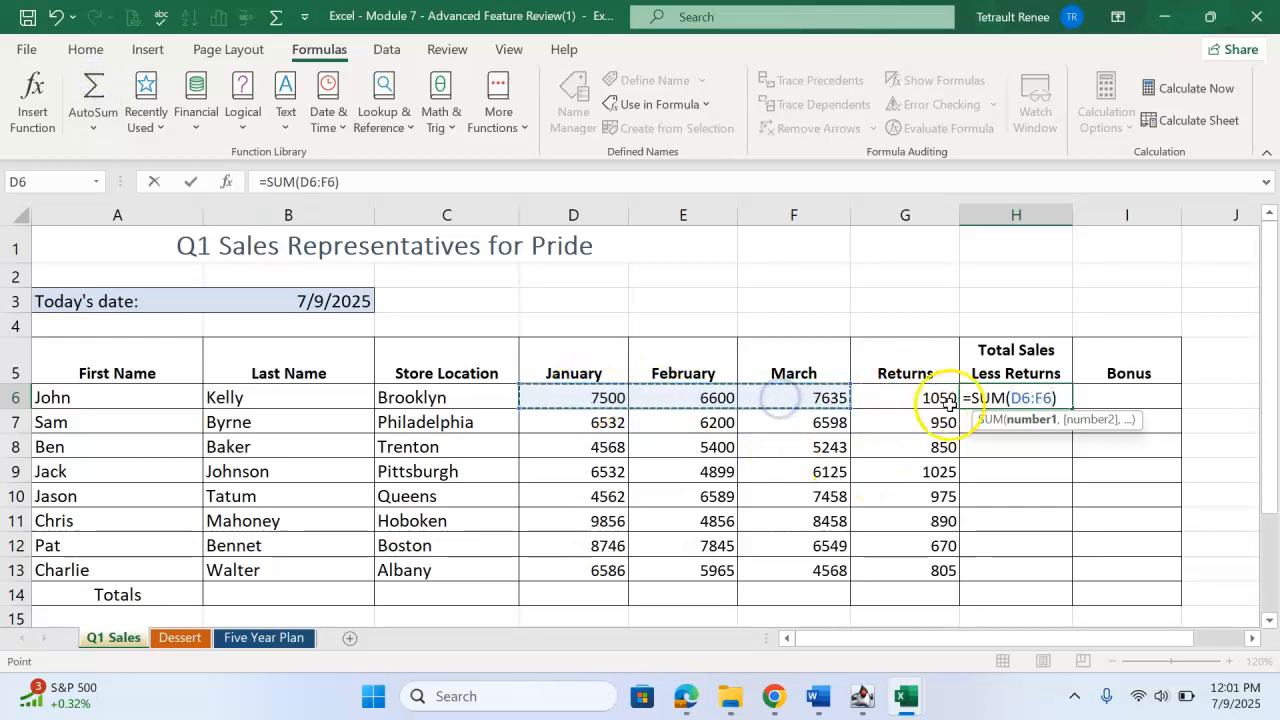
pyautogui.click(385, 180)
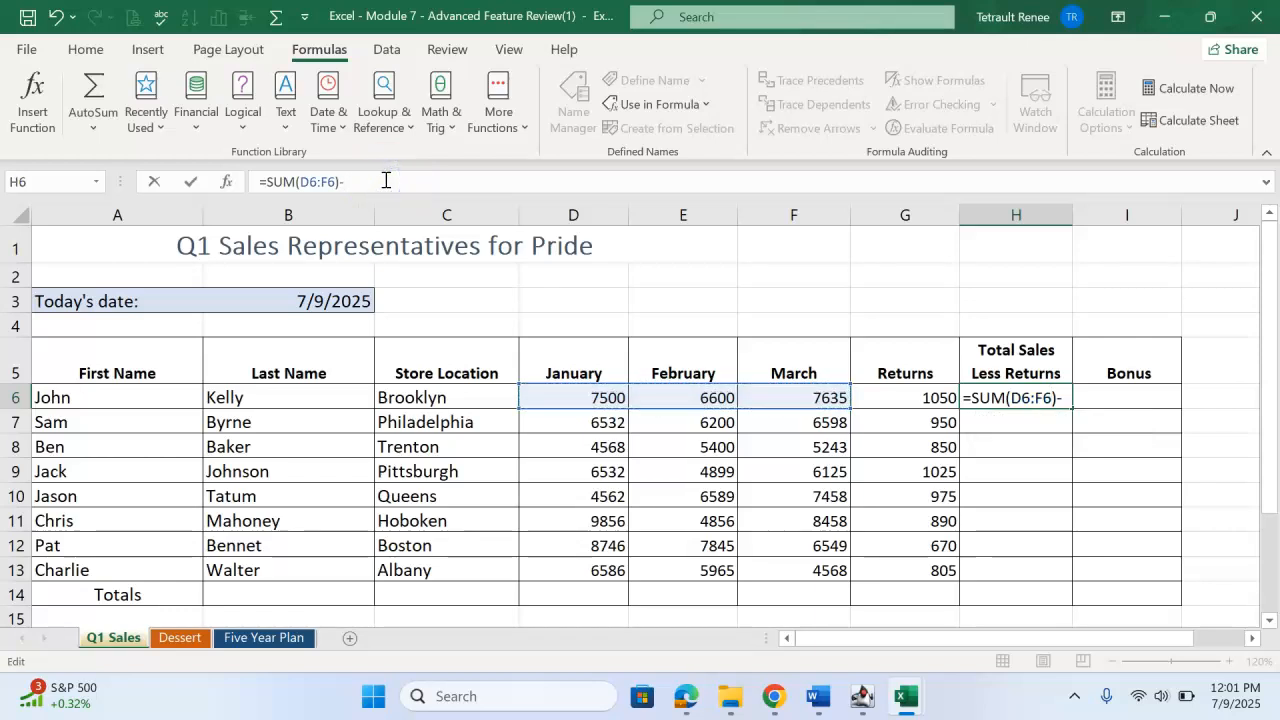
pyautogui.write('-G6')
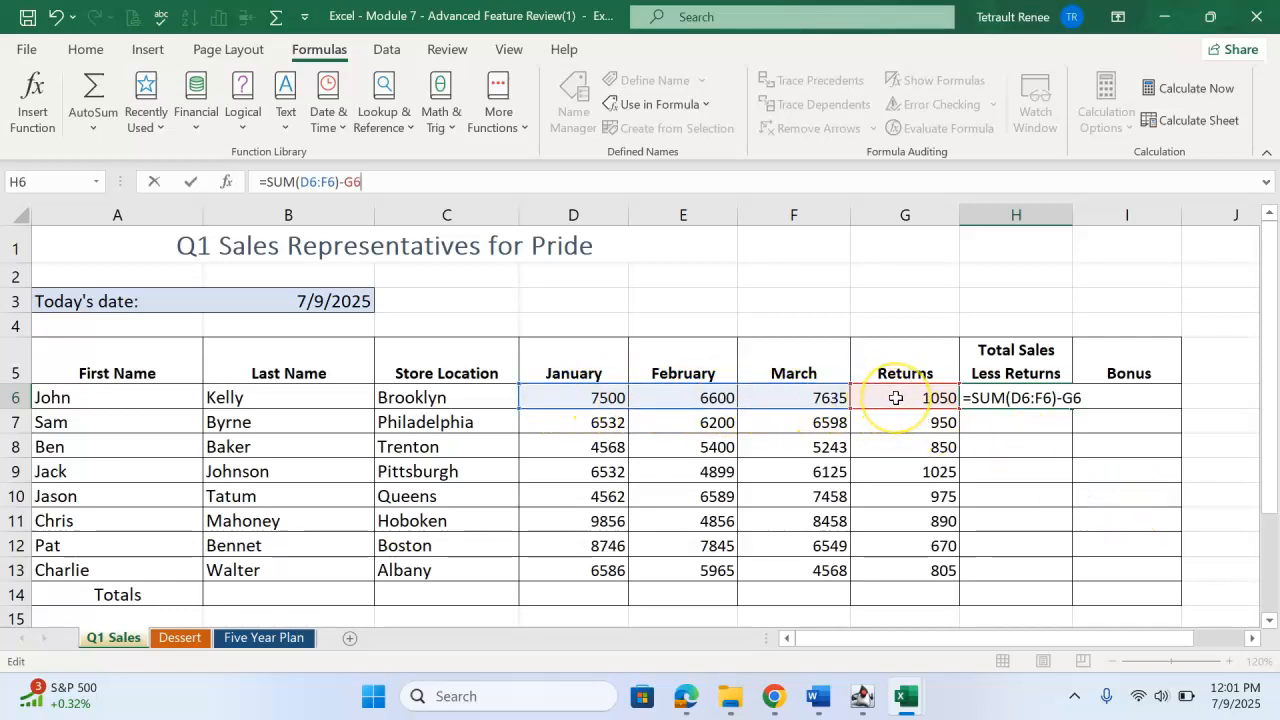
pyautogui.click(193, 186)
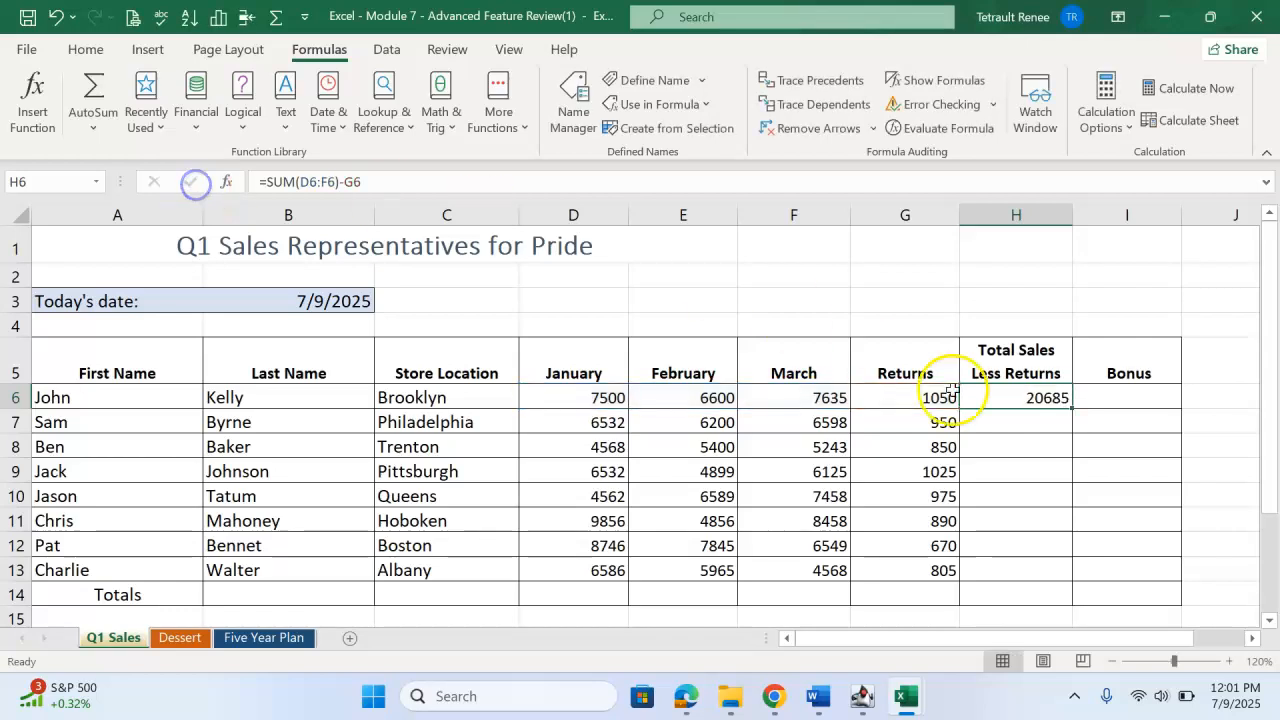
pyautogui.moveTo(1070, 408); pyautogui.dragTo(1062, 580)
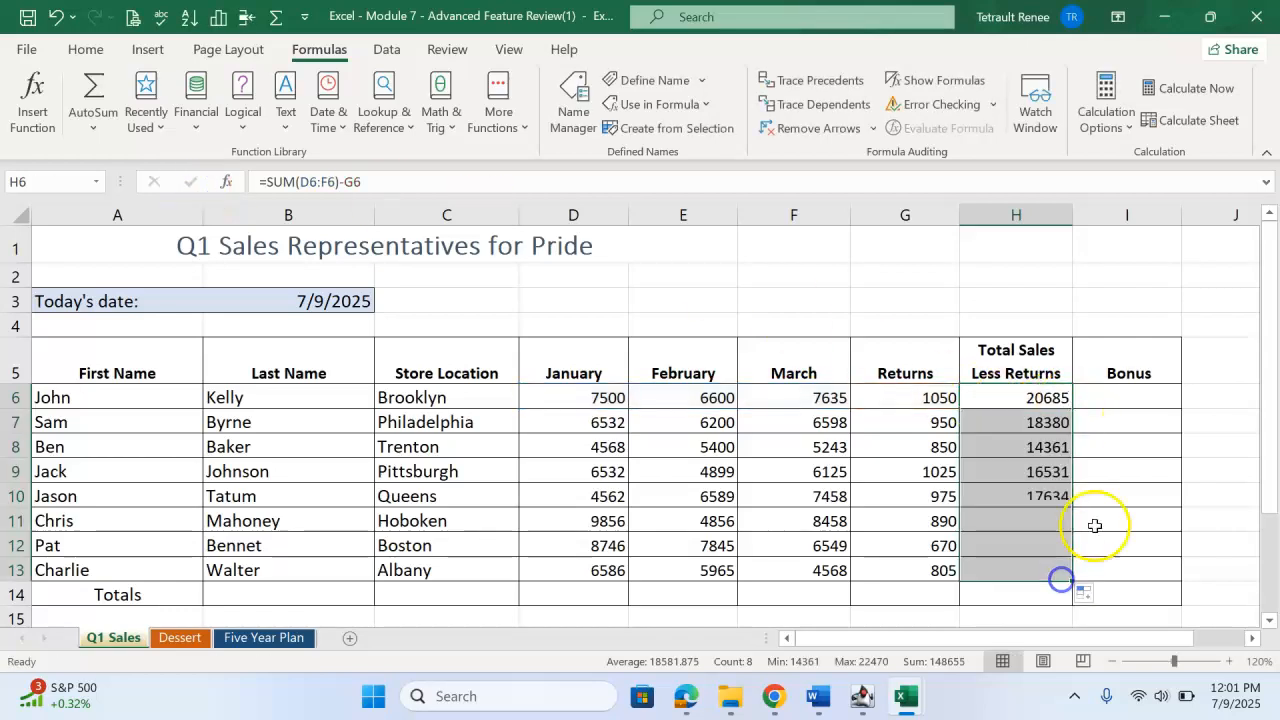
# Calculate the bonus in I6 with =H6*$B$16, keeping the bonus rate reference absolute, and fill the formula down to I13.
pyautogui.click(1143, 395)
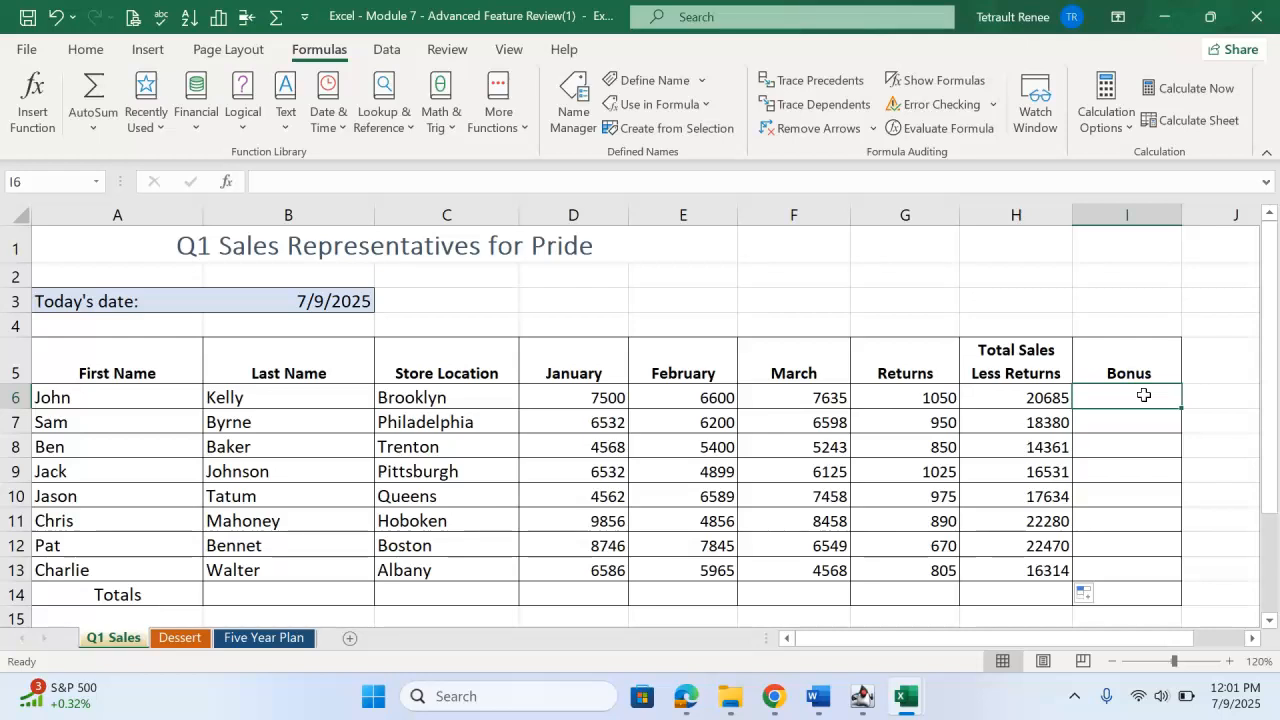
pyautogui.scroll(-1, 343, 517)
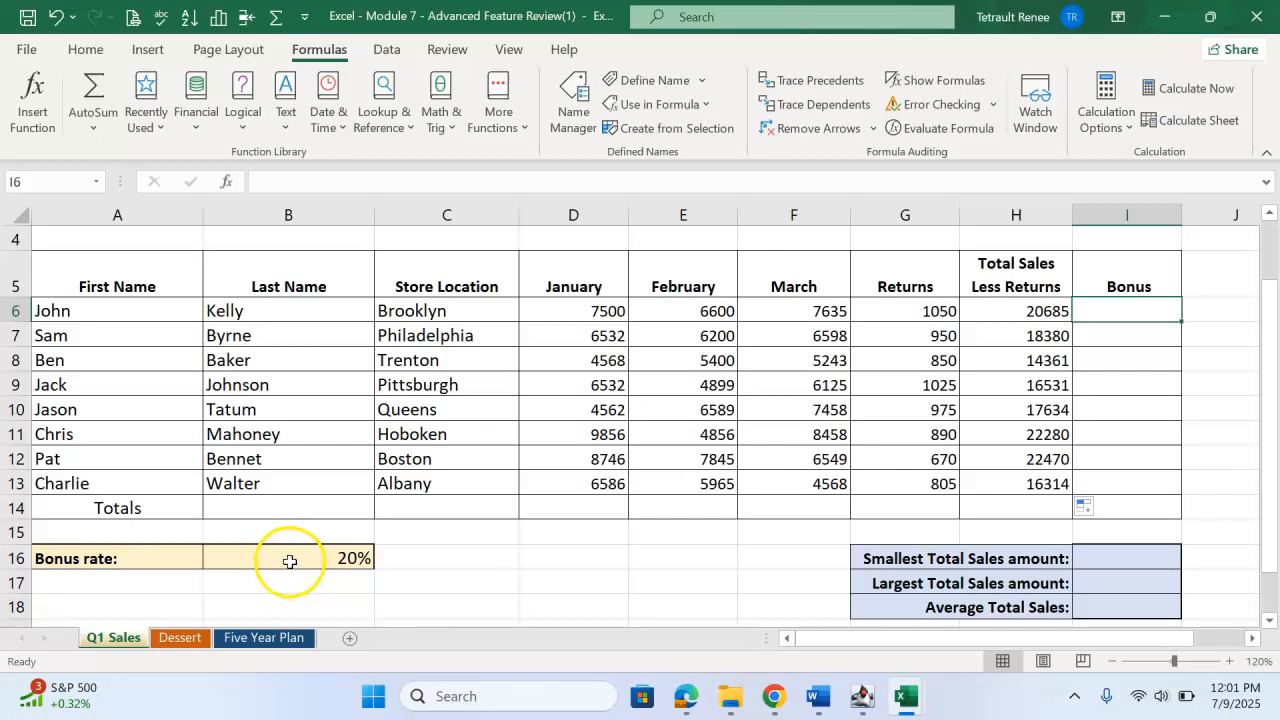
pyautogui.scroll(1, 629, 514)
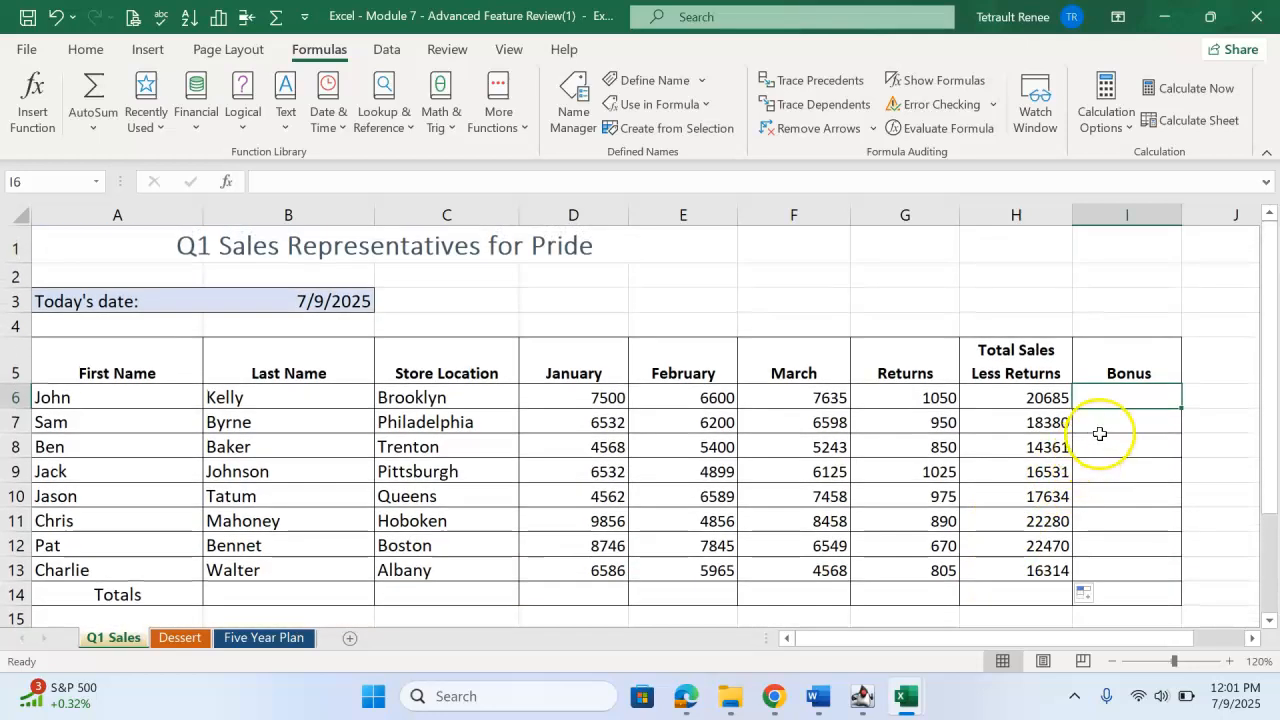
pyautogui.write('=')
pyautogui.press('Left')
pyautogui.write('*')
pyautogui.scroll(-3, 1000, 410)
pyautogui.click(310, 388)
pyautogui.press('F4')
pyautogui.scroll(3, 850, 507)
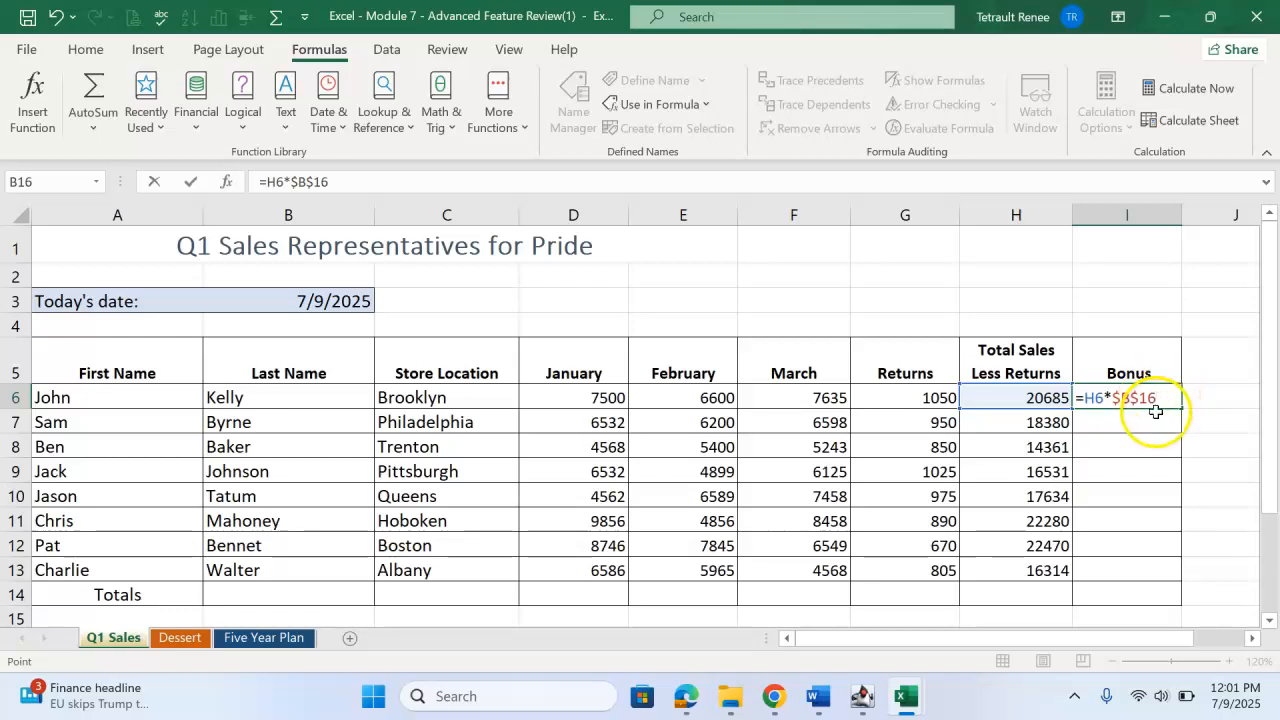
pyautogui.click(191, 185)
pyautogui.moveTo(1181, 409); pyautogui.dragTo(1190, 572)
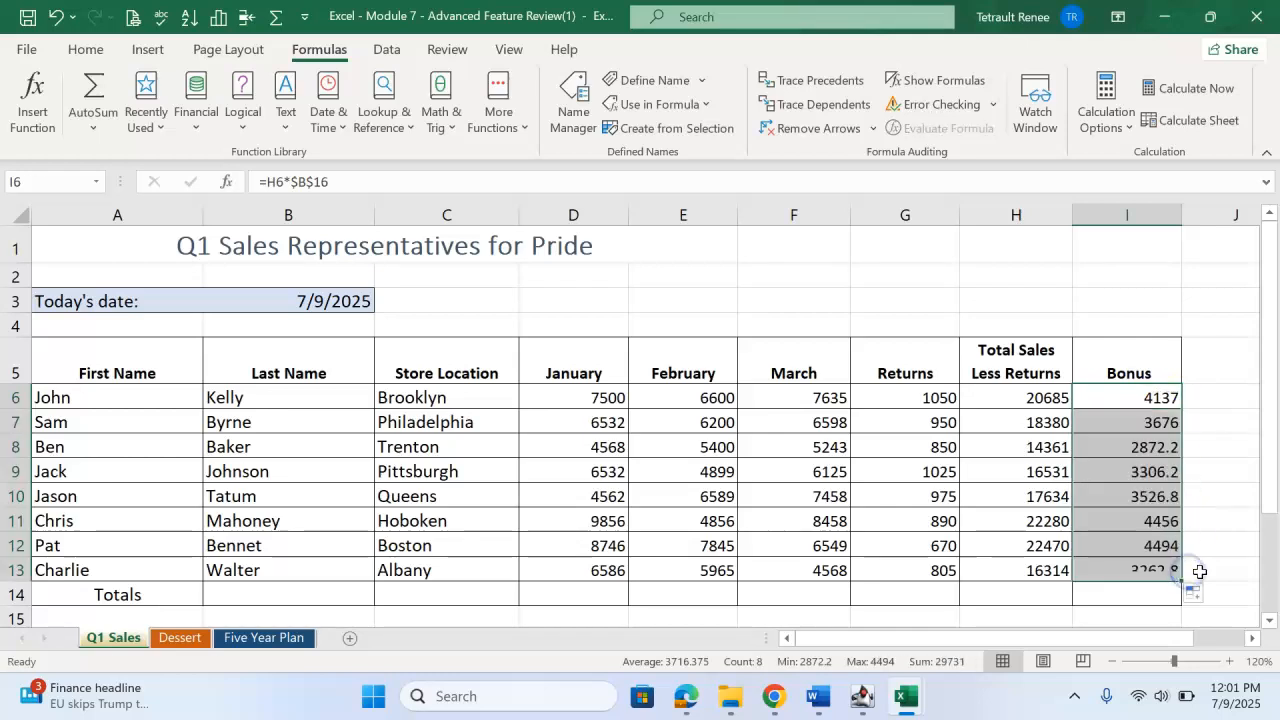
# Apply the Accounting number format to the sales, returns and bonus figures in D6:I14.
pyautogui.click(588, 397)
pyautogui.moveTo(588, 397); pyautogui.dragTo(1091, 592)
pyautogui.click(84, 49)
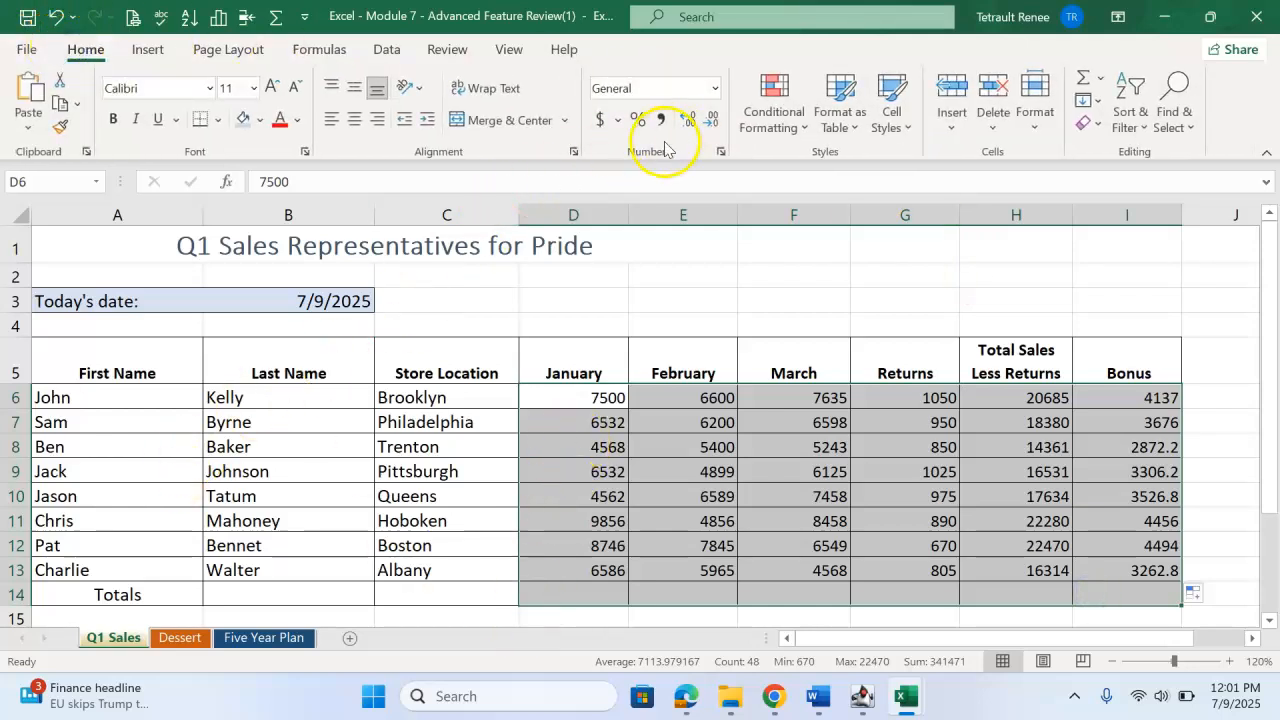
pyautogui.click(598, 120)
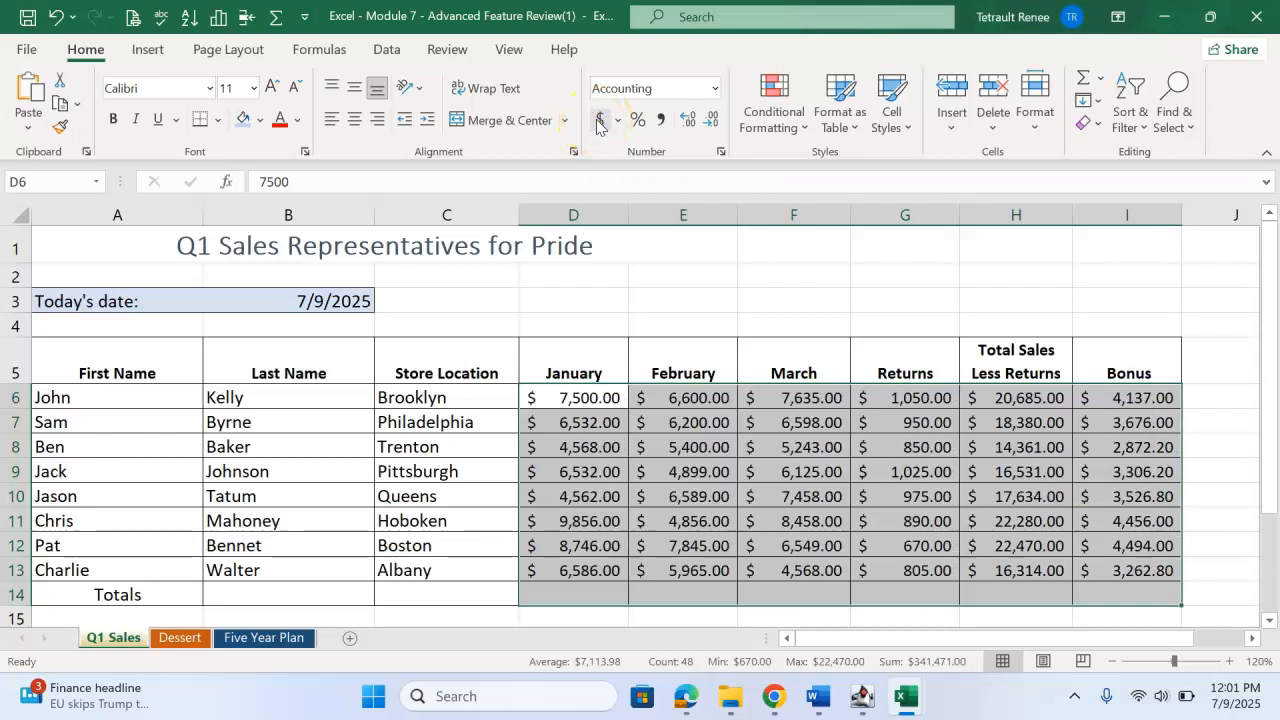
# Add column sums to the Totals row for January through Bonus by applying AutoSum to D6:I14.
pyautogui.click(575, 400)
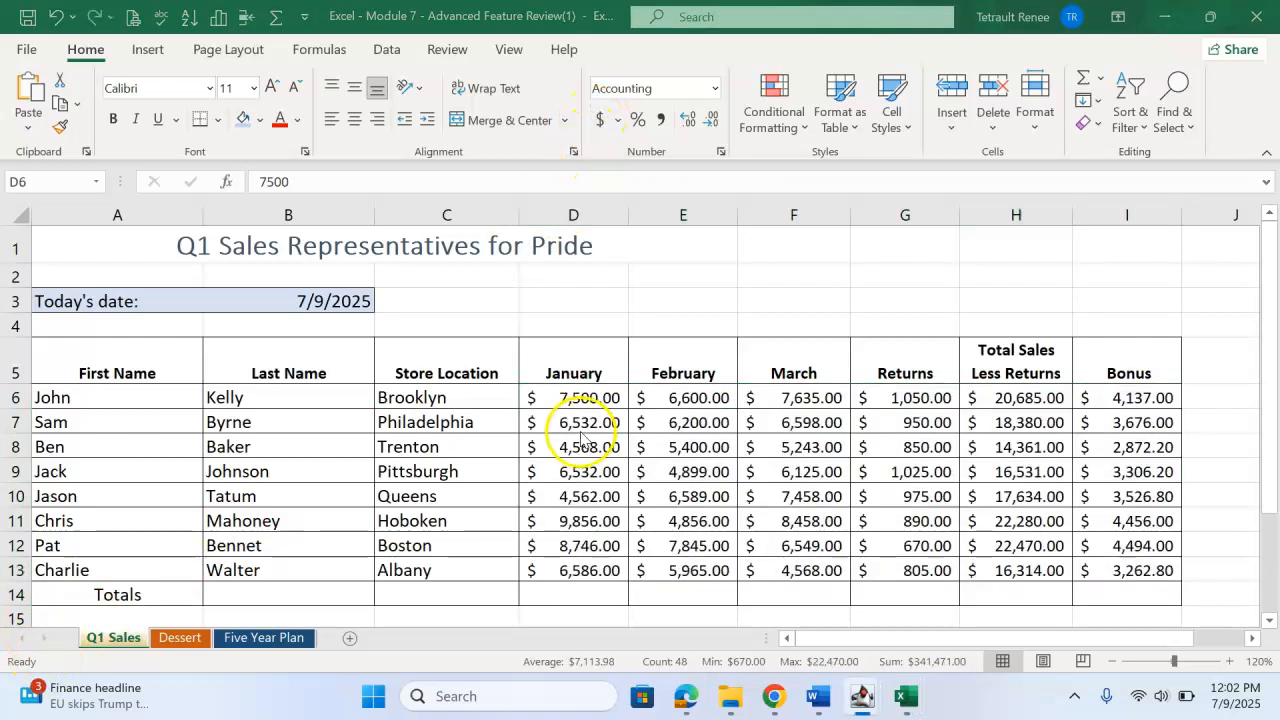
pyautogui.moveTo(571, 403); pyautogui.dragTo(743, 581)
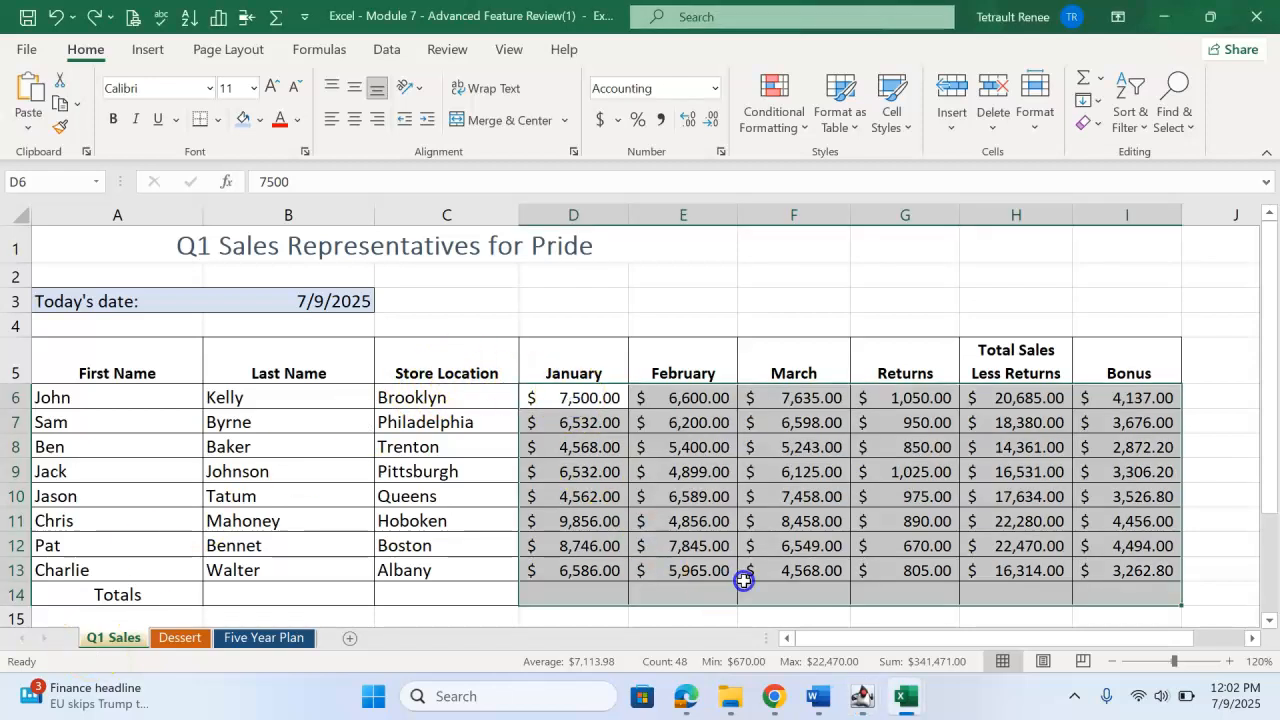
pyautogui.click(1087, 80)
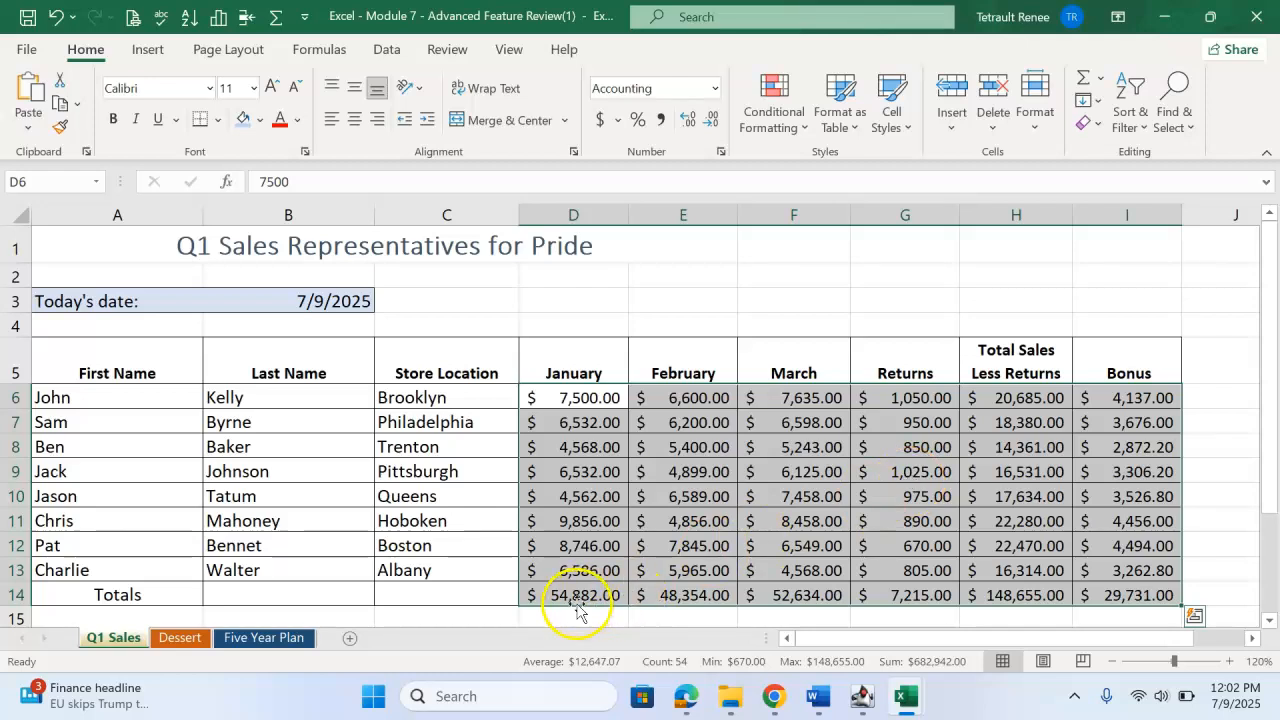
pyautogui.click(724, 522)
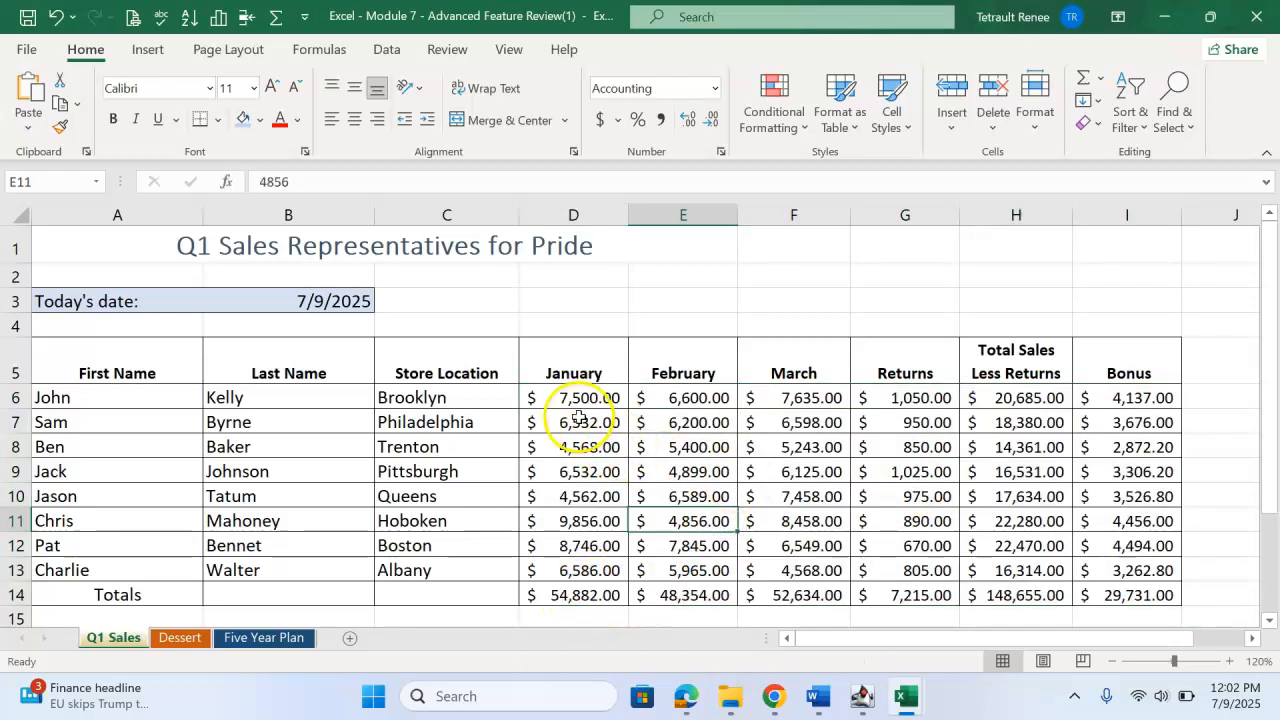
# Try more and fewer decimal places on D6:I14, ending with two decimal places.
pyautogui.moveTo(563, 400); pyautogui.dragTo(1086, 604)
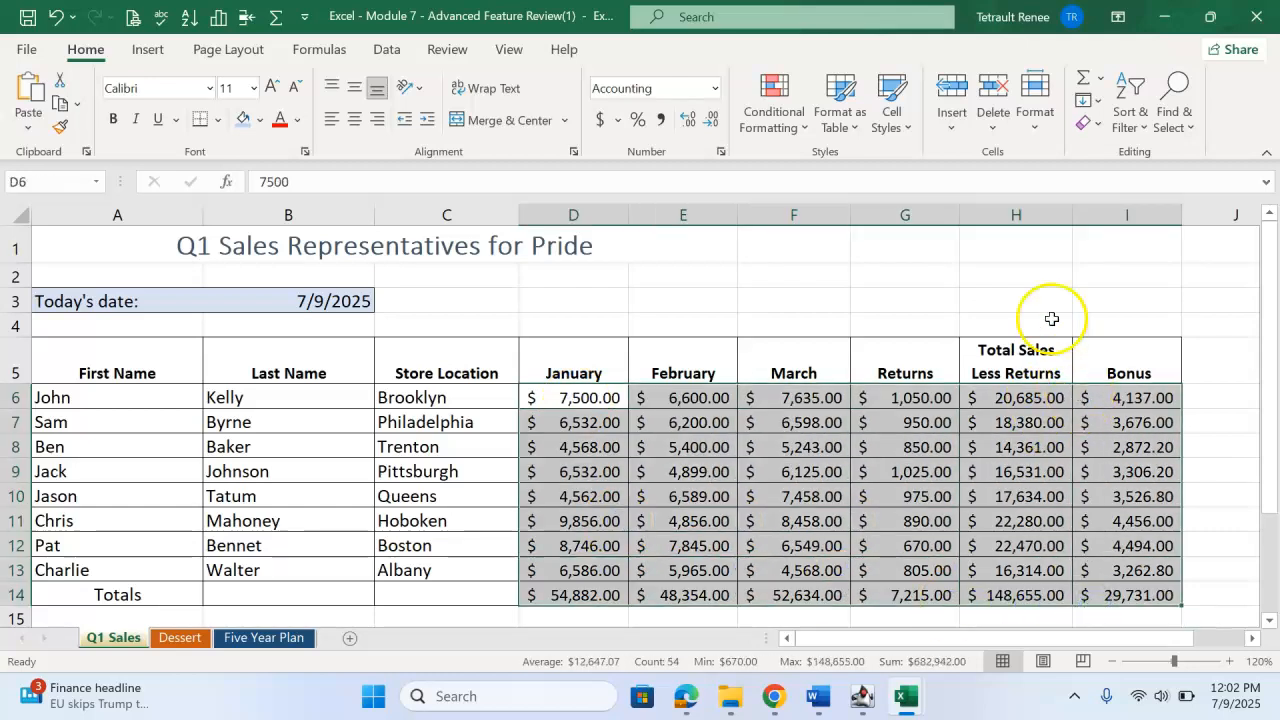
pyautogui.click(689, 121)
pyautogui.click(690, 121)
pyautogui.click(714, 121)
pyautogui.click(714, 121)
pyautogui.click(715, 121)
pyautogui.click(716, 121)
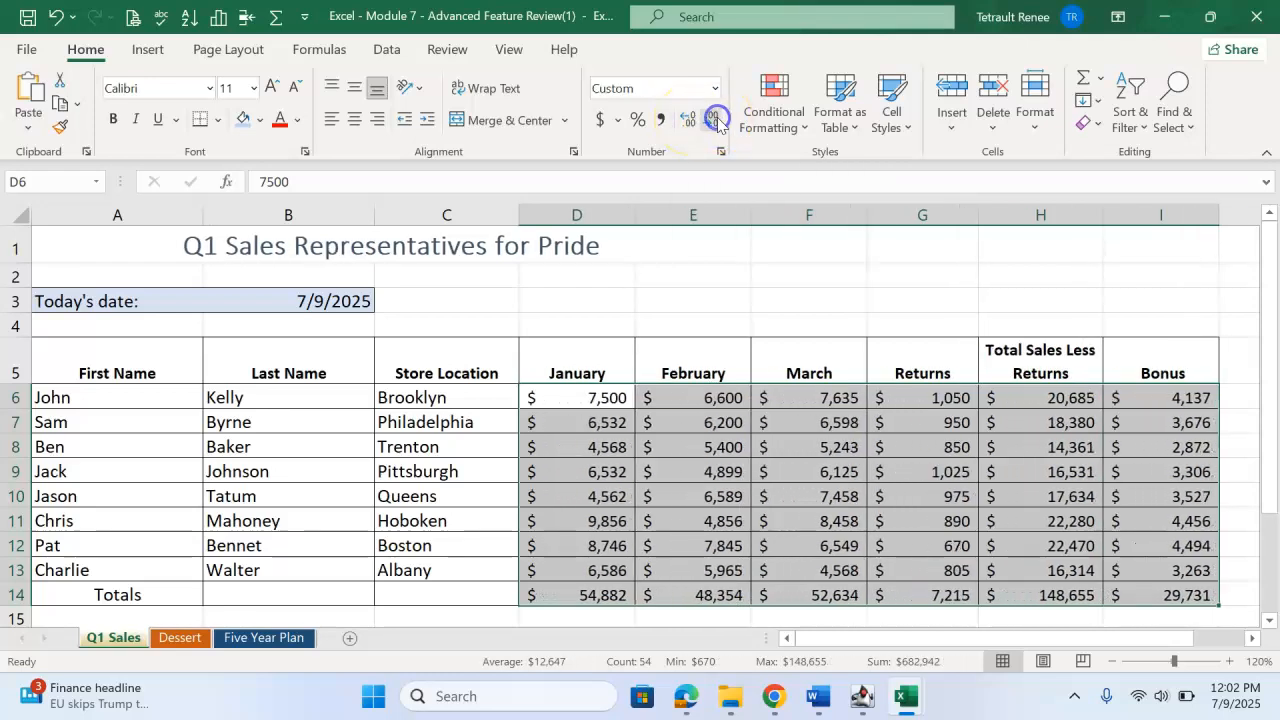
pyautogui.click(689, 121)
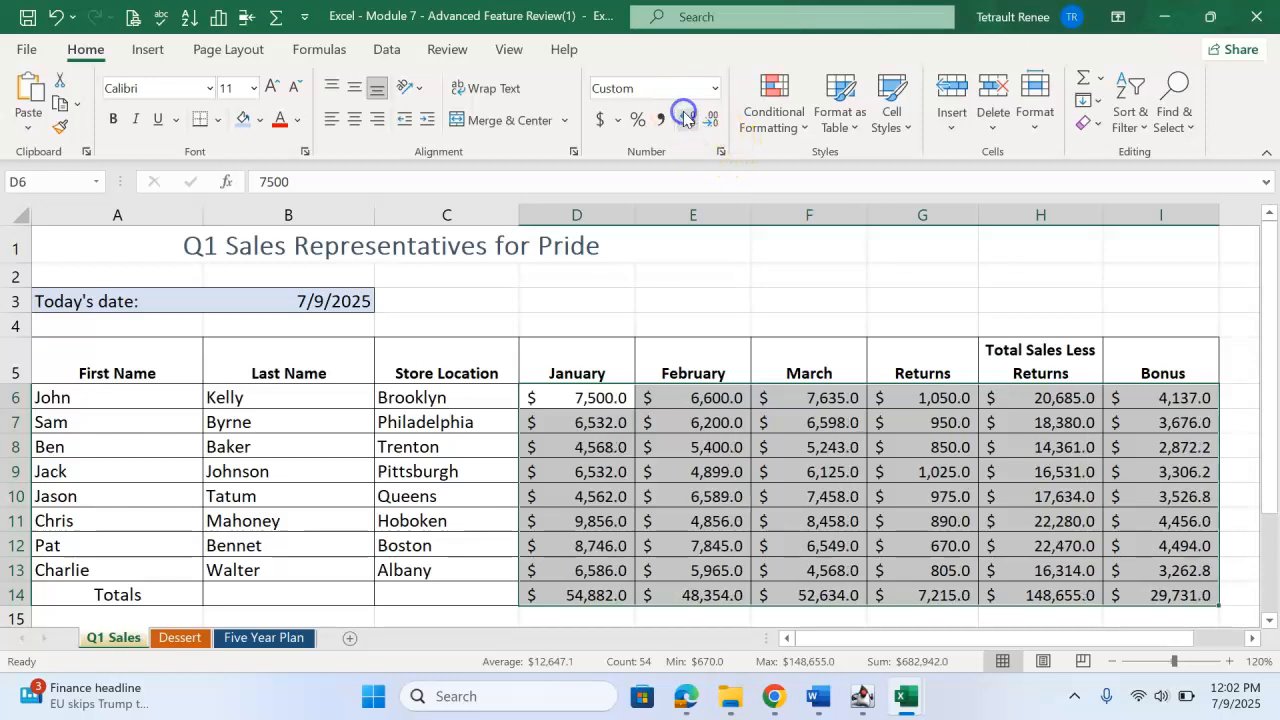
pyautogui.click(689, 121)
# Calculate the smallest total sales amount in I16 with =MIN(H6:H13).
pyautogui.scroll(-2, 575, 440)
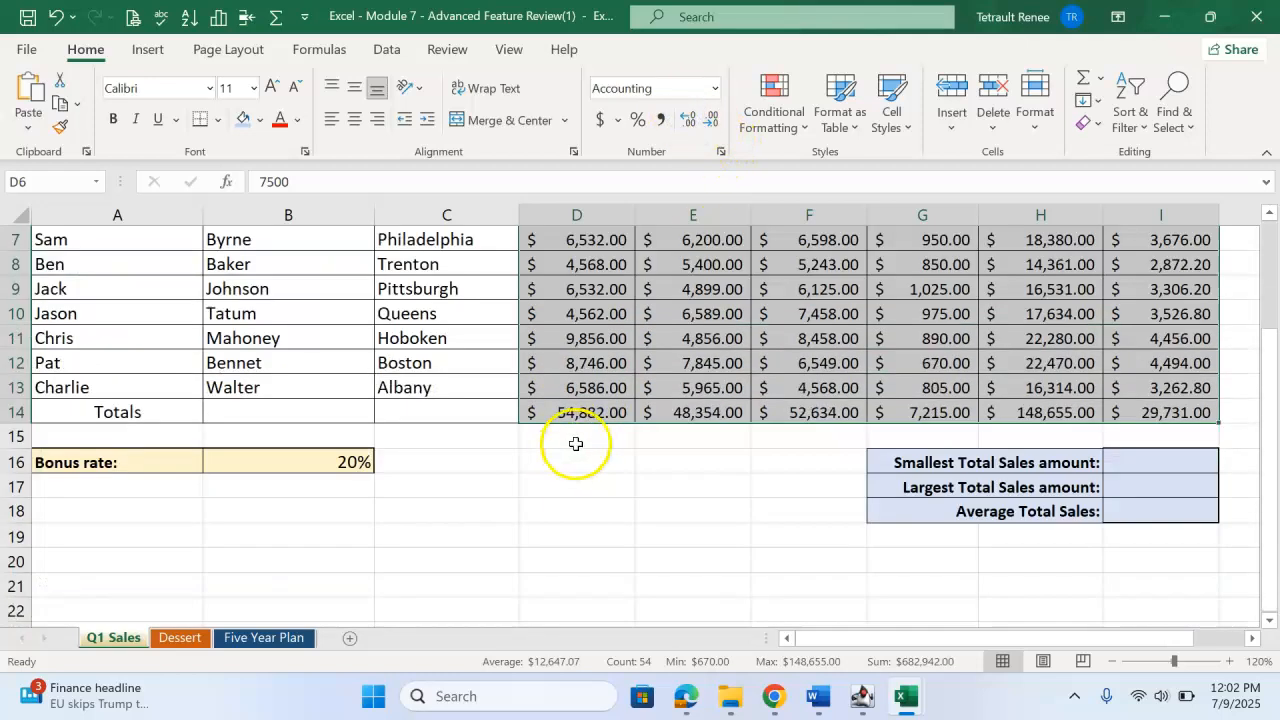
pyautogui.click(1128, 465)
pyautogui.scroll(1, 1100, 470)
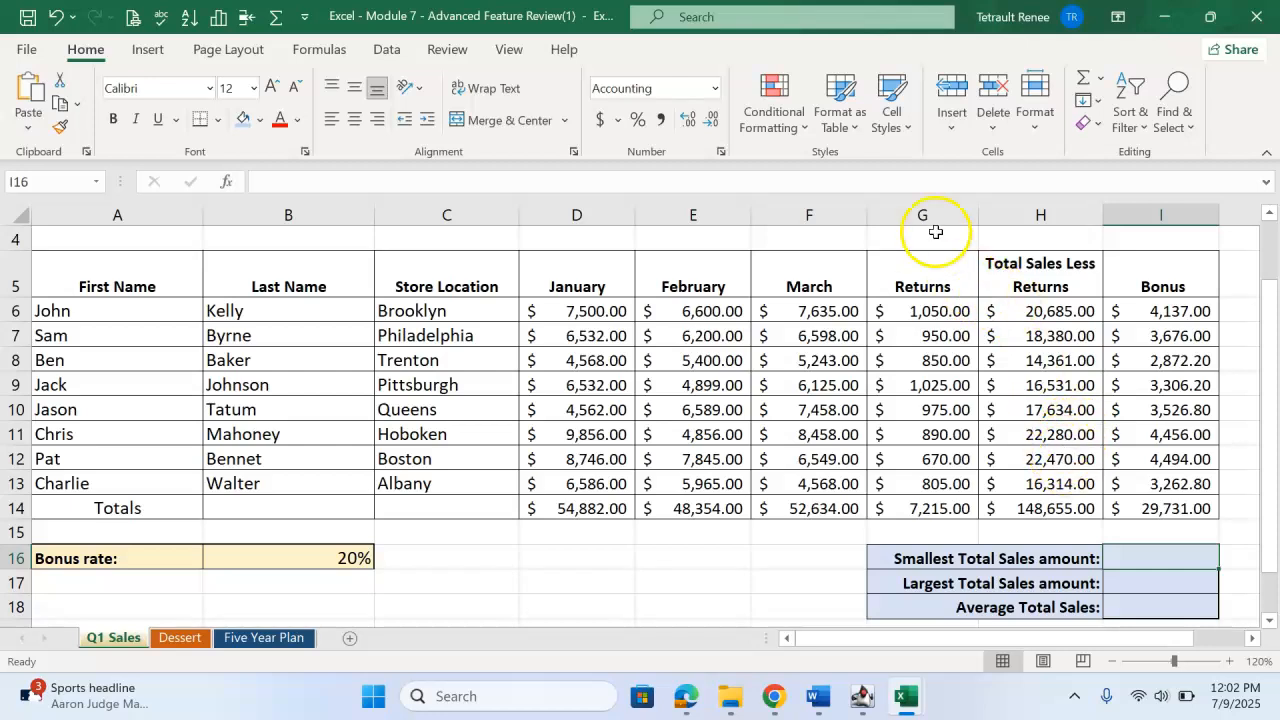
pyautogui.click(1105, 82)
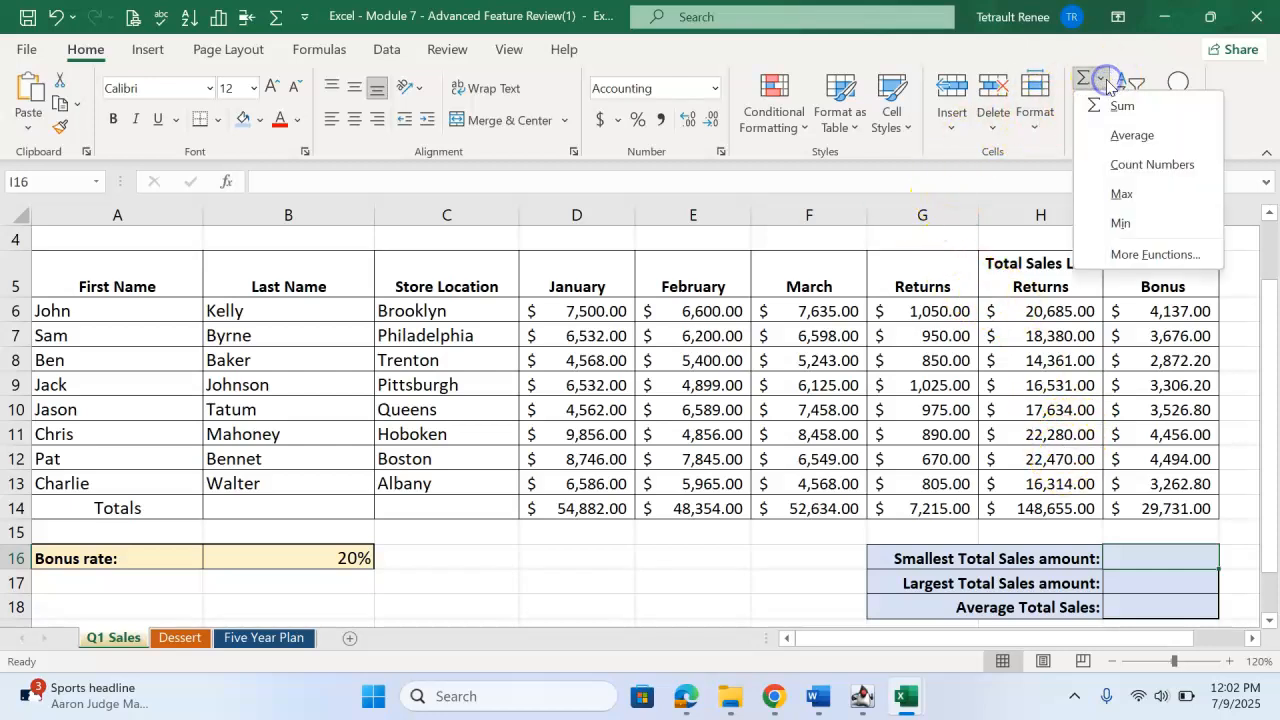
pyautogui.click(1124, 222)
pyautogui.moveTo(1043, 312); pyautogui.dragTo(1030, 508)
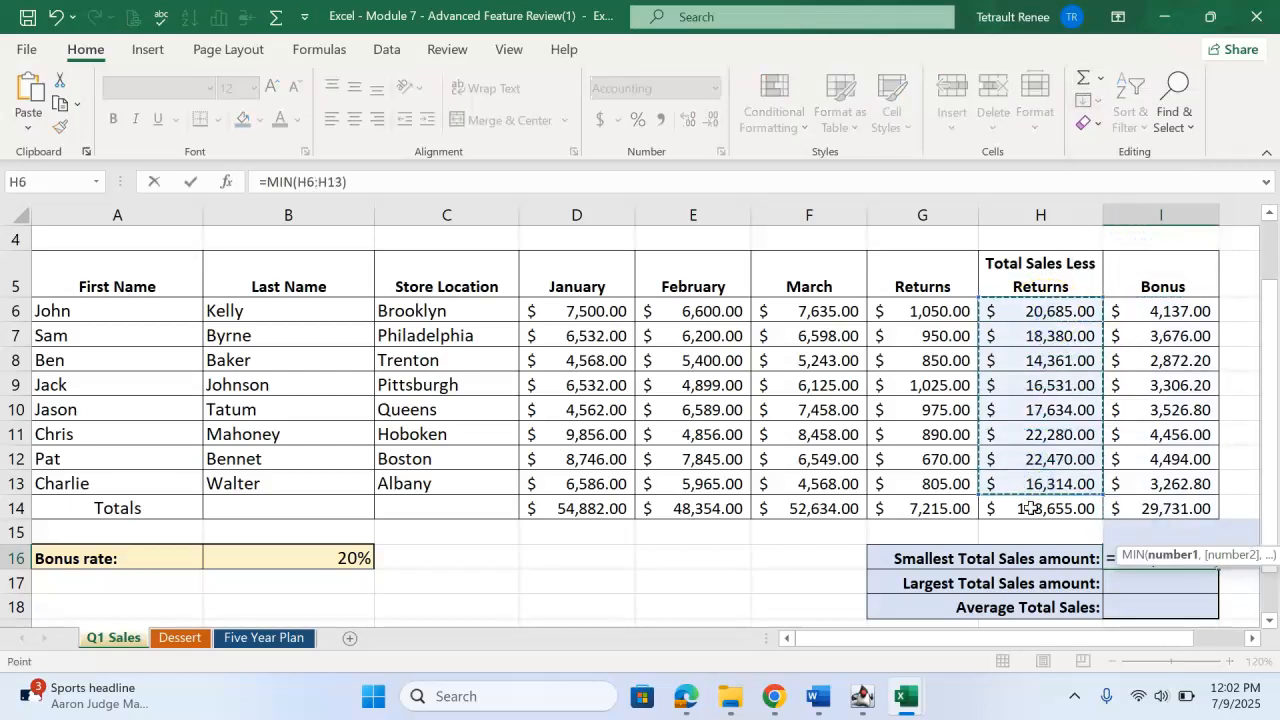
pyautogui.press('Return')
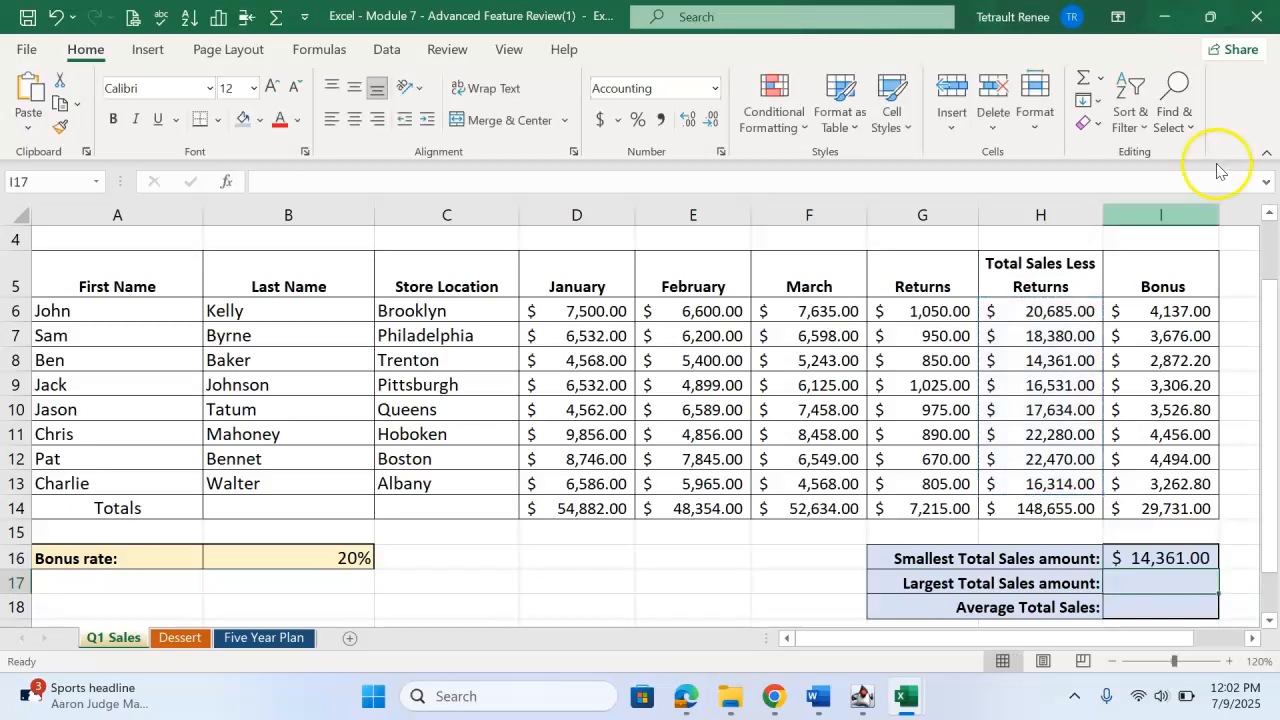
# Calculate the largest total sales amount in I17 with =MAX(H6:H13).
pyautogui.click(1101, 80)
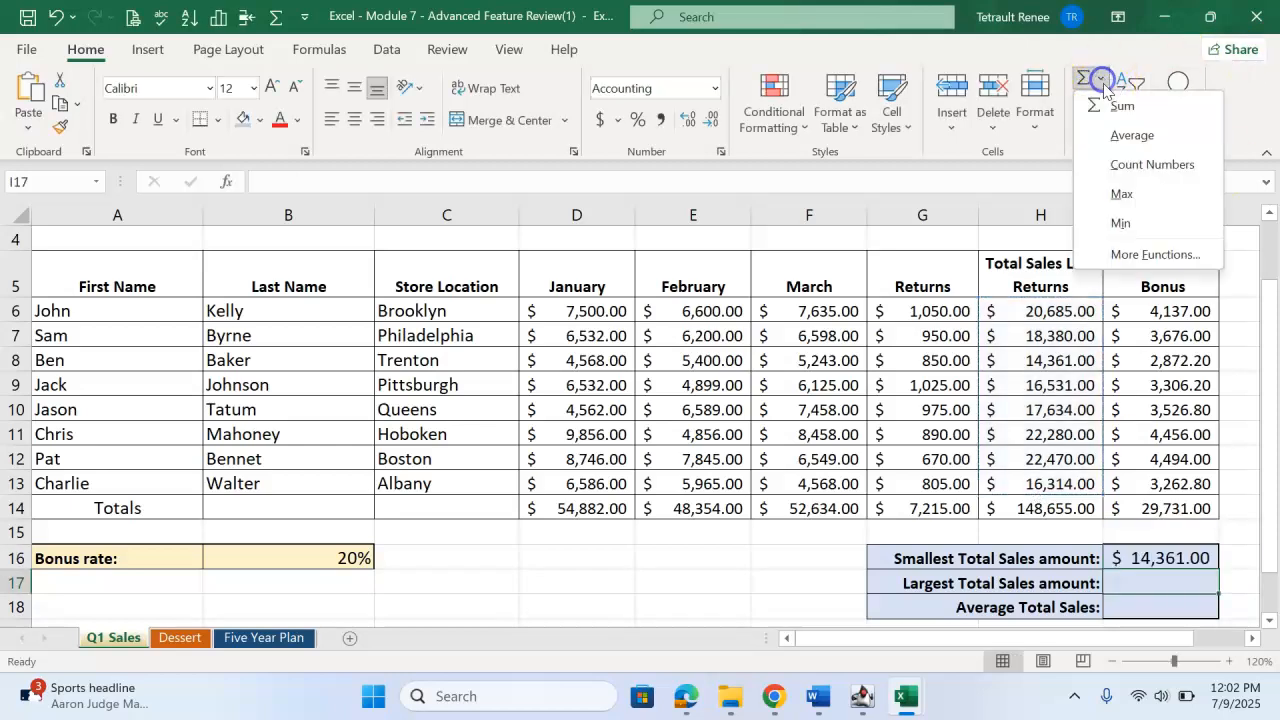
pyautogui.click(1124, 194)
pyautogui.moveTo(1066, 313); pyautogui.dragTo(1056, 508)
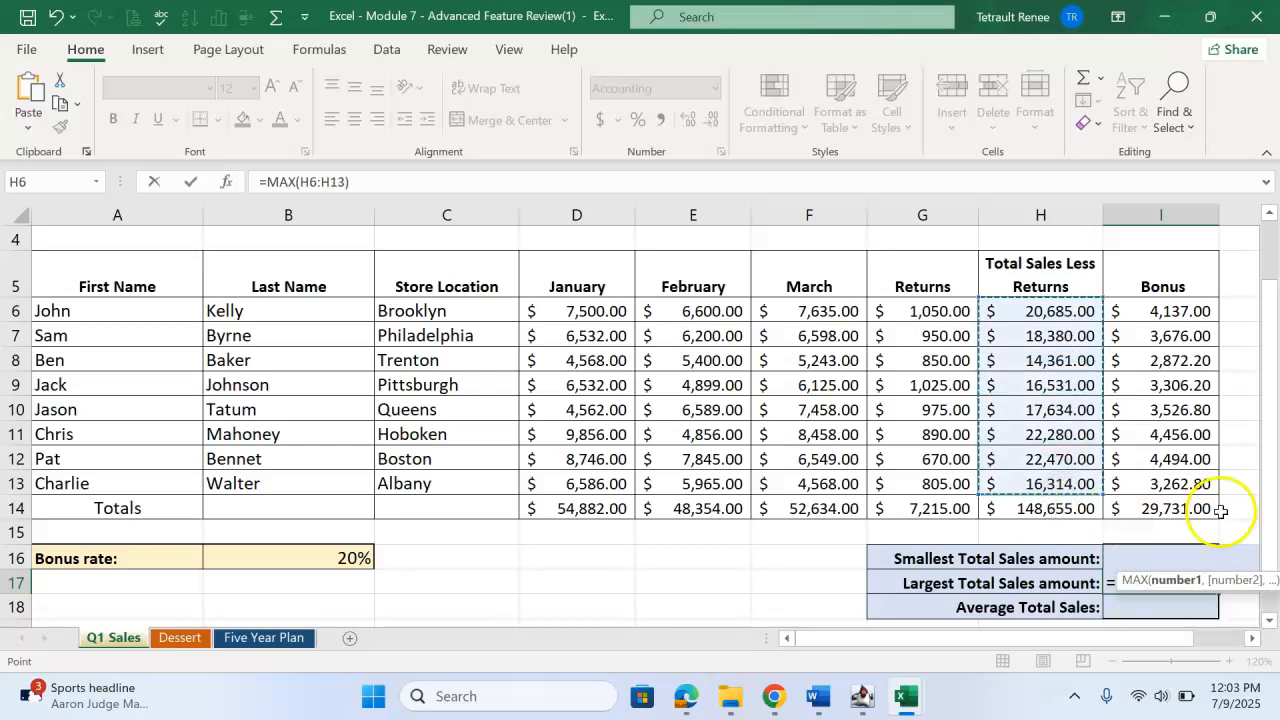
pyautogui.press('Return')
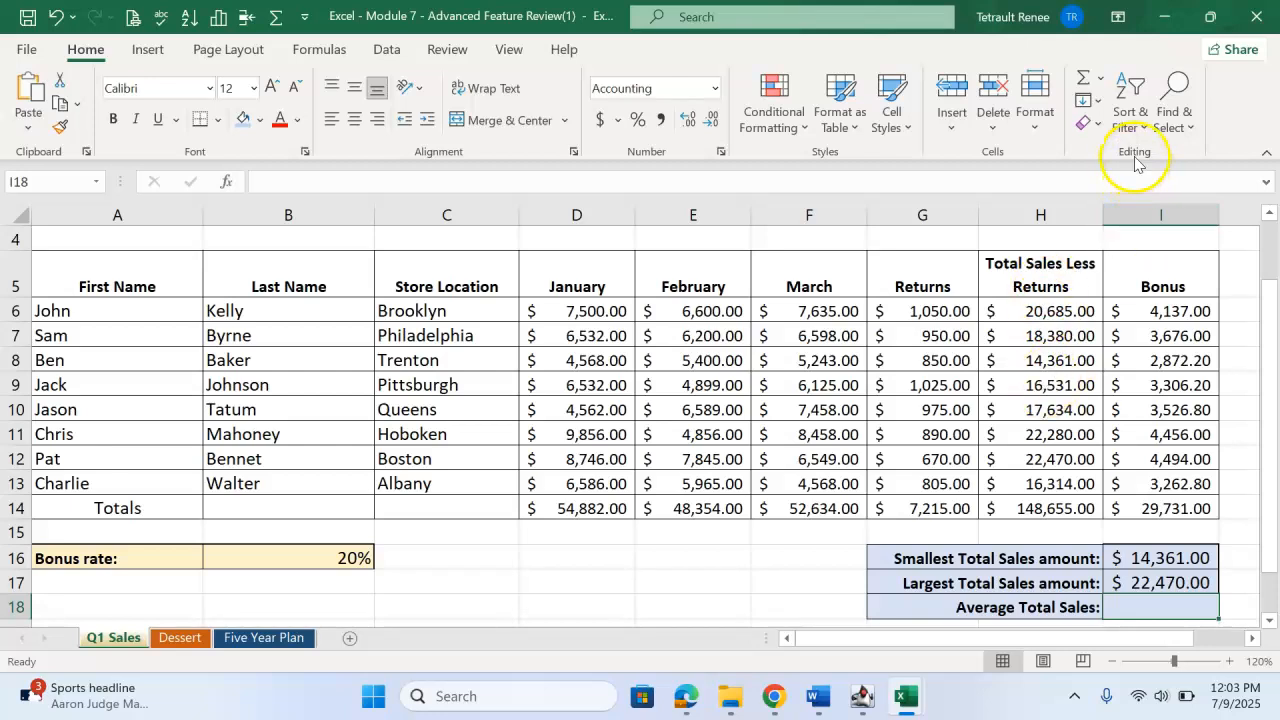
# Calculate the average total sales in I18 with =AVERAGE(H6:H13).
pyautogui.click(1100, 78)
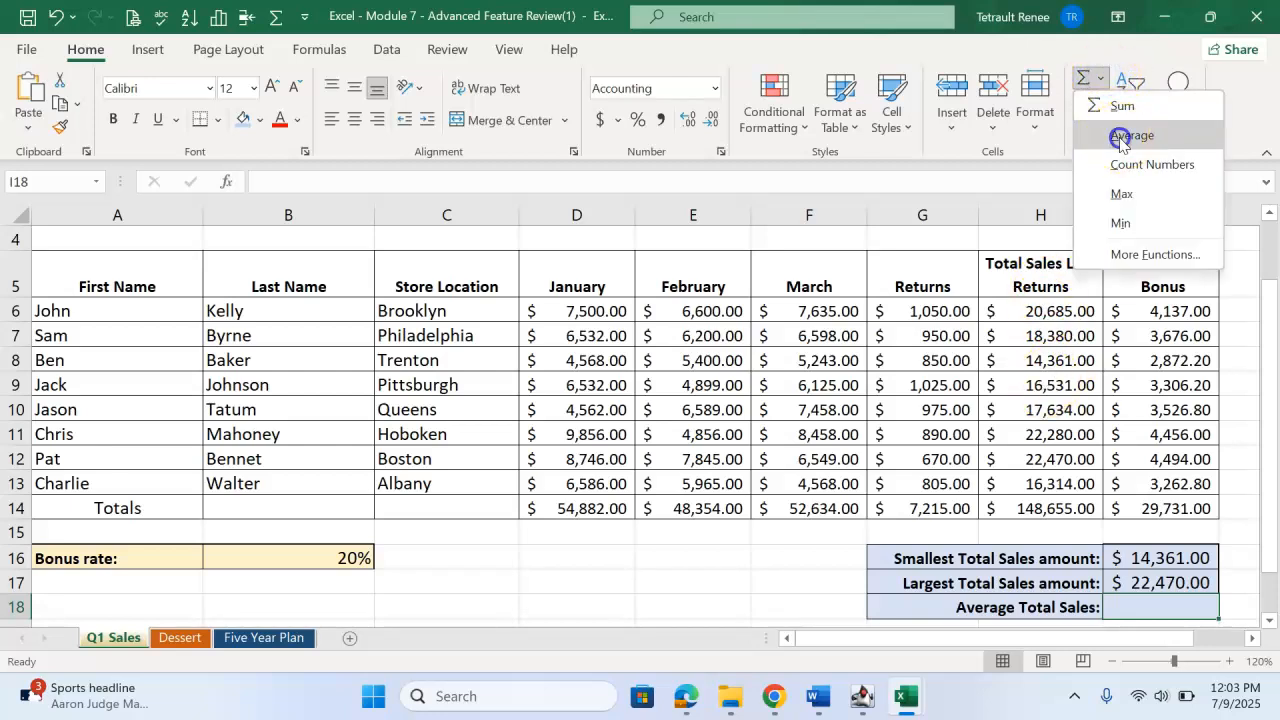
pyautogui.click(1120, 138)
pyautogui.moveTo(1074, 311); pyautogui.dragTo(1066, 478)
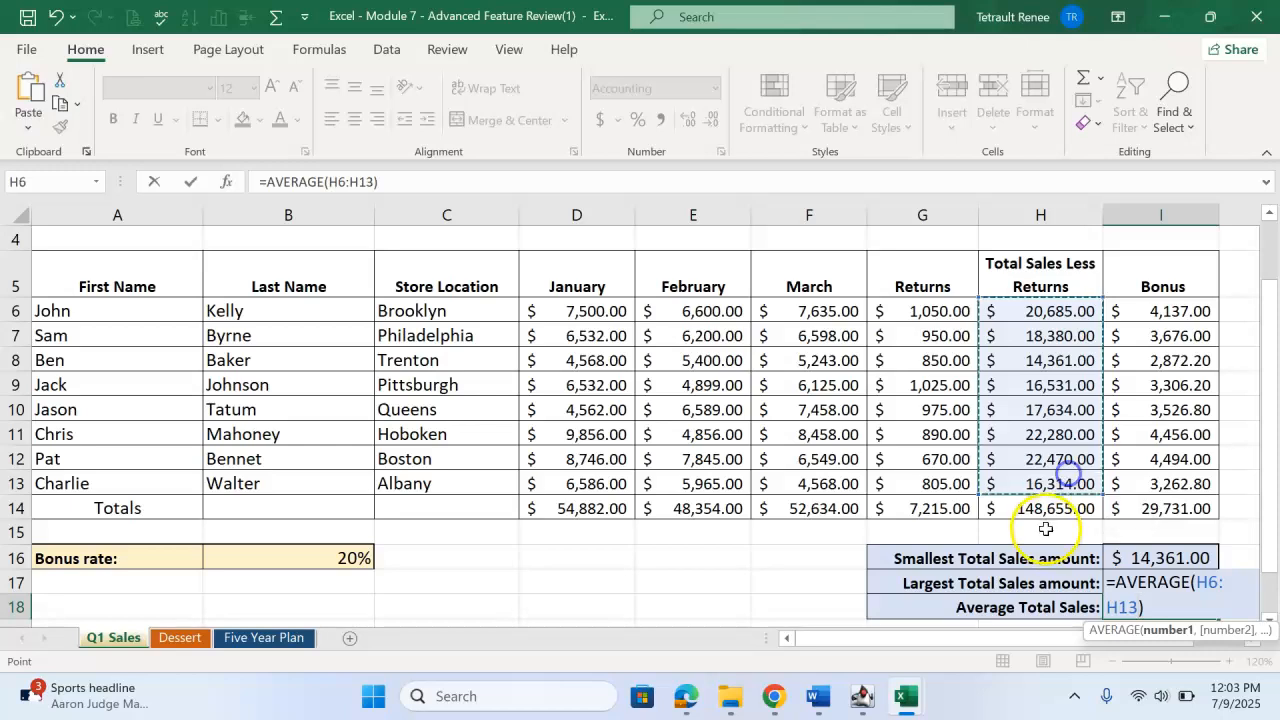
pyautogui.press('Return')
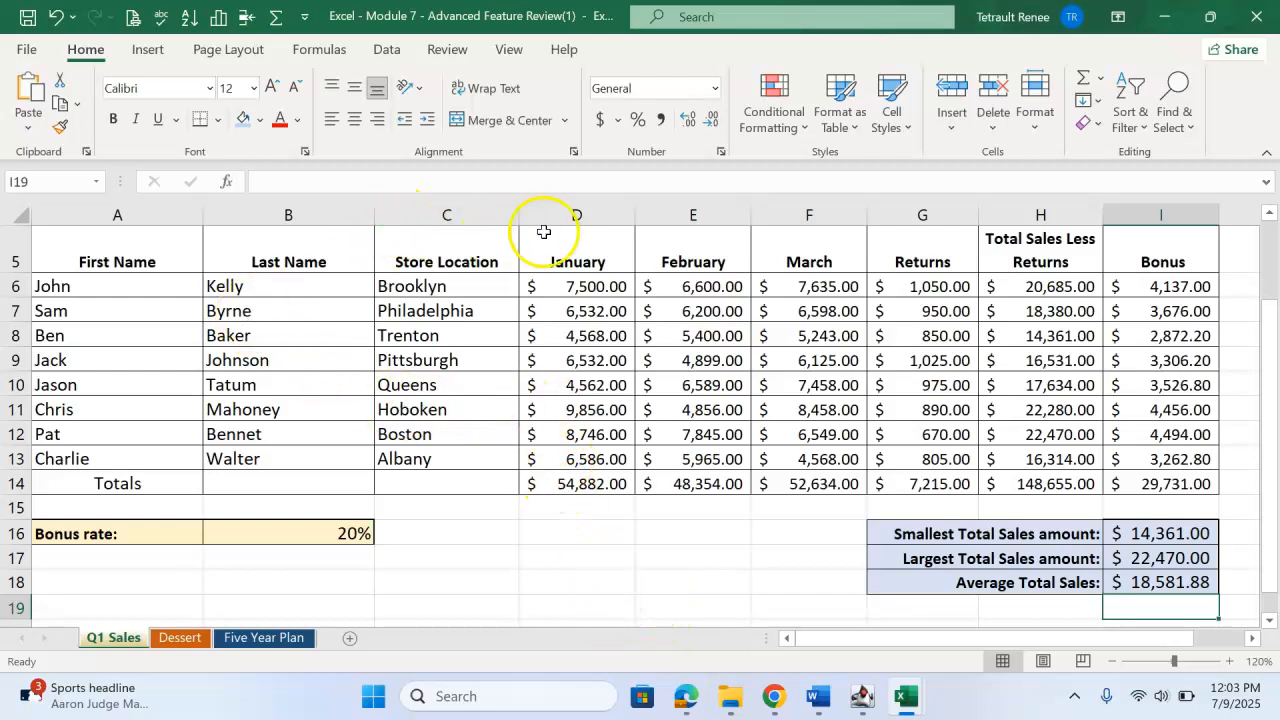
# Apply solid-fill red data bars to the total sales less returns in H6:H13.
pyautogui.moveTo(1050, 281); pyautogui.dragTo(1055, 458)
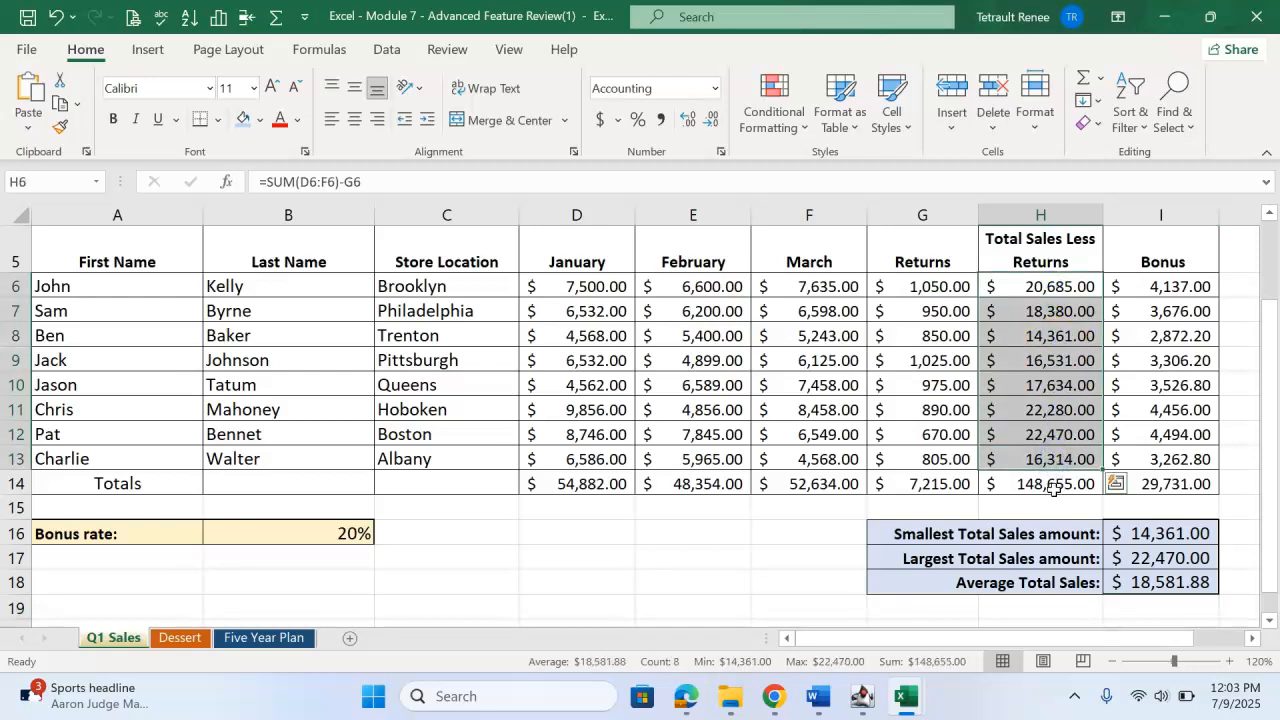
pyautogui.click(776, 112)
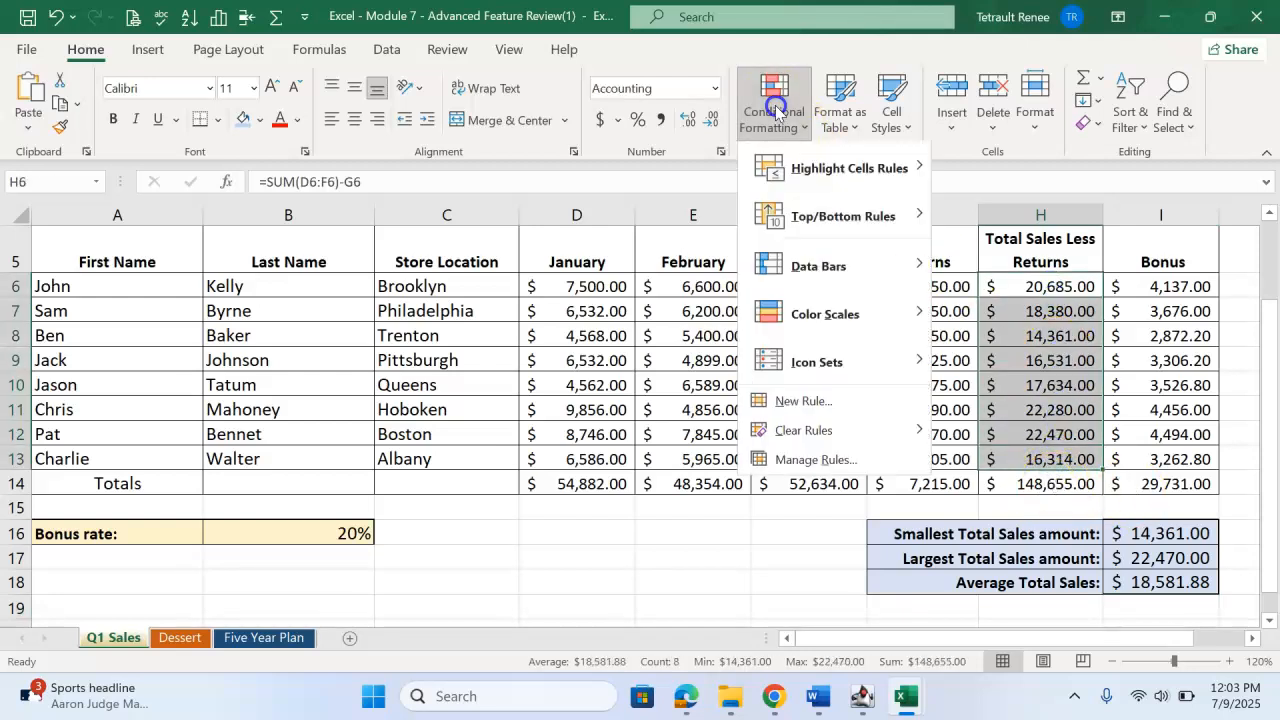
pyautogui.moveTo(826, 274)
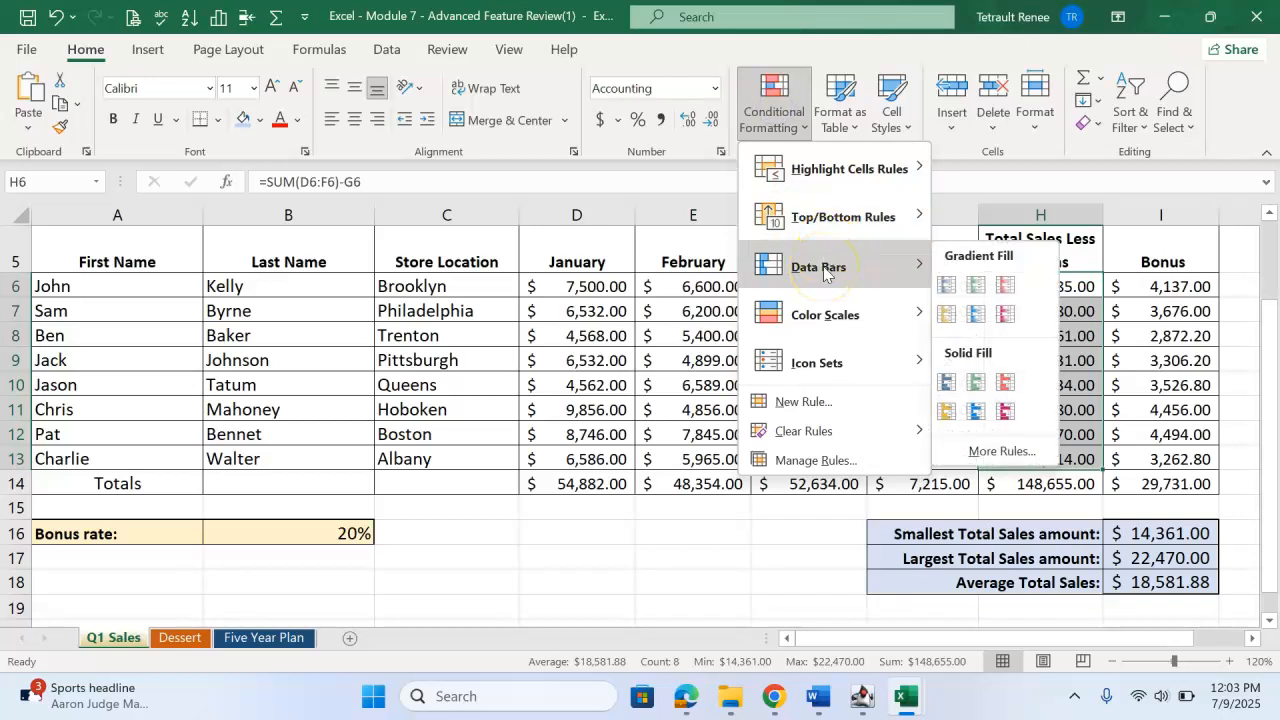
pyautogui.moveTo(830, 372)
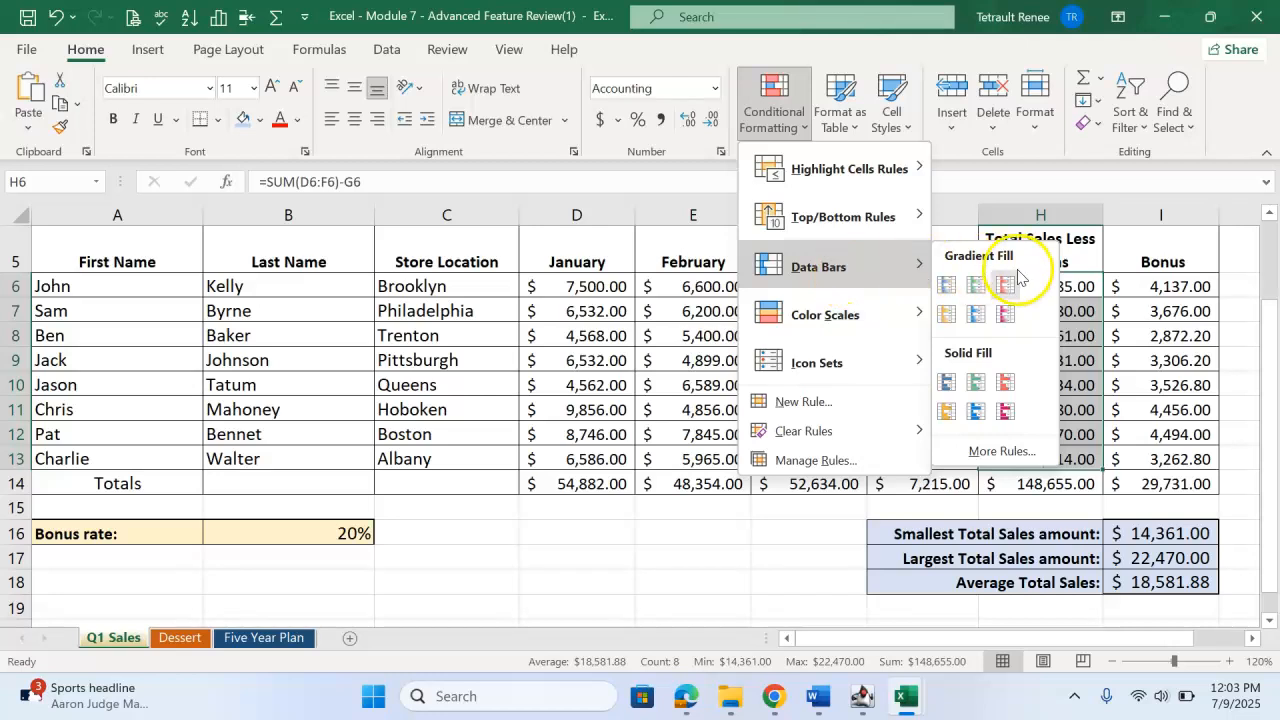
pyautogui.click(1003, 381)
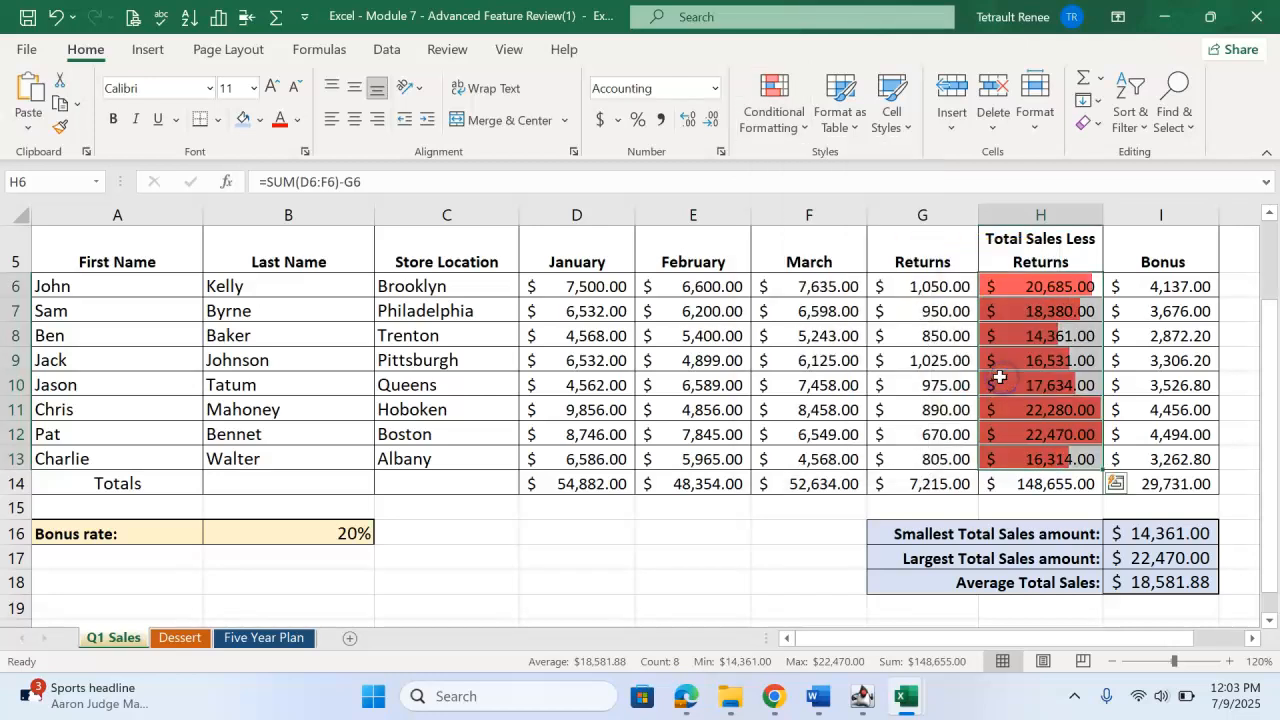
pyautogui.click(953, 318)
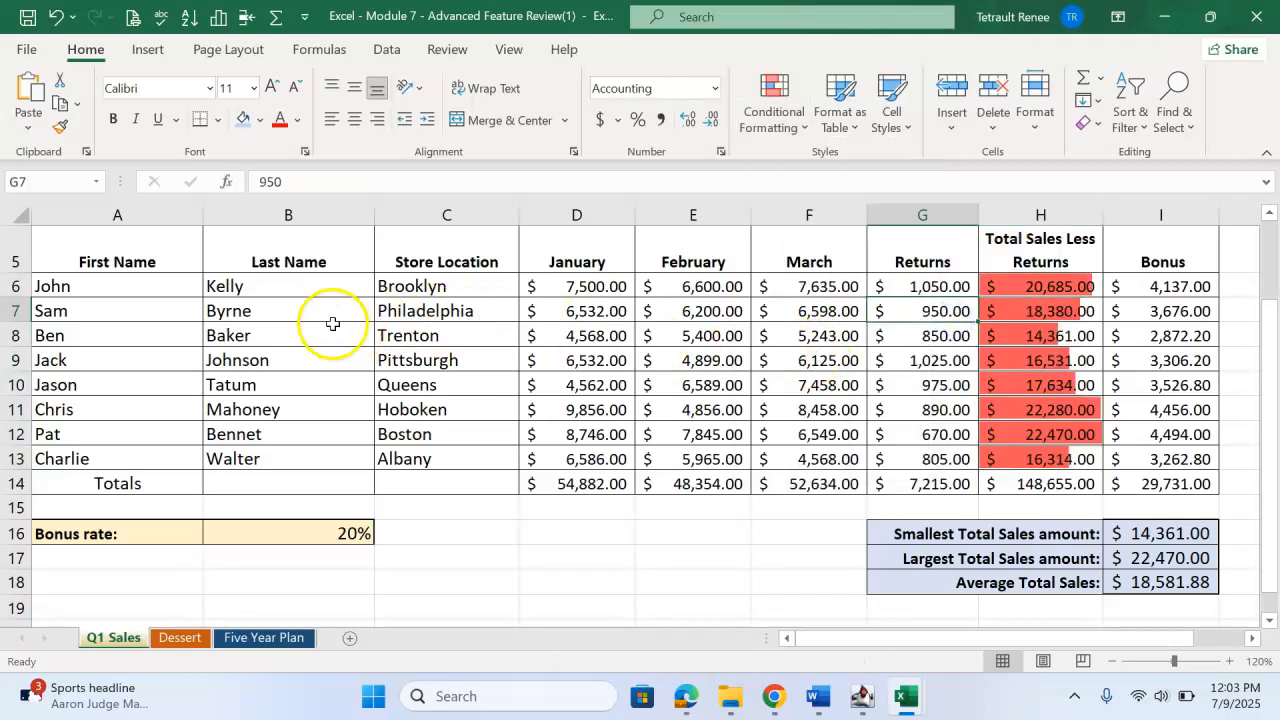
# Add a top-items conditional formatting rule to D6:F13 that highlights the top 2 values with a green fill.
pyautogui.moveTo(588, 288); pyautogui.dragTo(822, 455)
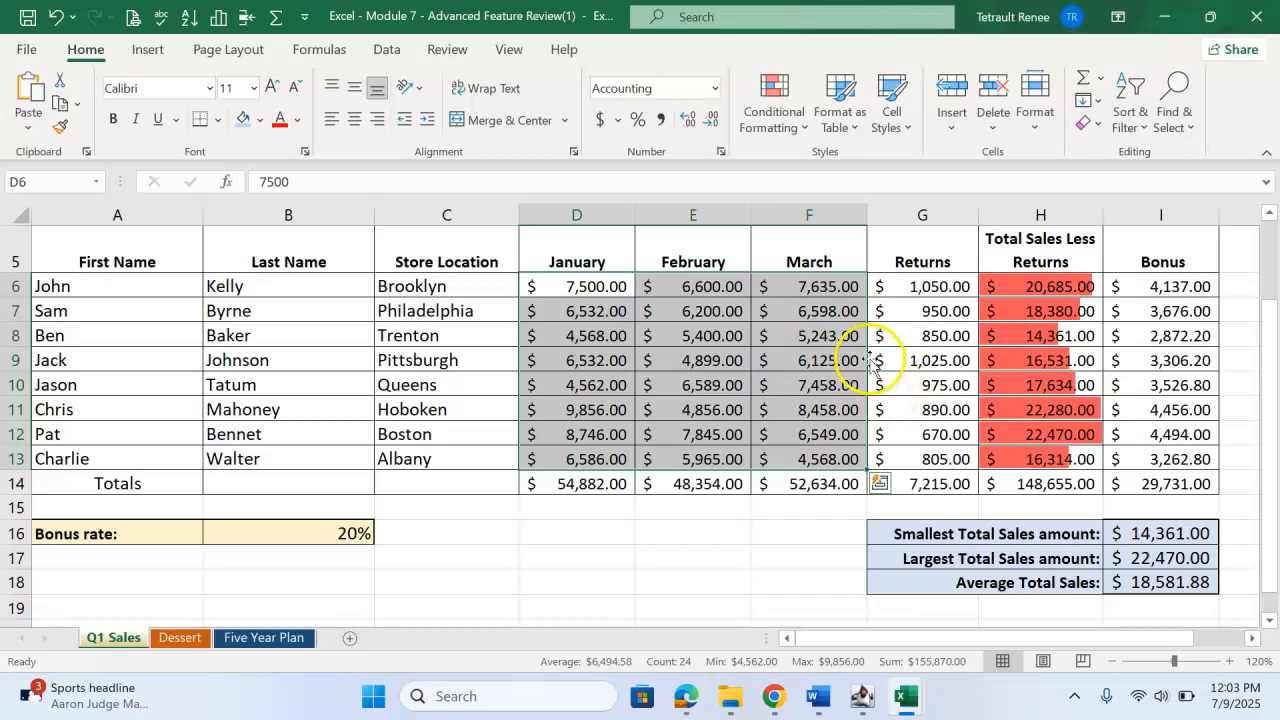
pyautogui.click(777, 125)
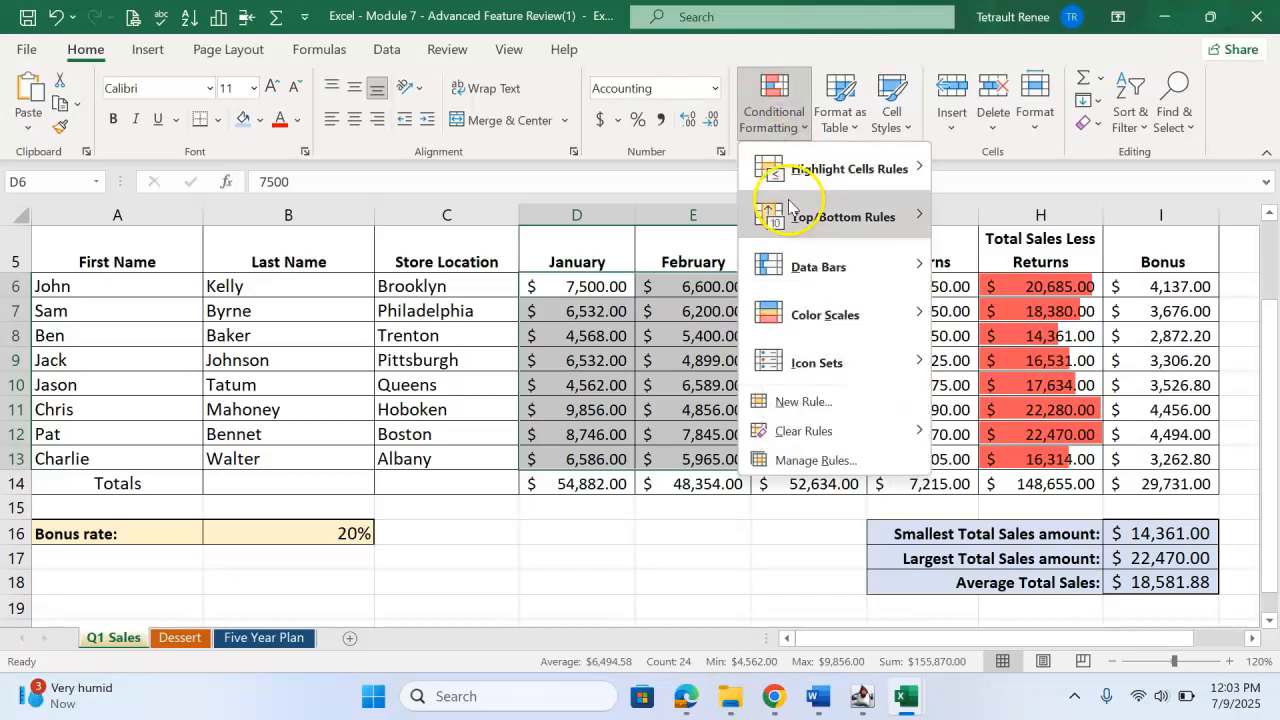
pyautogui.moveTo(815, 216)
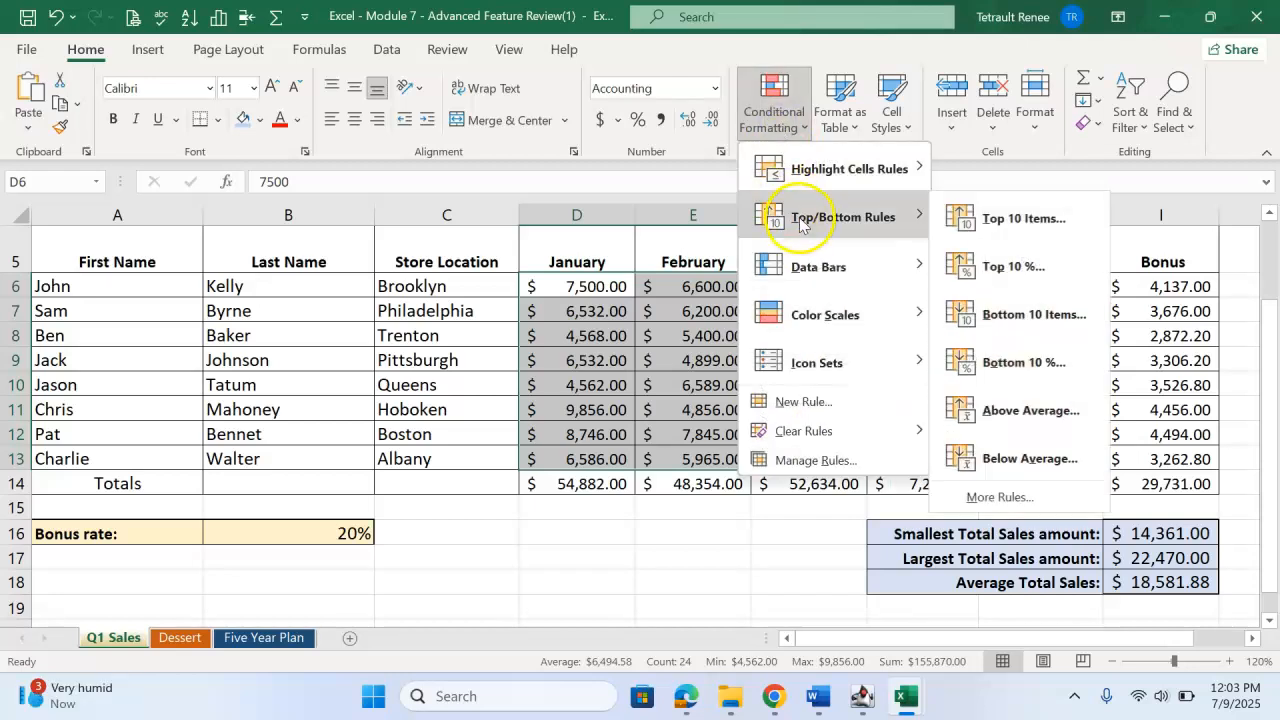
pyautogui.click(1036, 222)
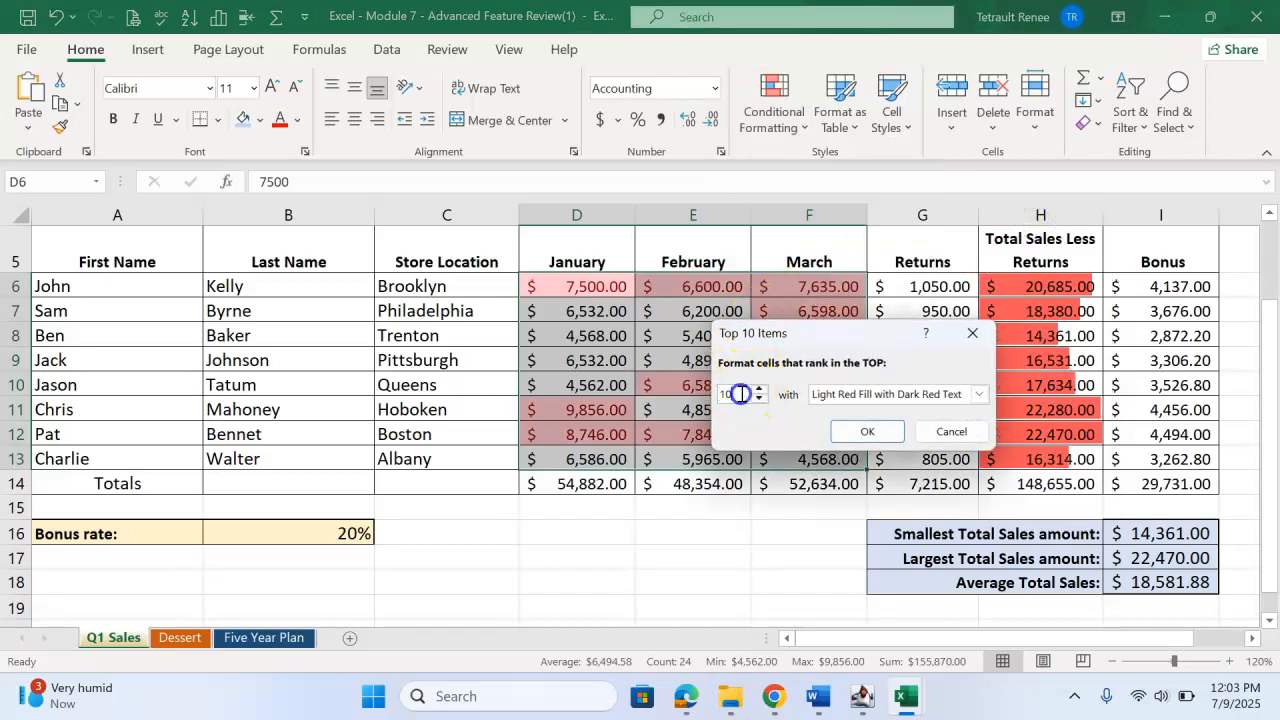
pyautogui.write('2')
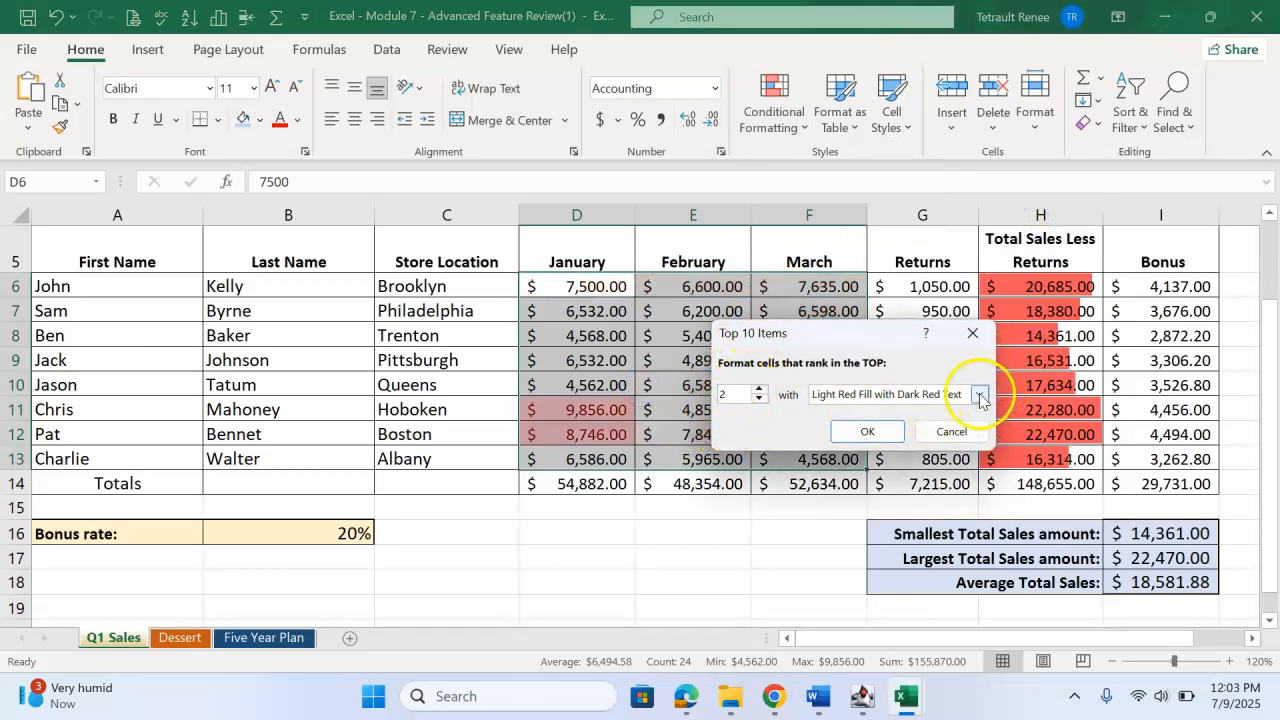
pyautogui.click(980, 394)
pyautogui.click(882, 441)
pyautogui.click(879, 434)
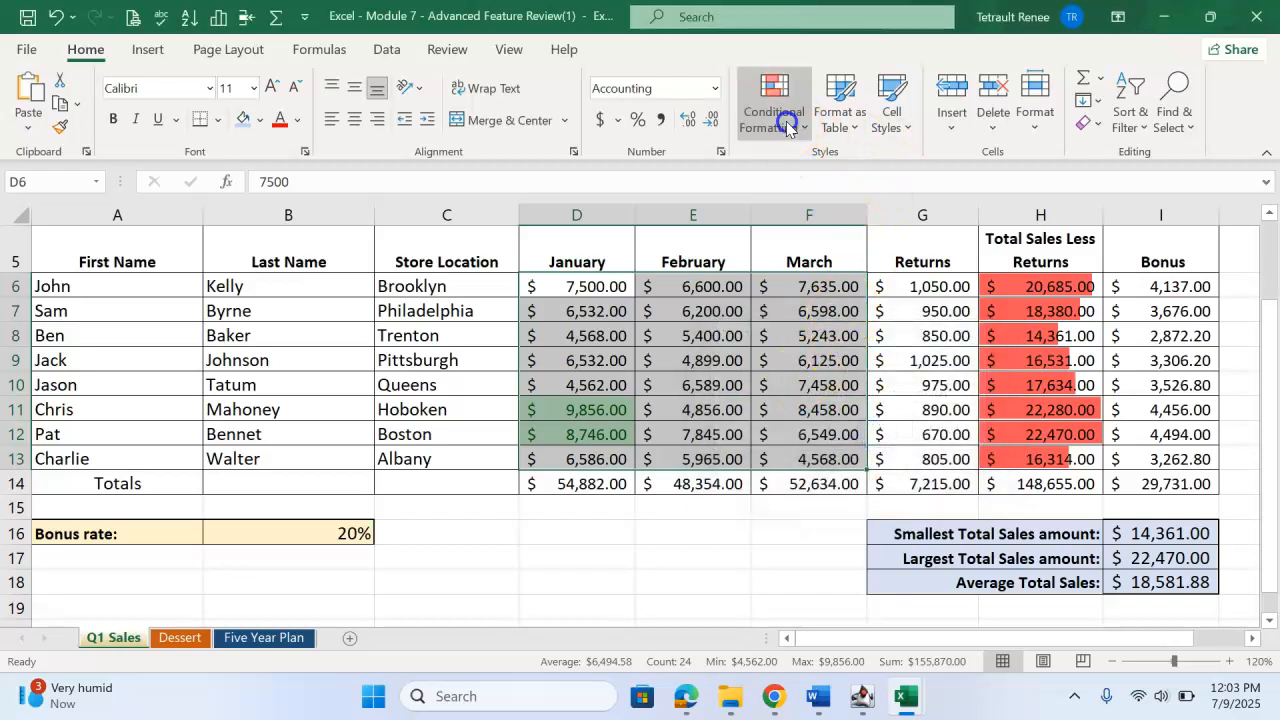
# Add a bottom-items rule to D6:F13 that marks the bottom 2 values with Light Red Fill with Dark Red Text.
pyautogui.click(786, 120)
pyautogui.click(812, 224)
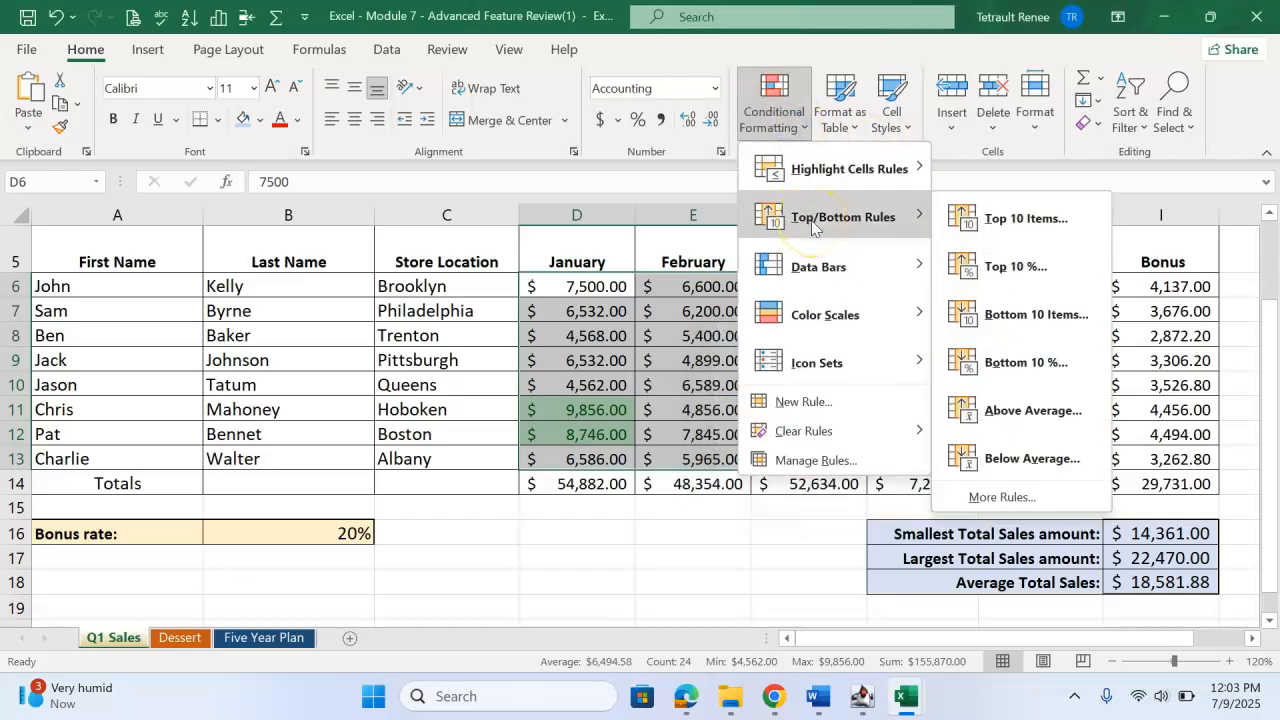
pyautogui.click(1024, 316)
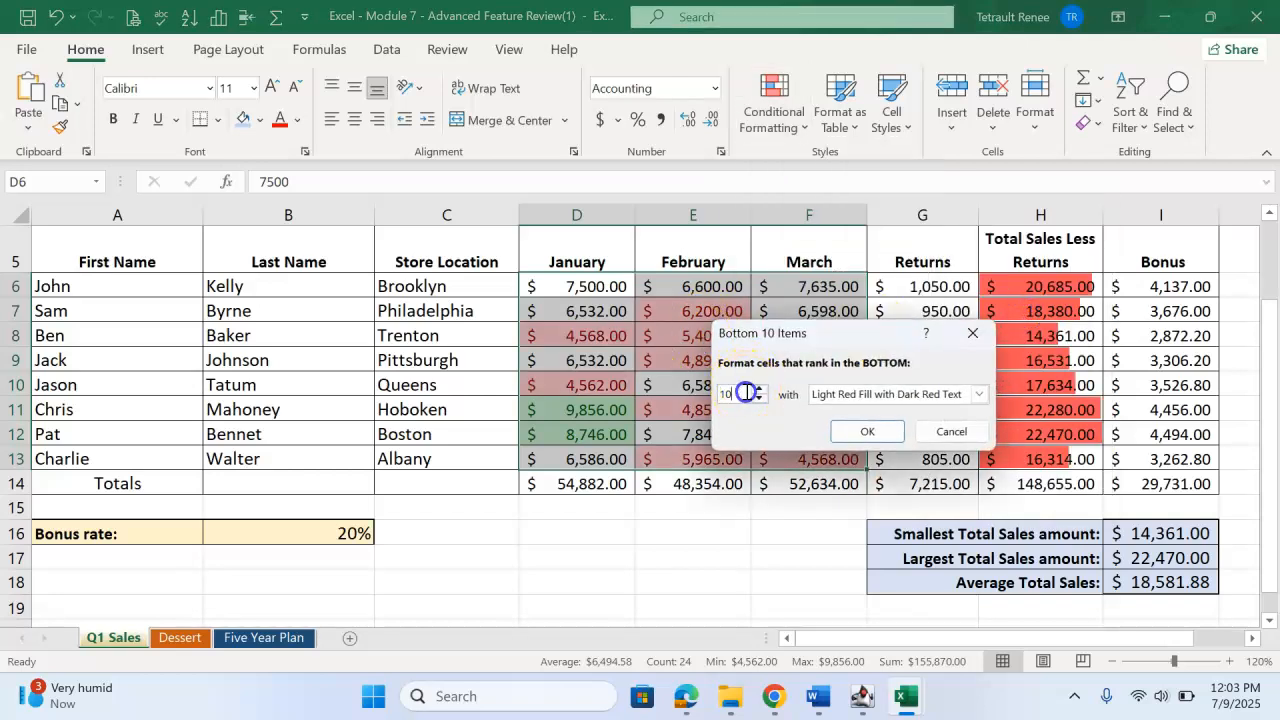
pyautogui.write('2')
pyautogui.click(867, 431)
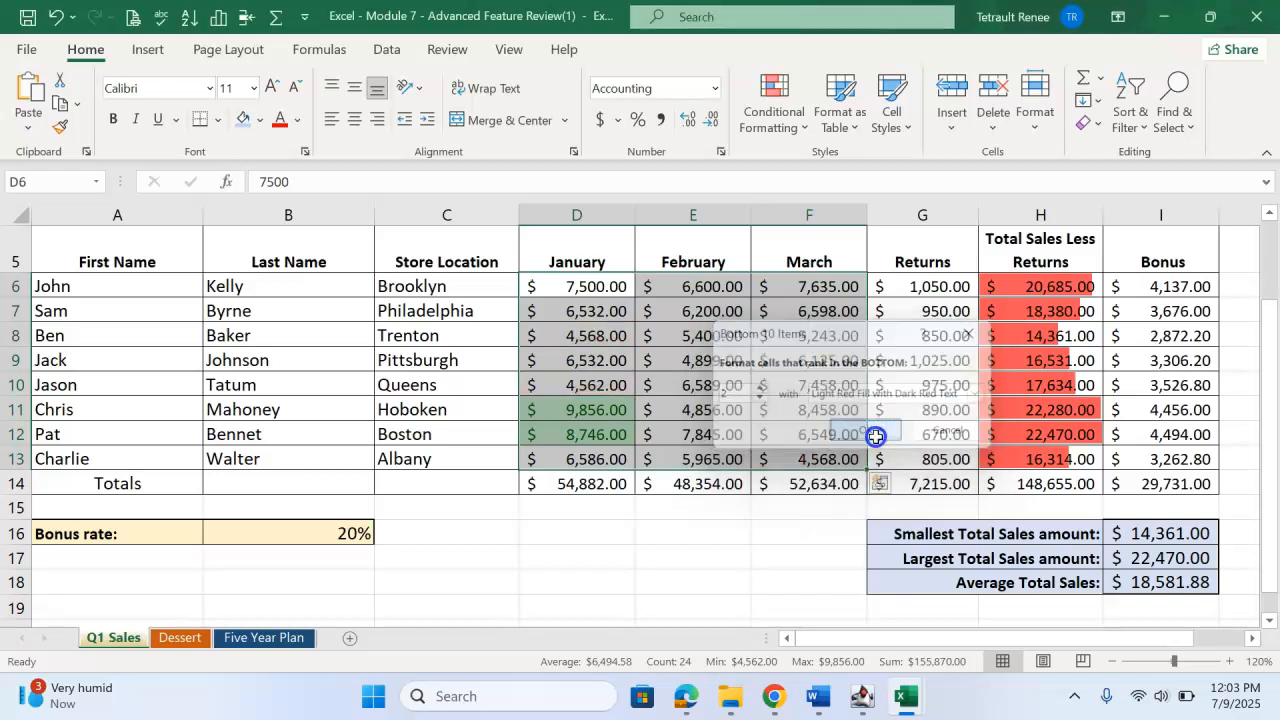
pyautogui.click(695, 388)
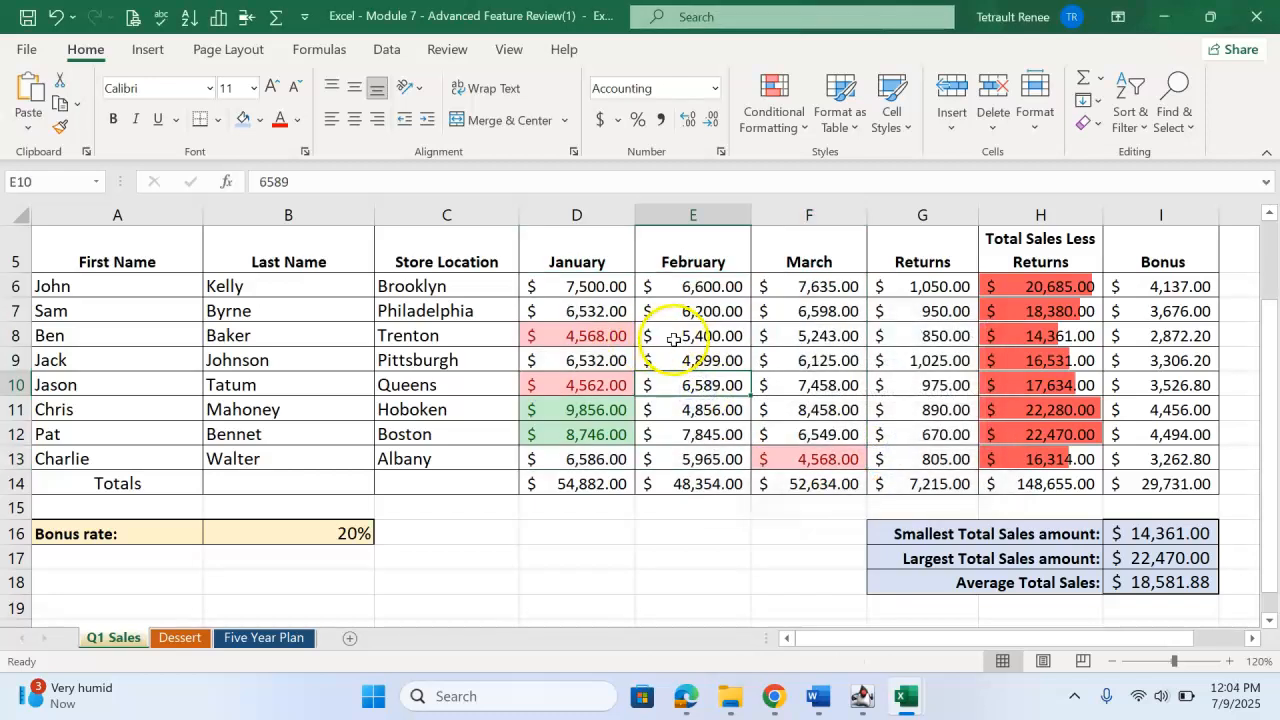
# Review the conditional formatting rules applied to D6:F13 and check the highlighted cells.
pyautogui.moveTo(605, 285); pyautogui.dragTo(815, 458)
pyautogui.click(955, 122)
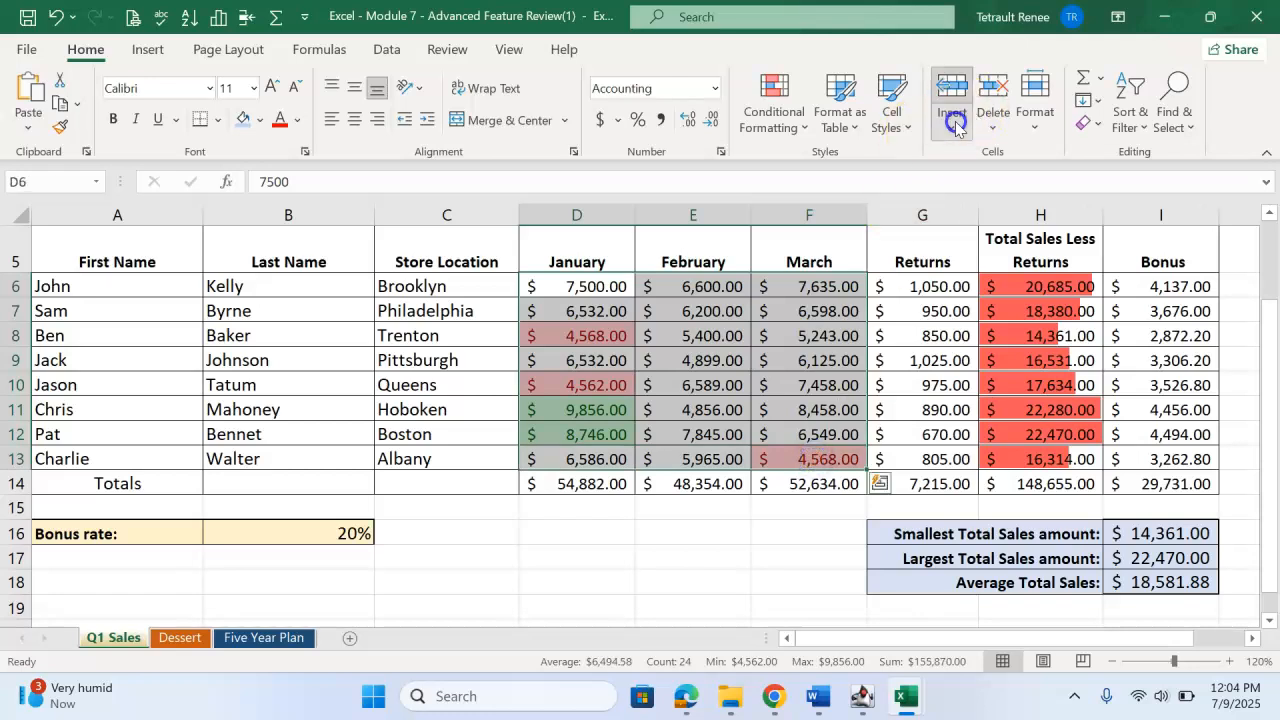
pyautogui.click(776, 118)
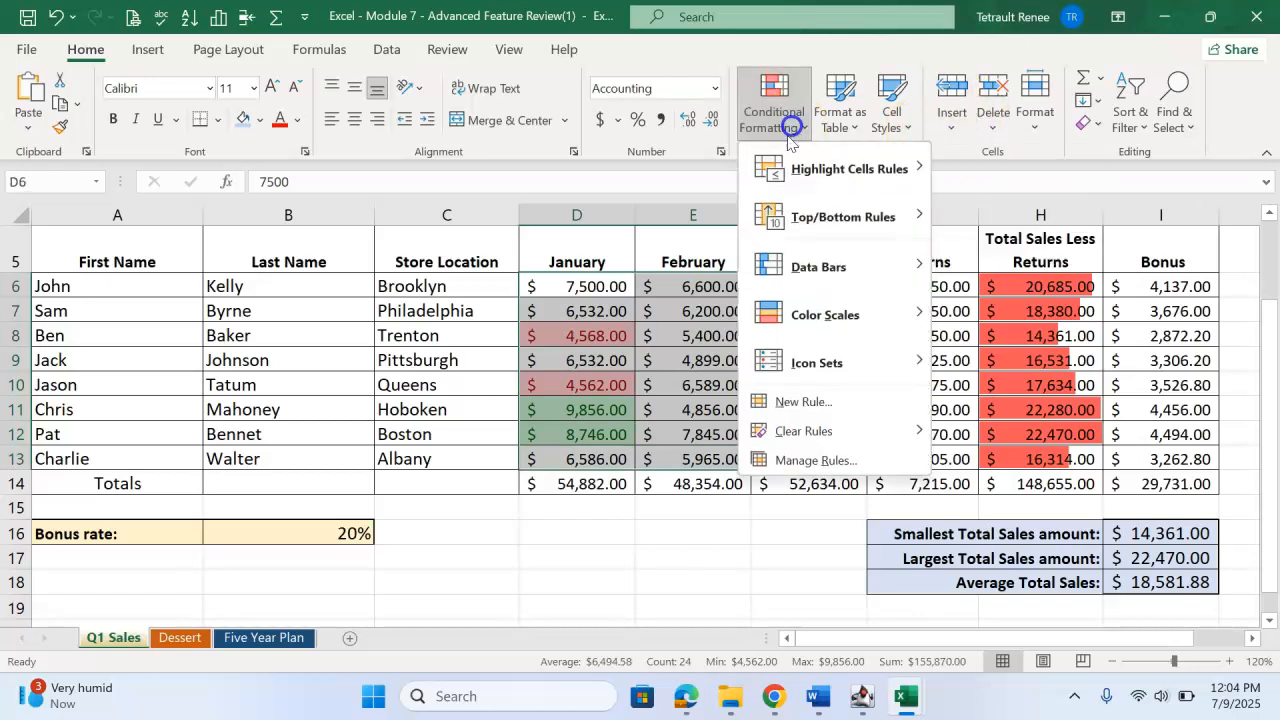
pyautogui.click(760, 459)
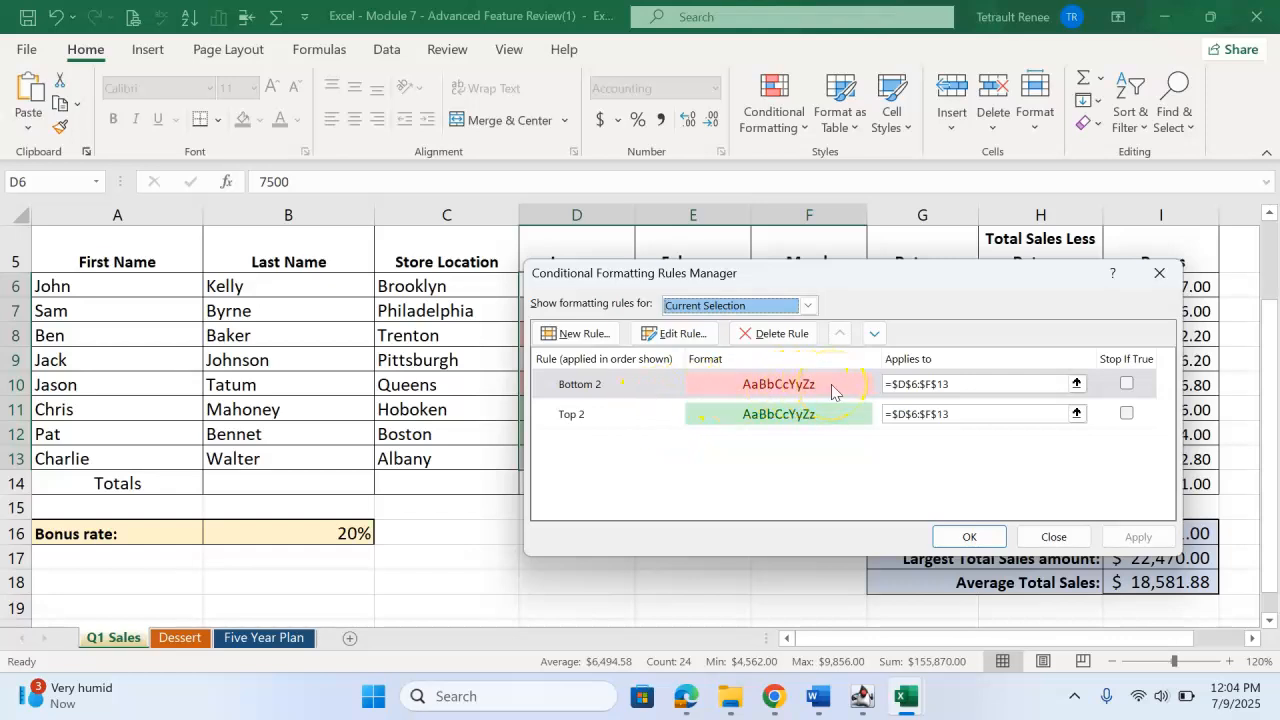
pyautogui.click(969, 536)
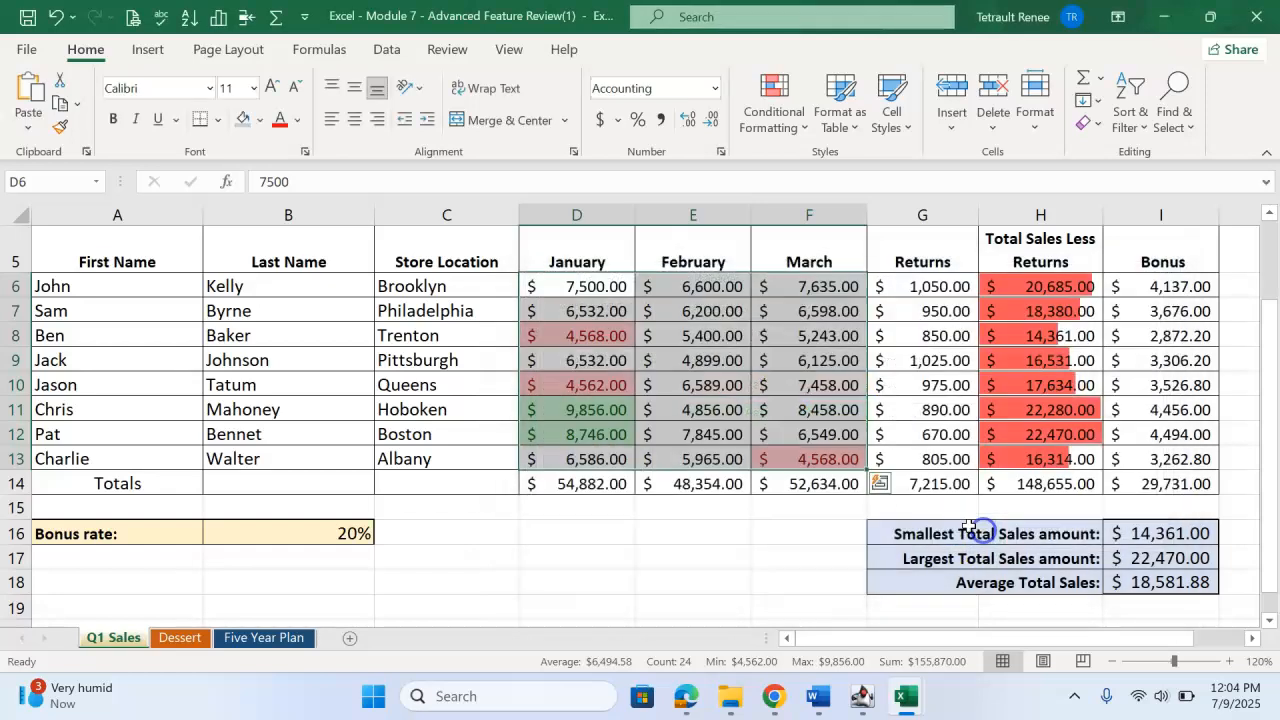
pyautogui.click(690, 410)
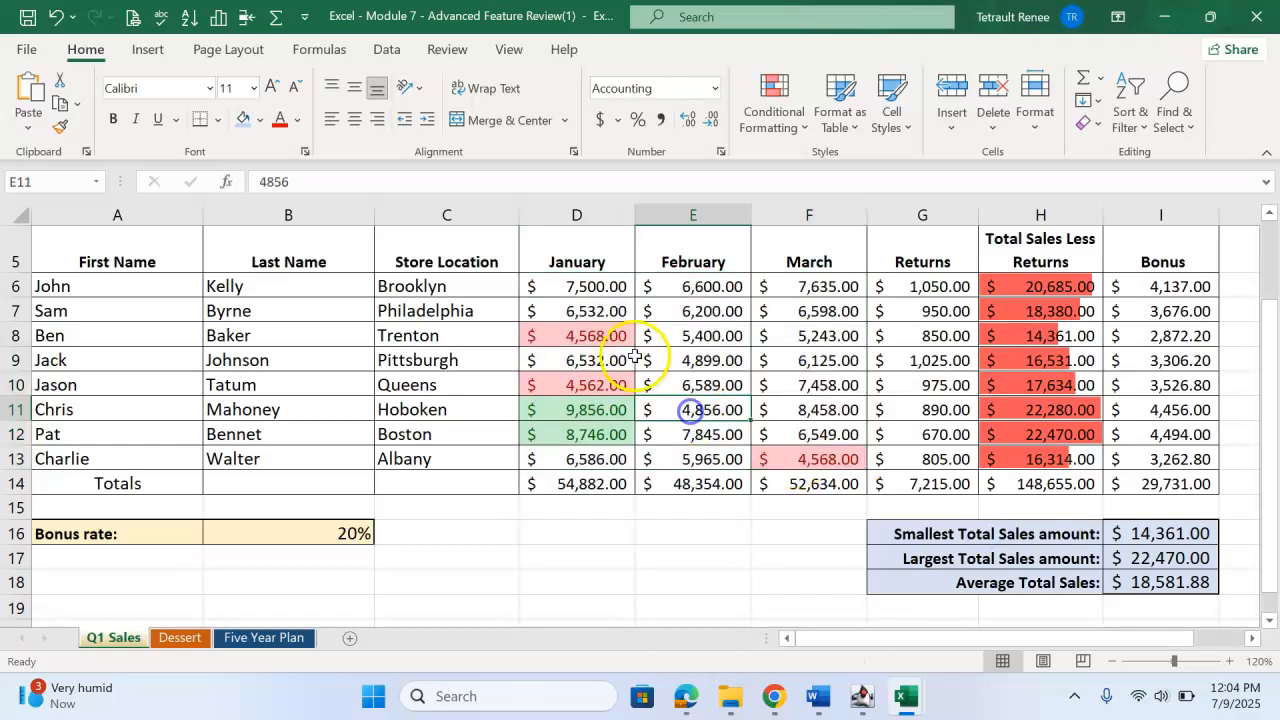
pyautogui.click(622, 337)
pyautogui.click(786, 458)
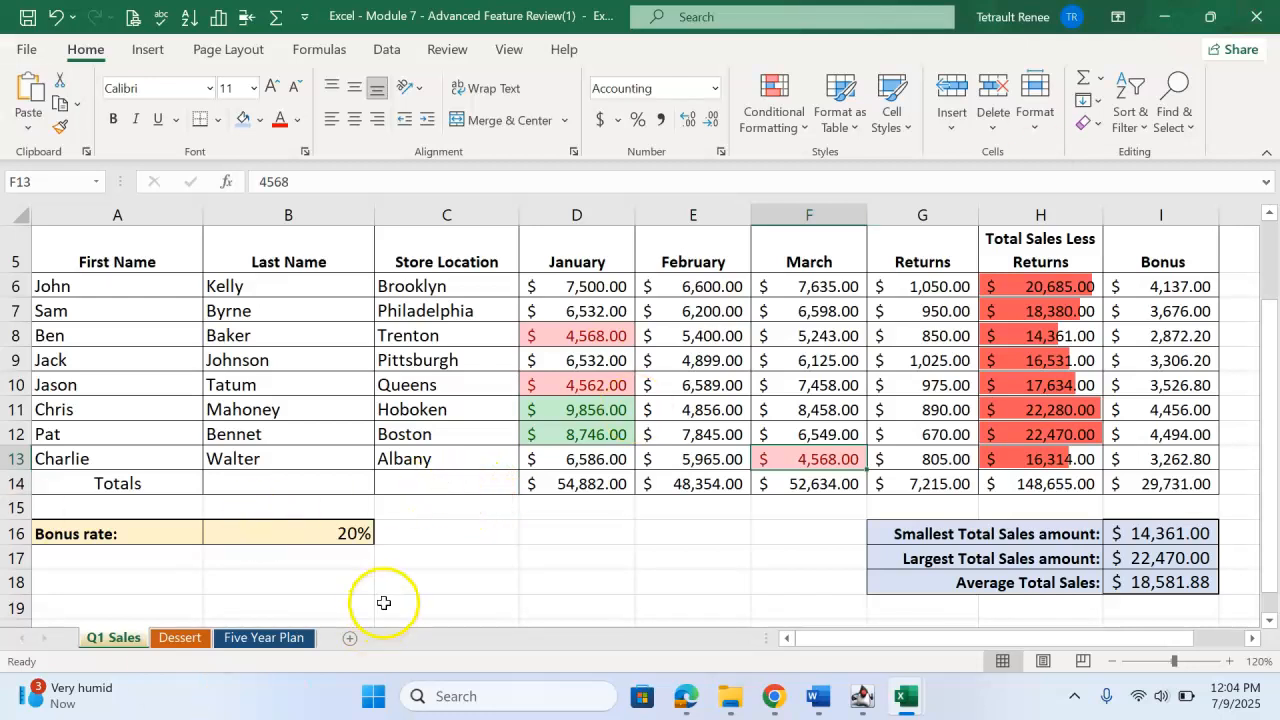
# Switch to the Dessert worksheet and look over its name, type and flavor columns.
pyautogui.click(188, 637)
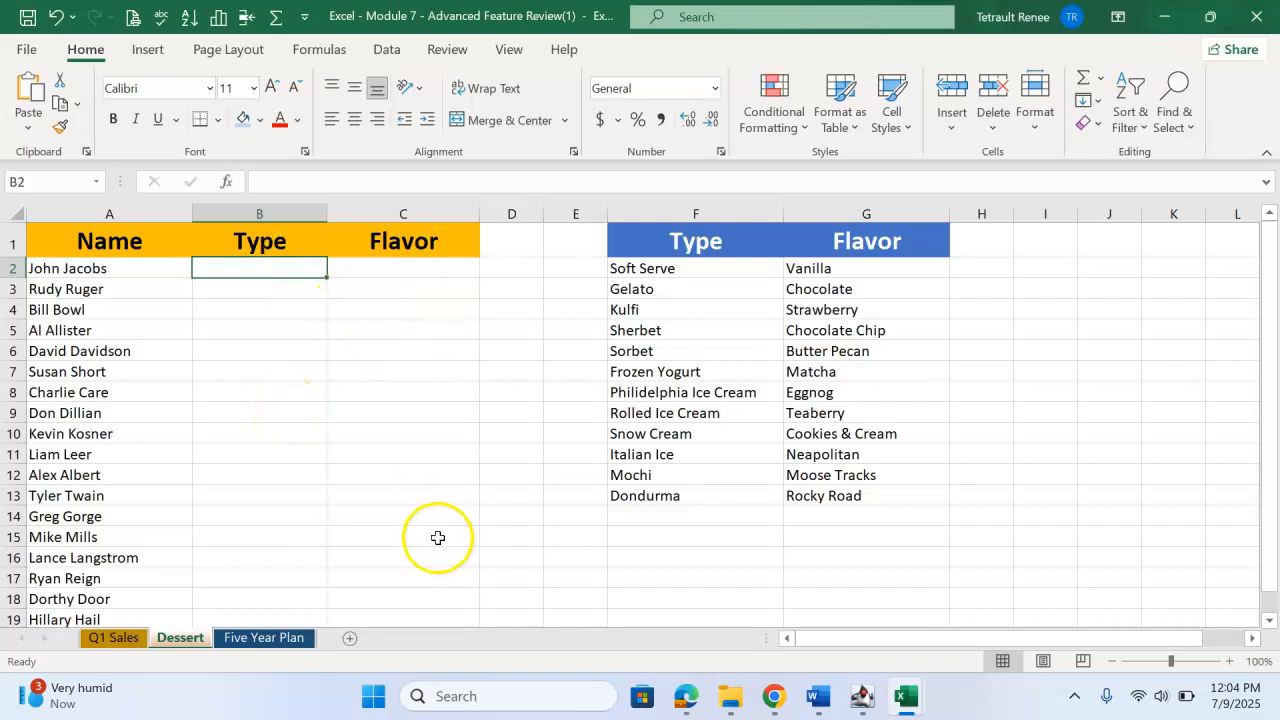
pyautogui.scroll(-1, 286, 443)
pyautogui.scroll(1, 284, 440)
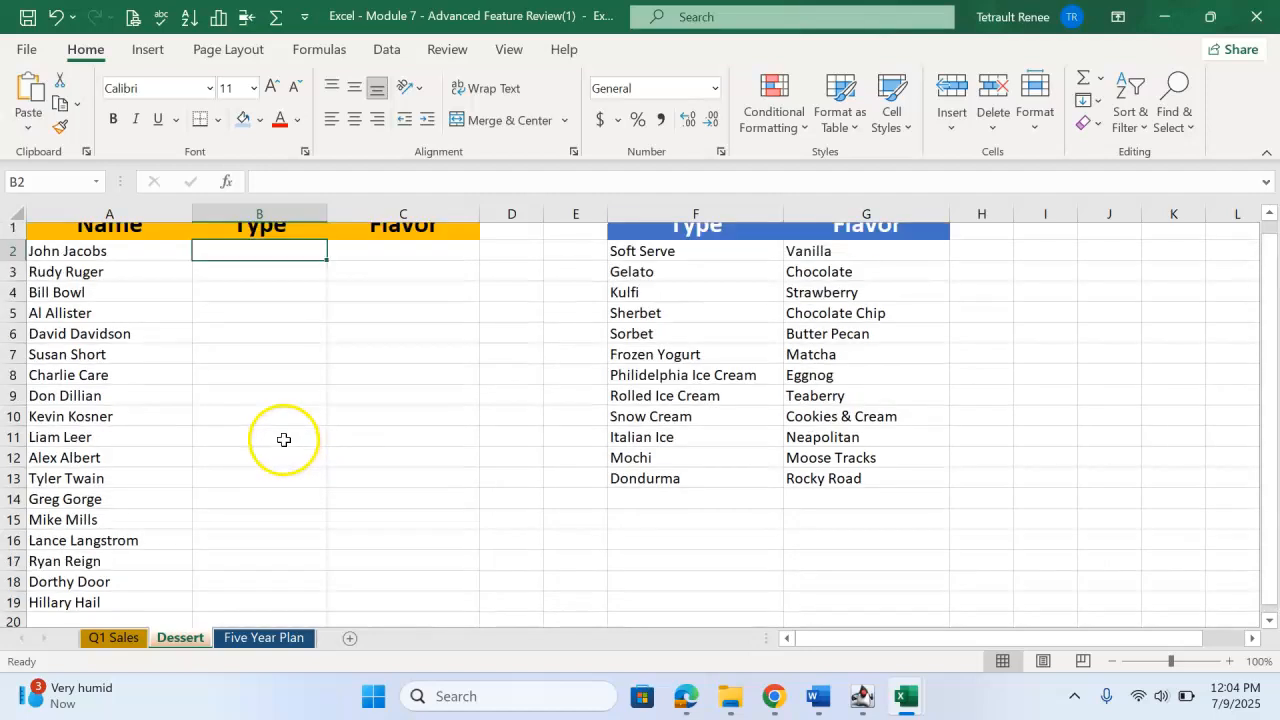
# Add List data validation to the Type cells B2:B19 with =$F$2:$F$13 as the source.
pyautogui.moveTo(261, 270); pyautogui.dragTo(243, 551)
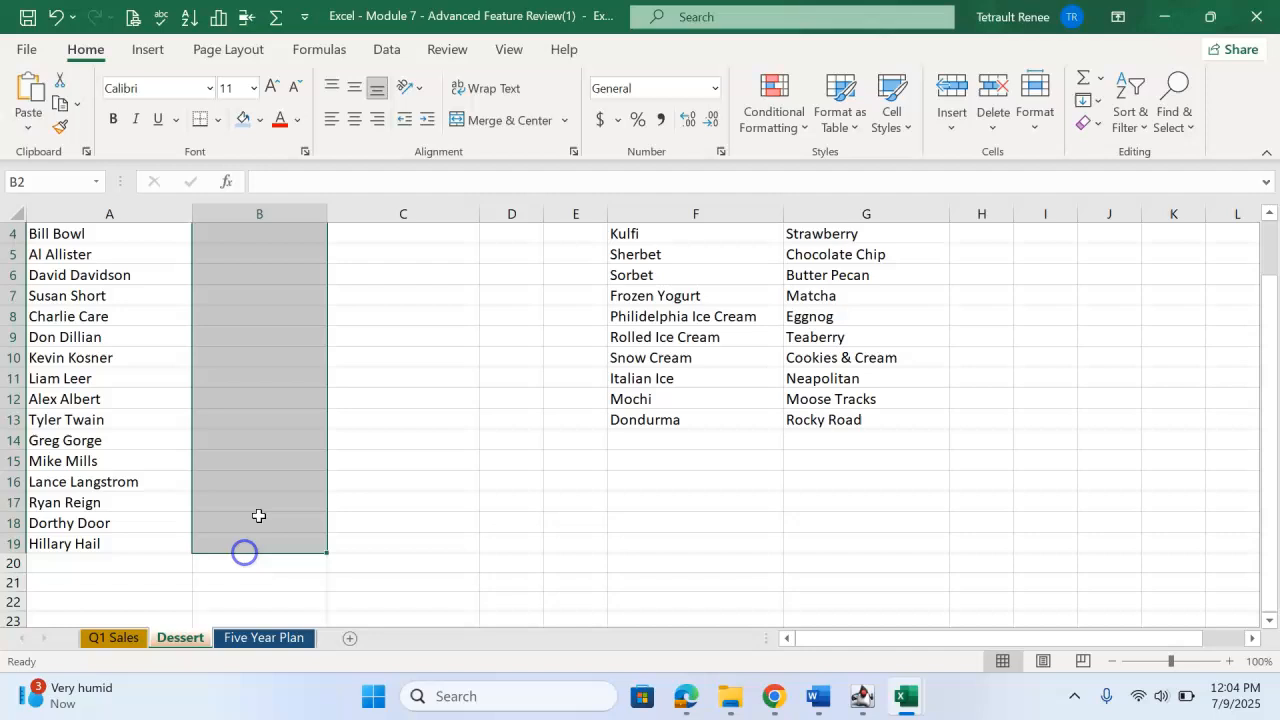
pyautogui.click(384, 50)
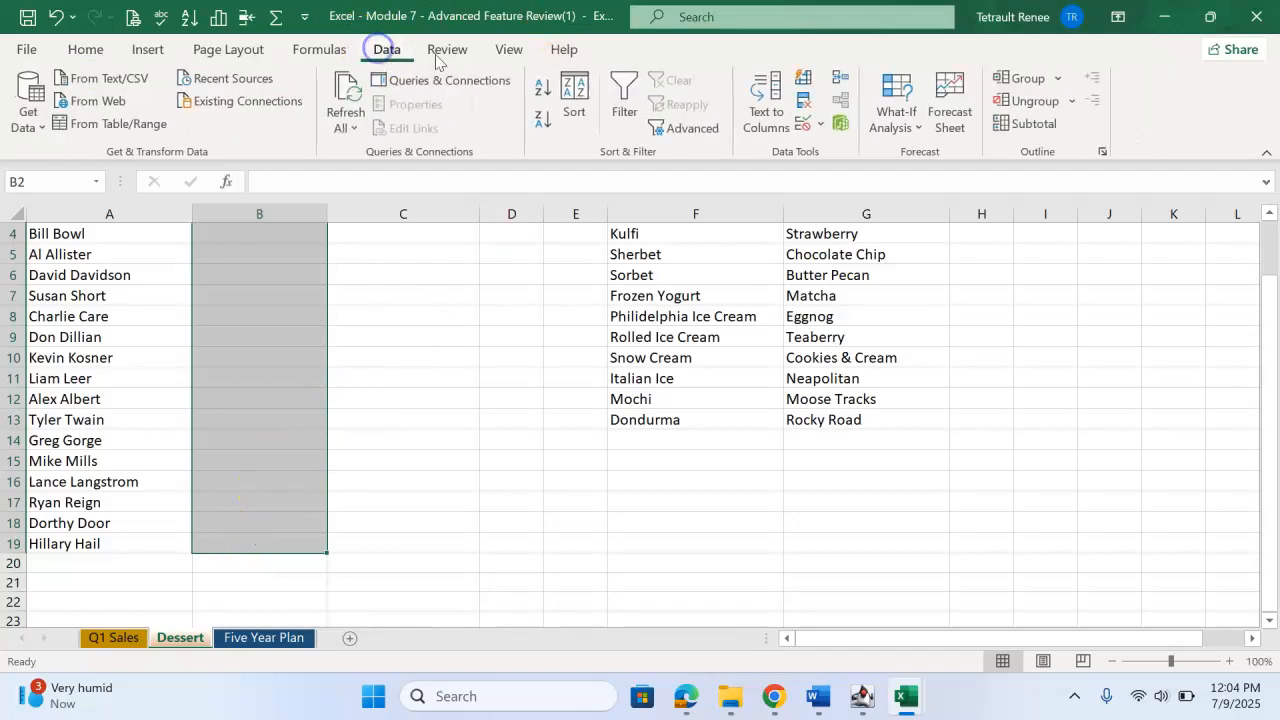
pyautogui.click(802, 124)
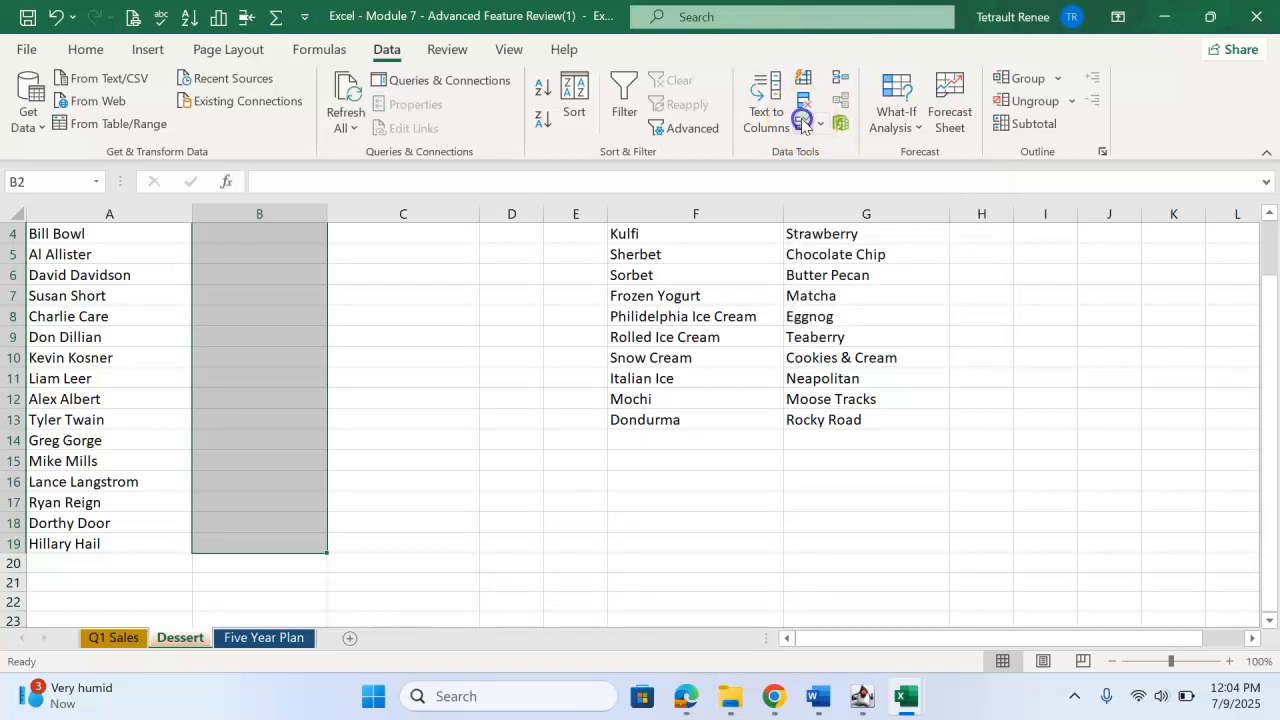
pyautogui.click(793, 326)
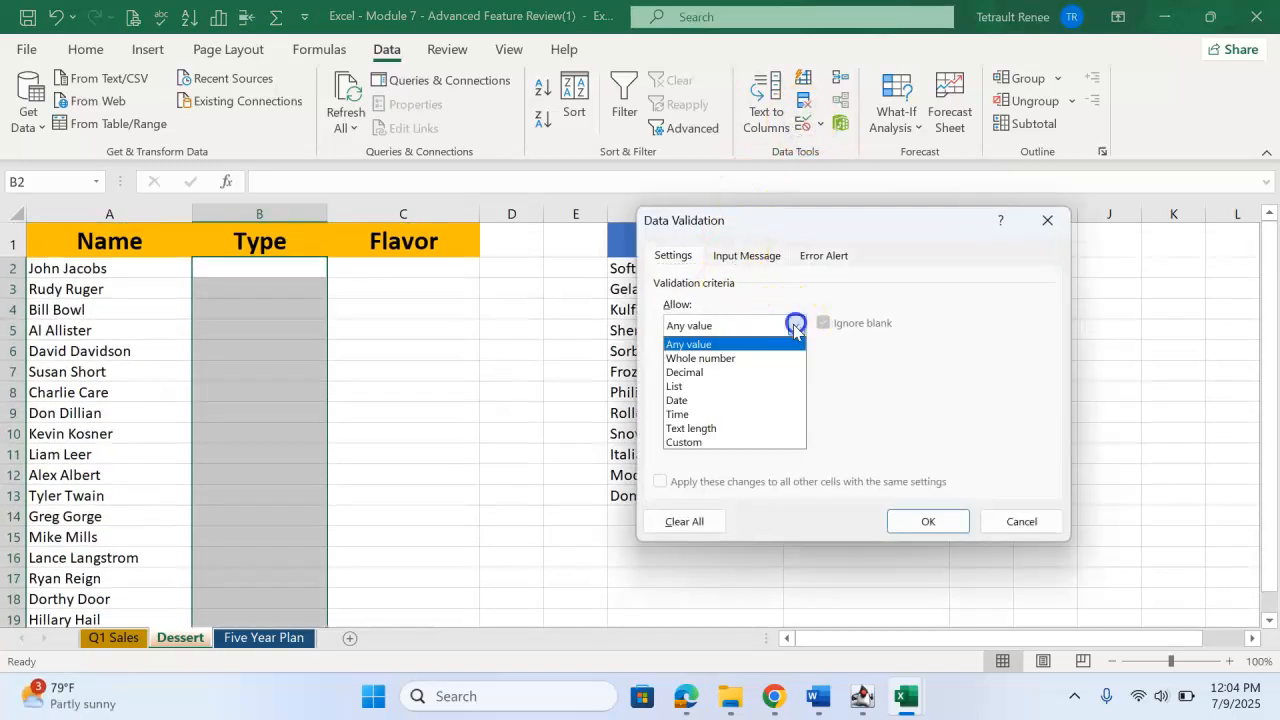
pyautogui.click(718, 384)
pyautogui.moveTo(782, 229); pyautogui.dragTo(926, 202)
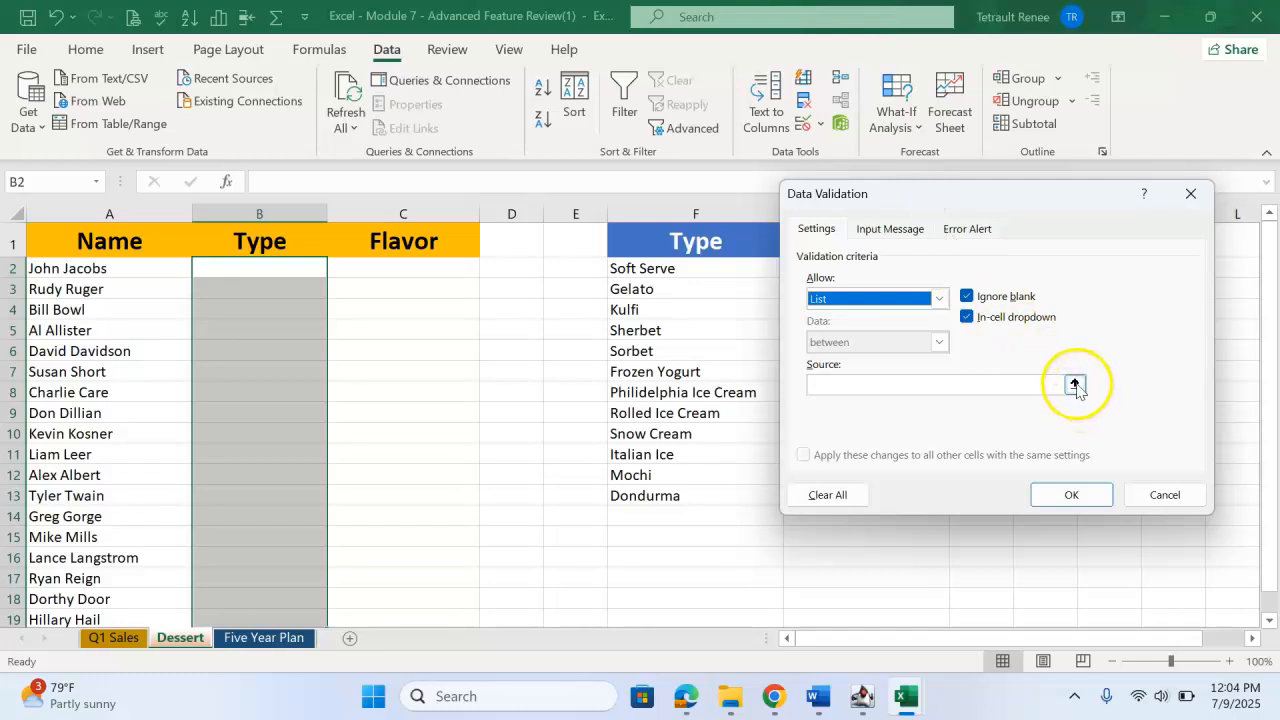
pyautogui.click(991, 386)
pyautogui.click(641, 272)
pyautogui.moveTo(641, 272); pyautogui.dragTo(644, 494)
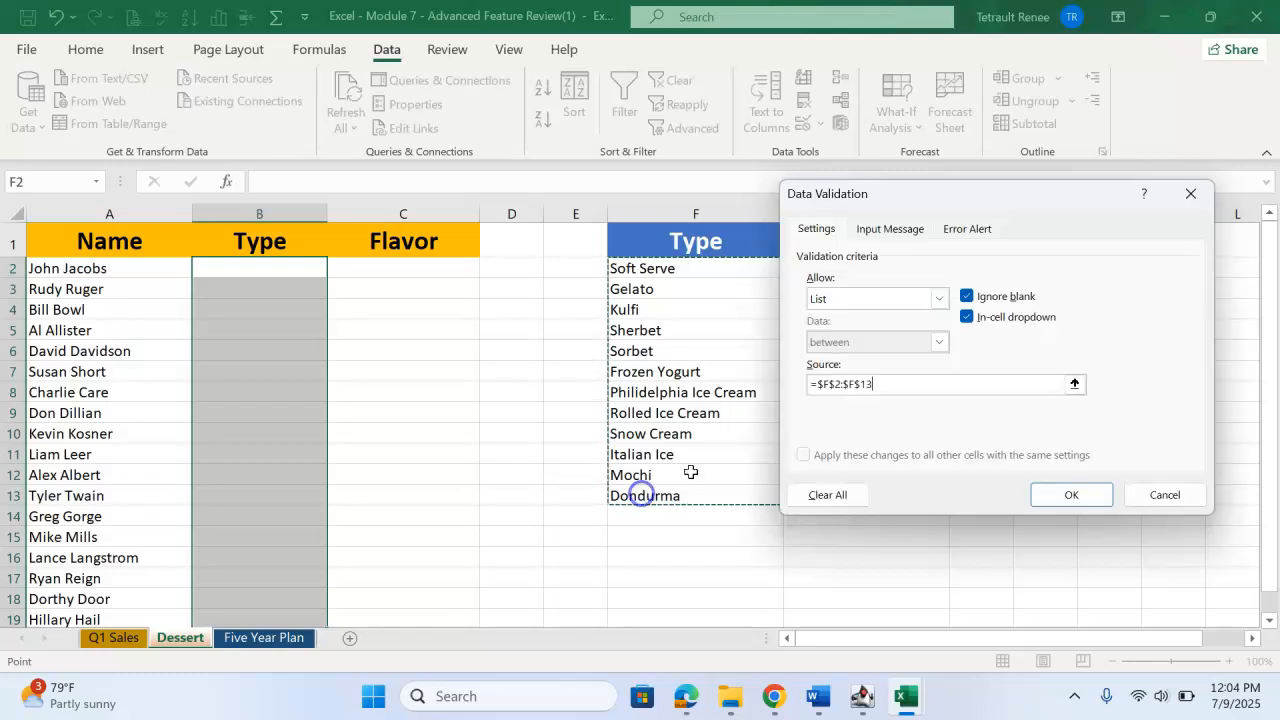
pyautogui.click(1085, 500)
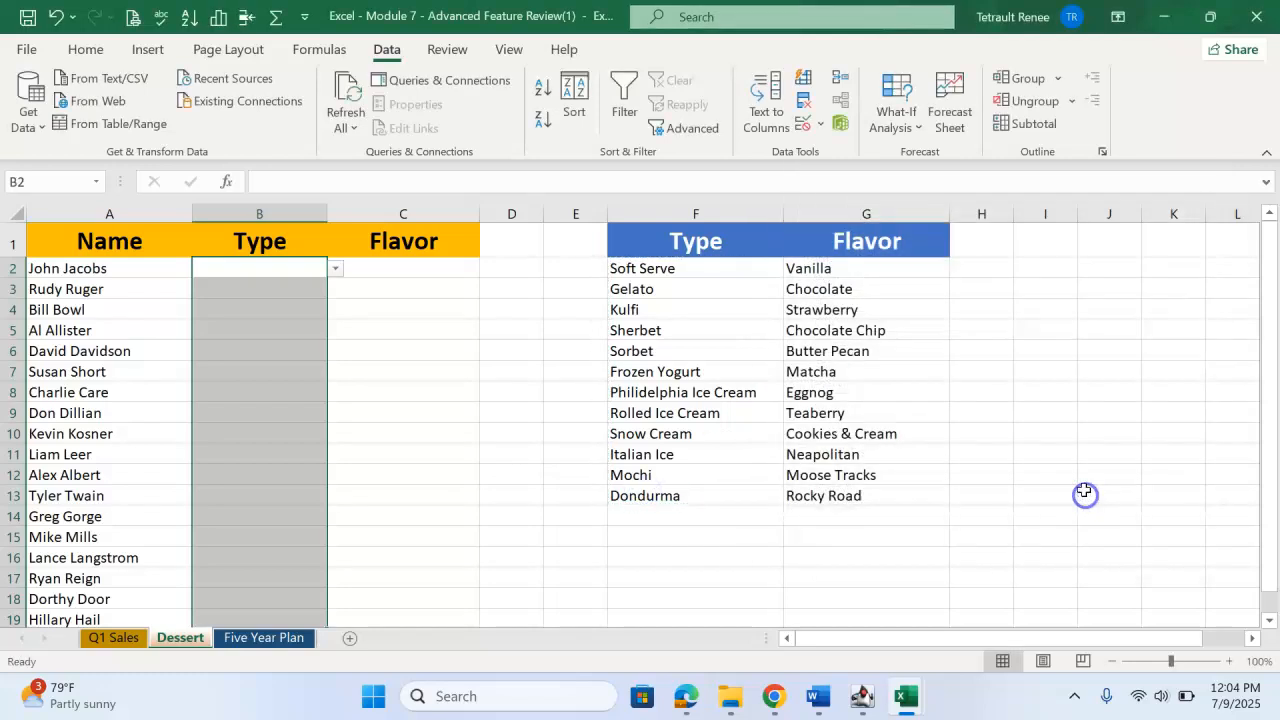
# Add List data validation to the Flavor cells C2:C19 with =$G$2:$G$13 as the source.
pyautogui.moveTo(400, 266); pyautogui.dragTo(386, 491)
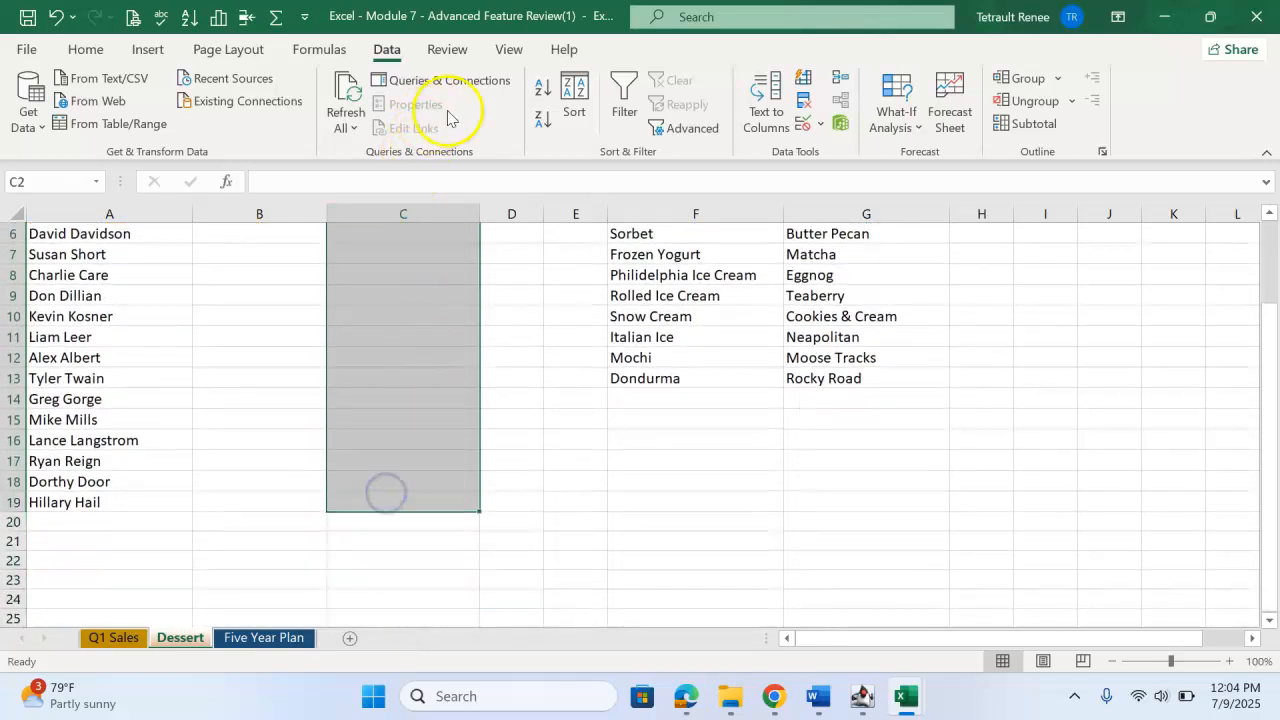
pyautogui.click(803, 124)
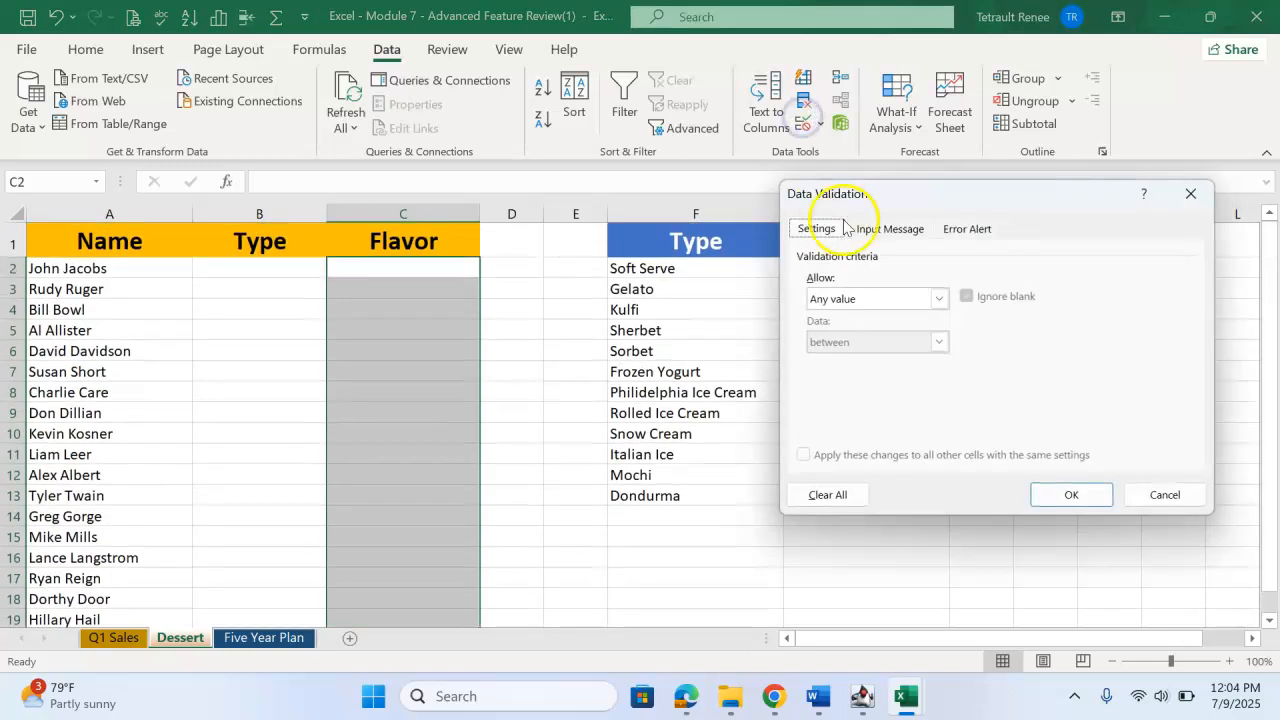
pyautogui.click(939, 298)
pyautogui.click(830, 362)
pyautogui.moveTo(974, 198); pyautogui.dragTo(489, 199)
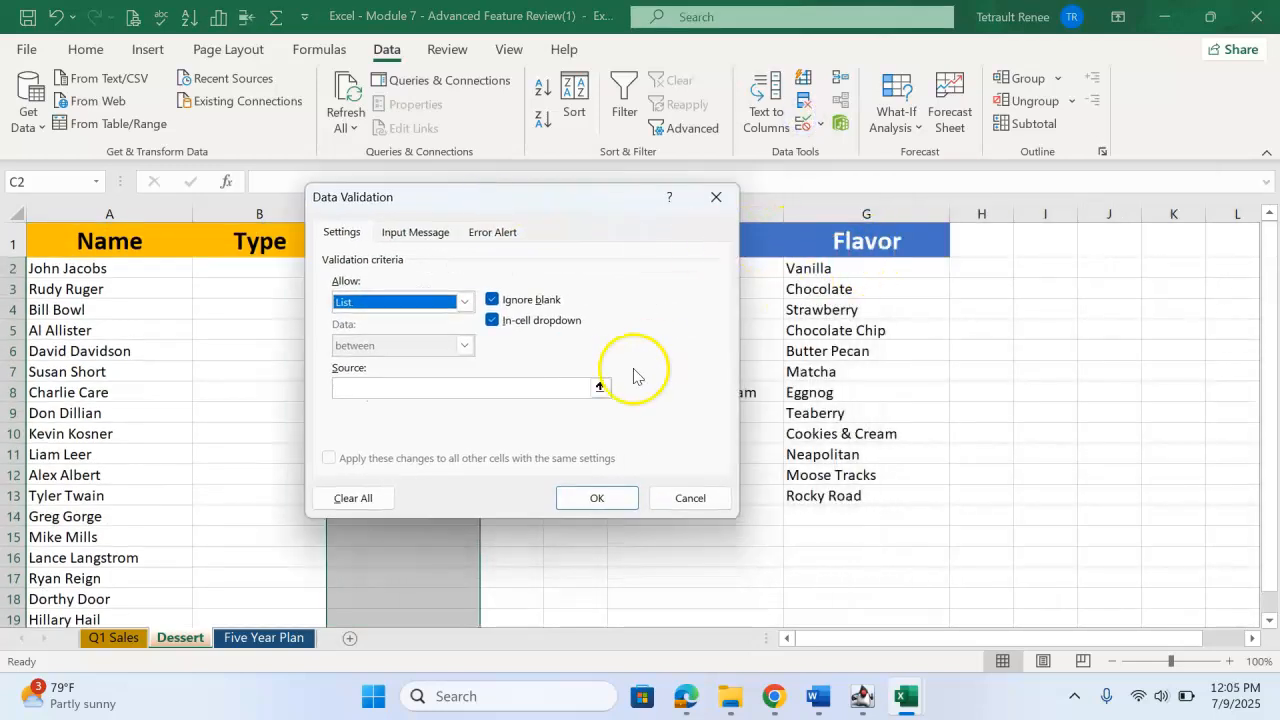
pyautogui.click(580, 389)
pyautogui.moveTo(829, 266); pyautogui.dragTo(836, 495)
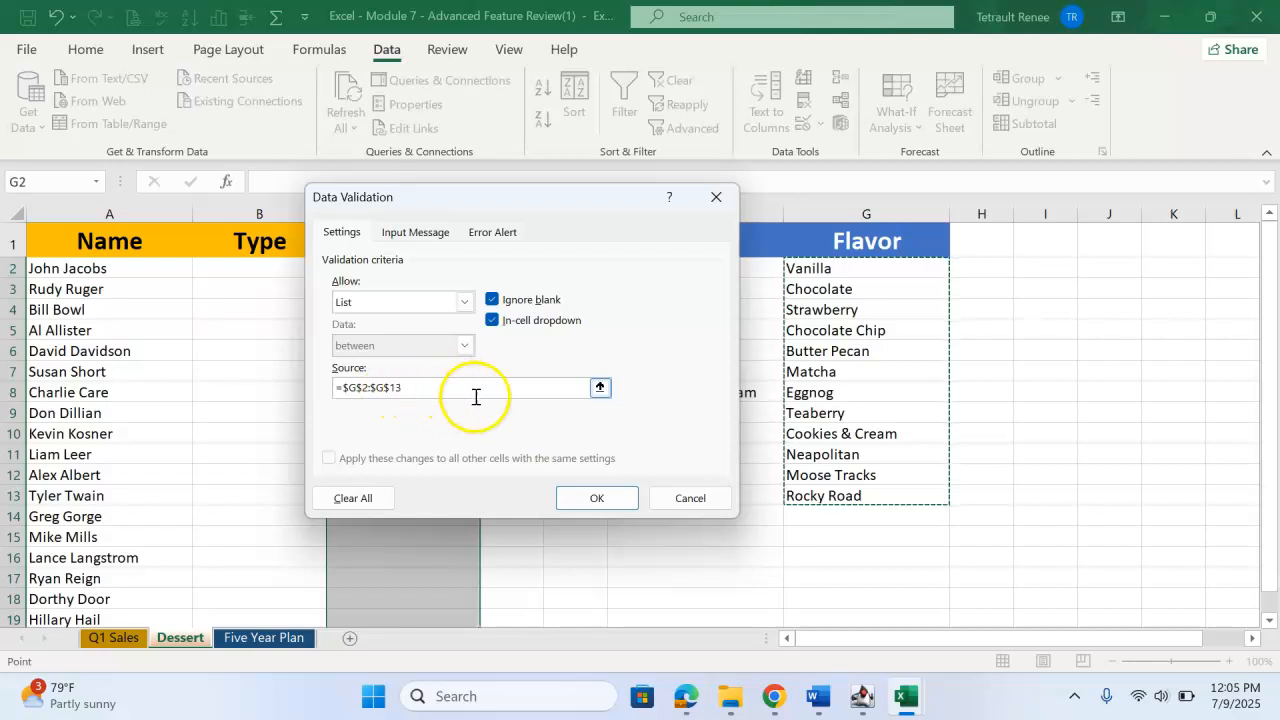
pyautogui.click(597, 497)
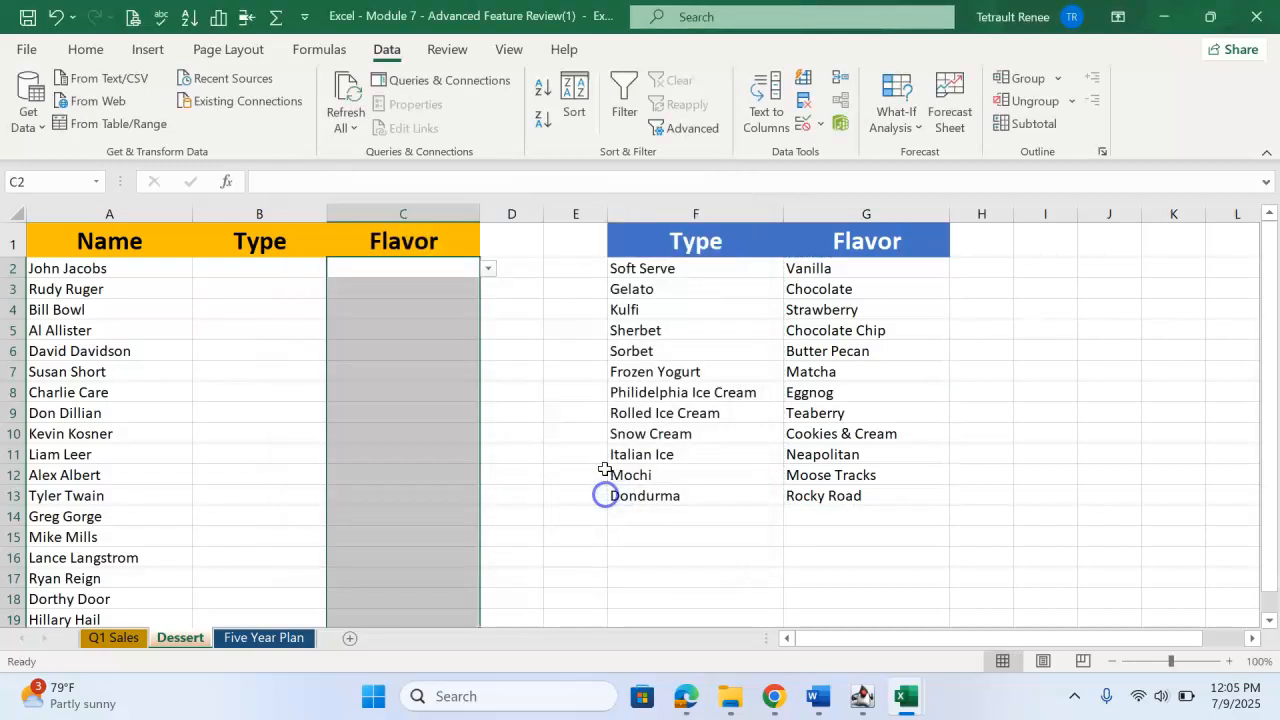
# Choose Frozen Yogurt from the drop-down list in B5 and Eggnog from the list in C6.
pyautogui.click(296, 333)
pyautogui.click(335, 331)
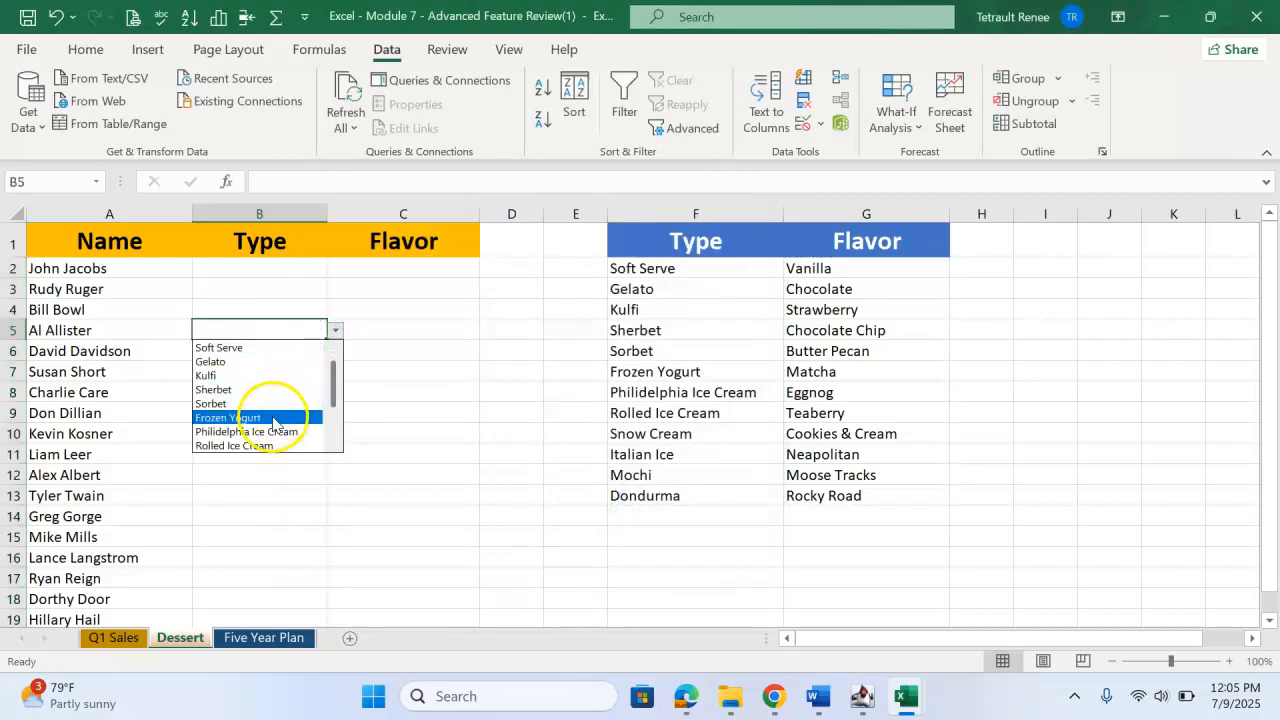
pyautogui.click(266, 417)
pyautogui.click(431, 354)
pyautogui.click(487, 351)
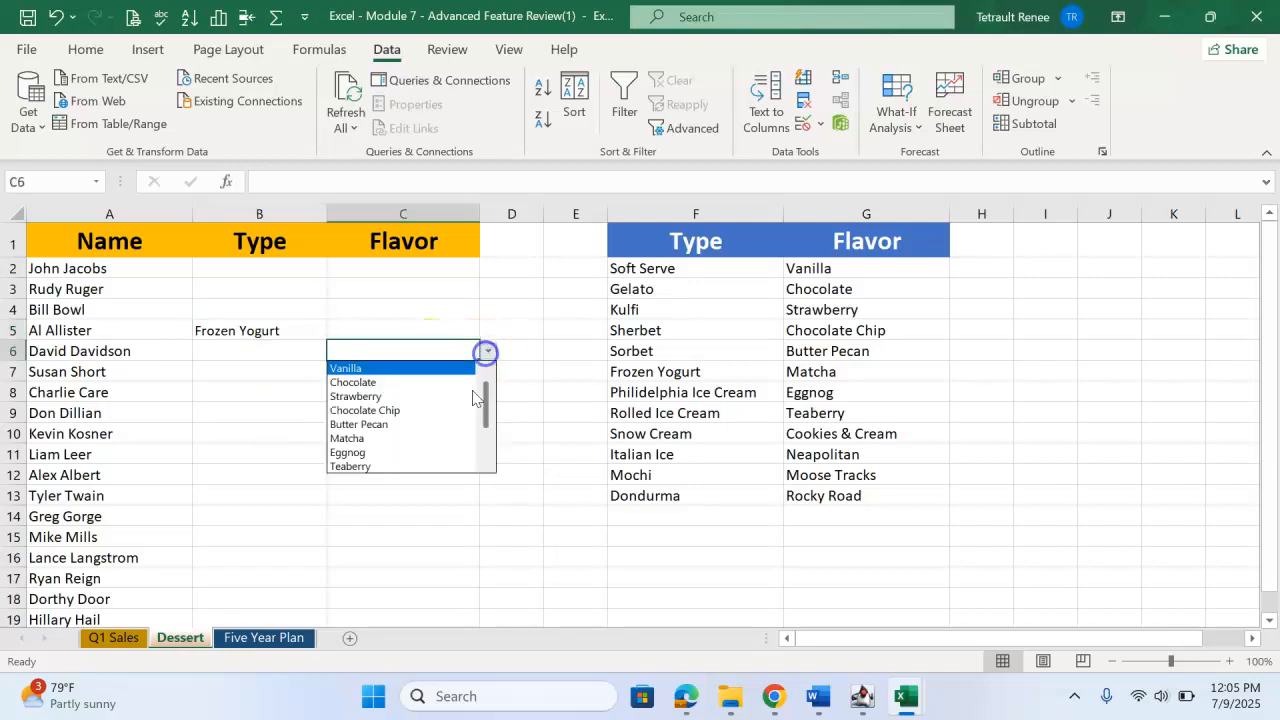
pyautogui.click(418, 455)
# Fill row 11 from the drop-down lists with Gelato as the type and Strawberry as the flavor.
pyautogui.click(226, 453)
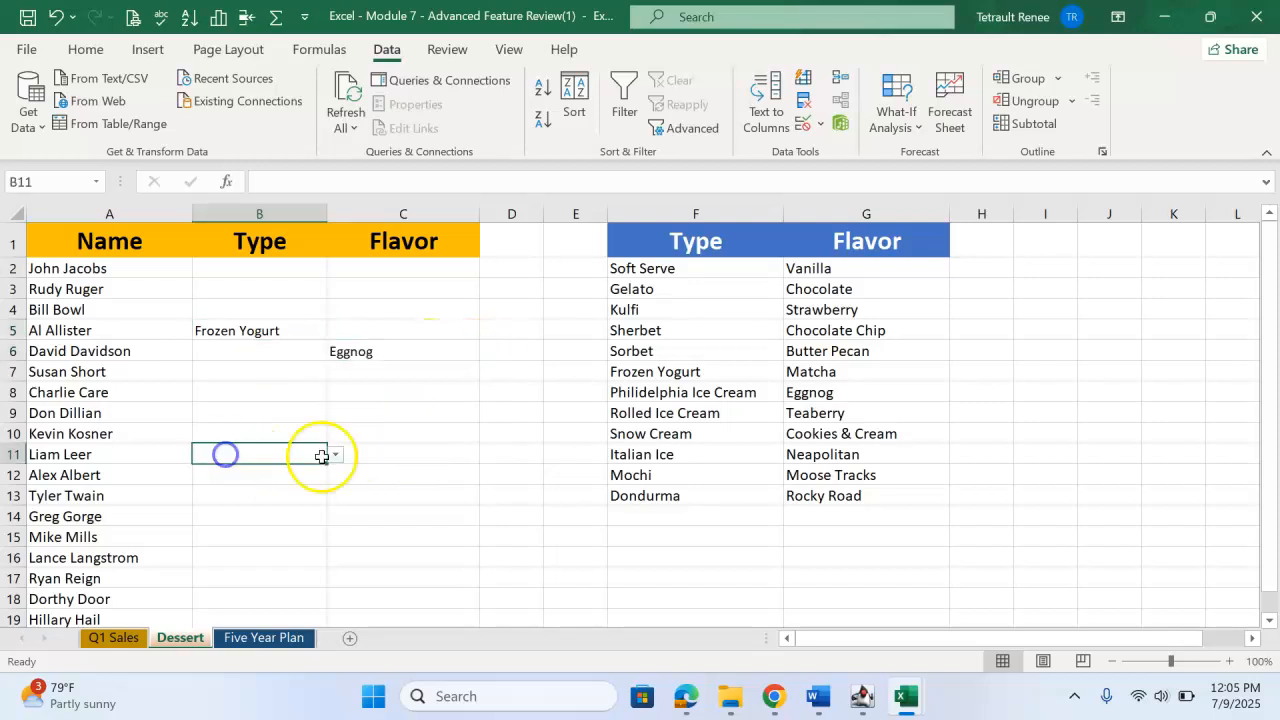
pyautogui.click(334, 456)
pyautogui.click(283, 485)
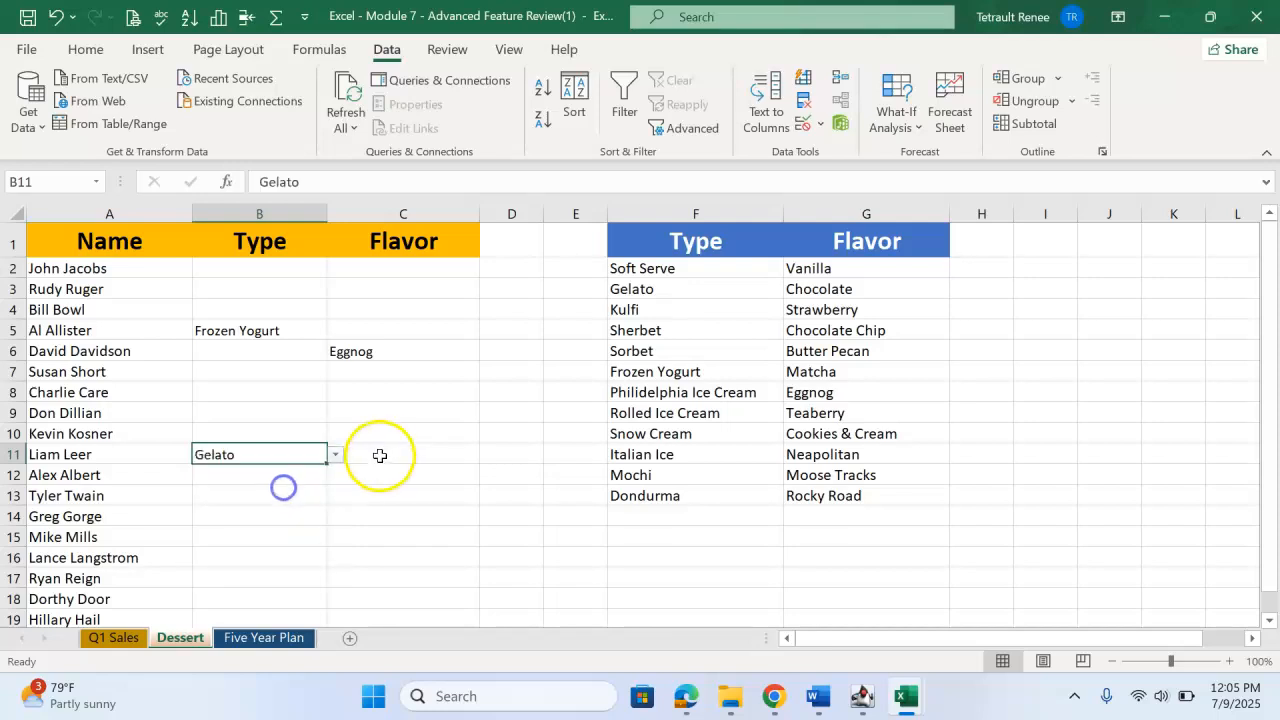
pyautogui.click(389, 452)
pyautogui.click(487, 455)
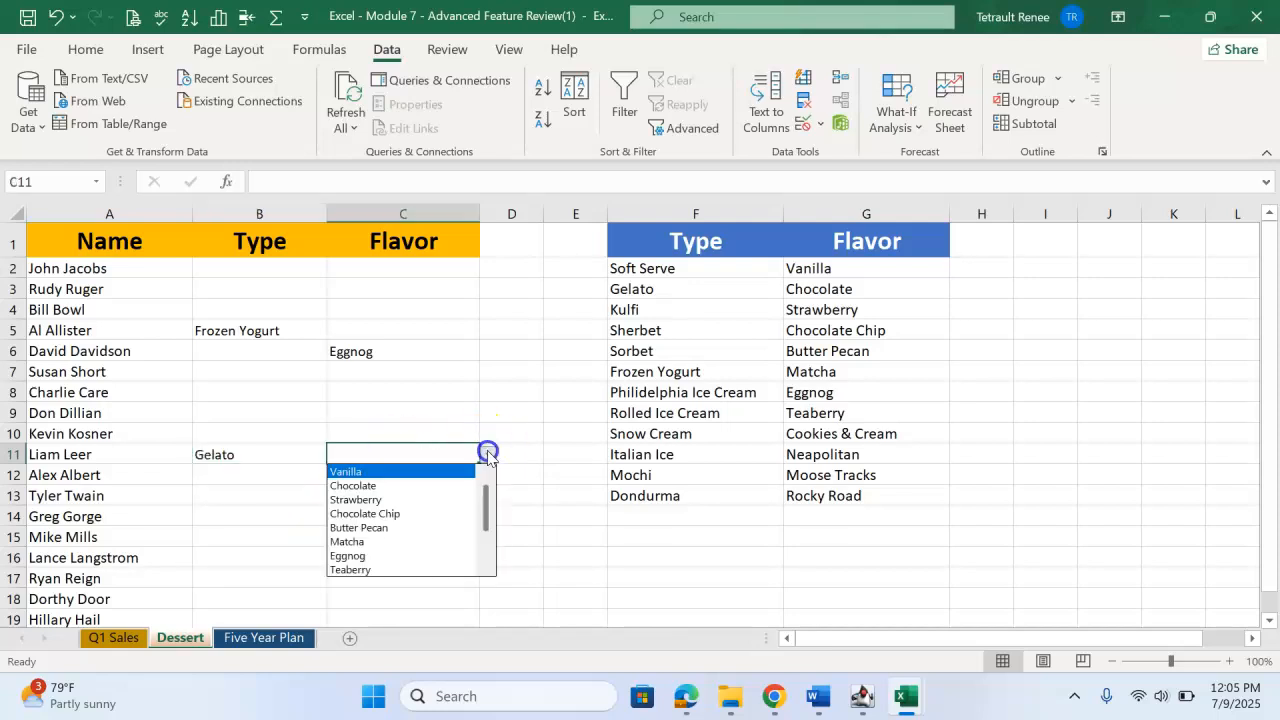
pyautogui.click(385, 499)
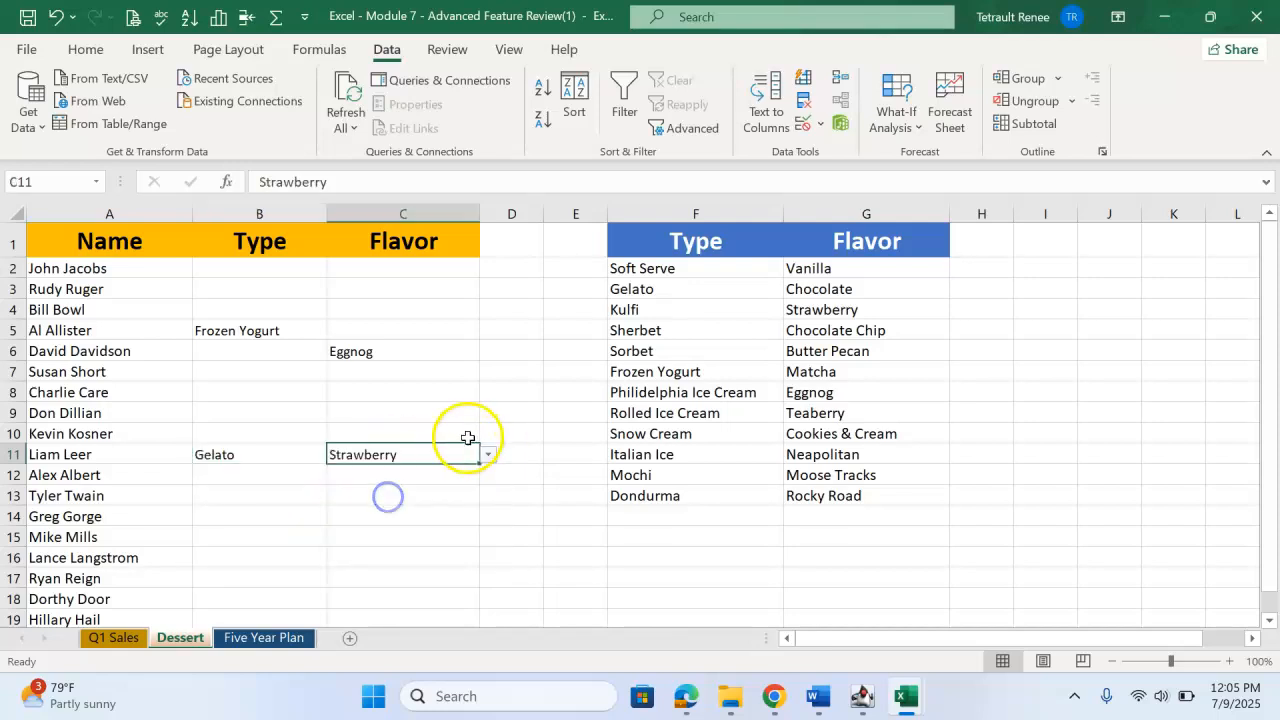
# On the Five Year Plan worksheet, enter January in A3 and fill the month series through December in A14.
pyautogui.click(264, 638)
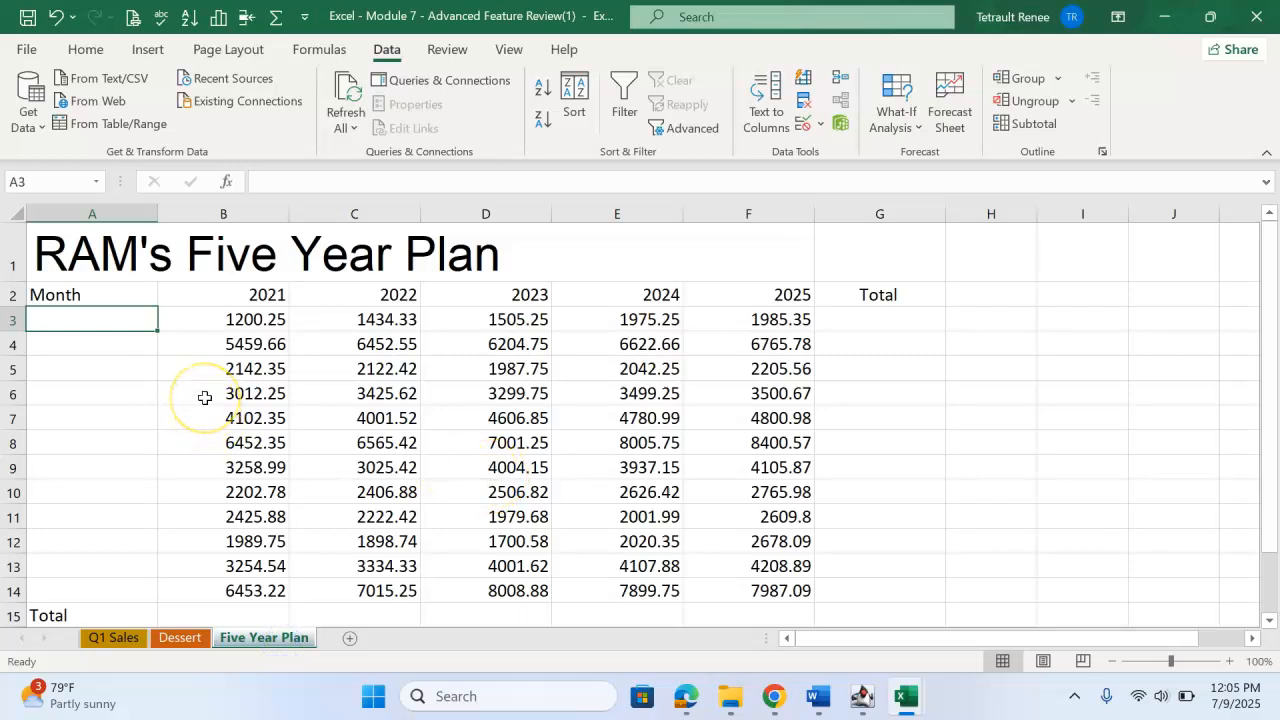
pyautogui.write('January')
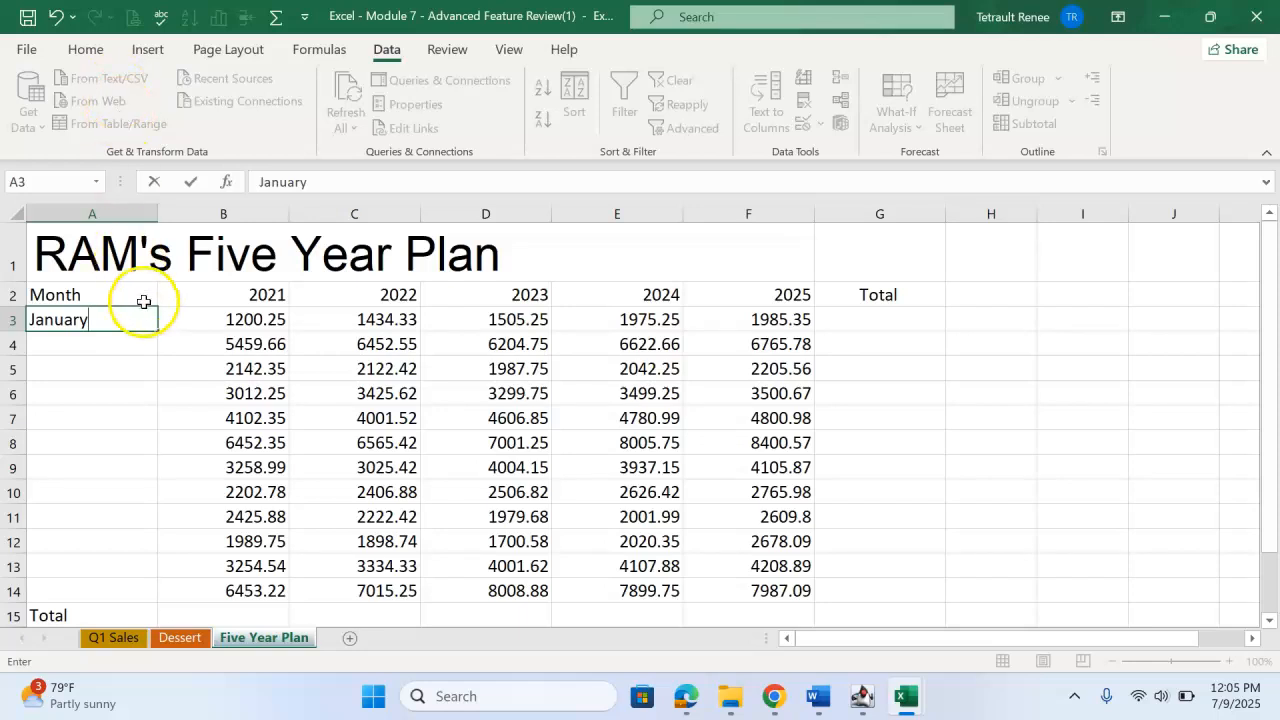
pyautogui.moveTo(158, 331); pyautogui.dragTo(150, 602)
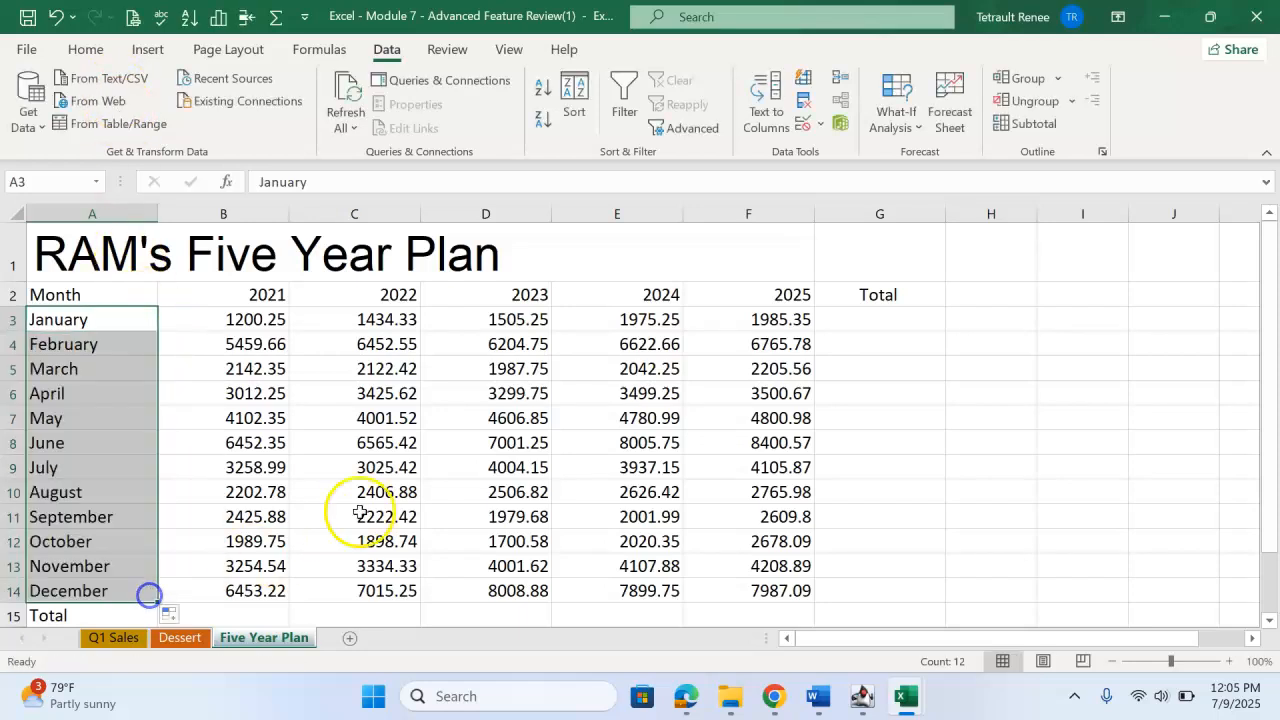
# Total each month's 2021 to 2025 values in G3:G14 with AutoSum and check the formulas in the first rows.
pyautogui.click(837, 319)
pyautogui.moveTo(250, 322); pyautogui.dragTo(869, 583)
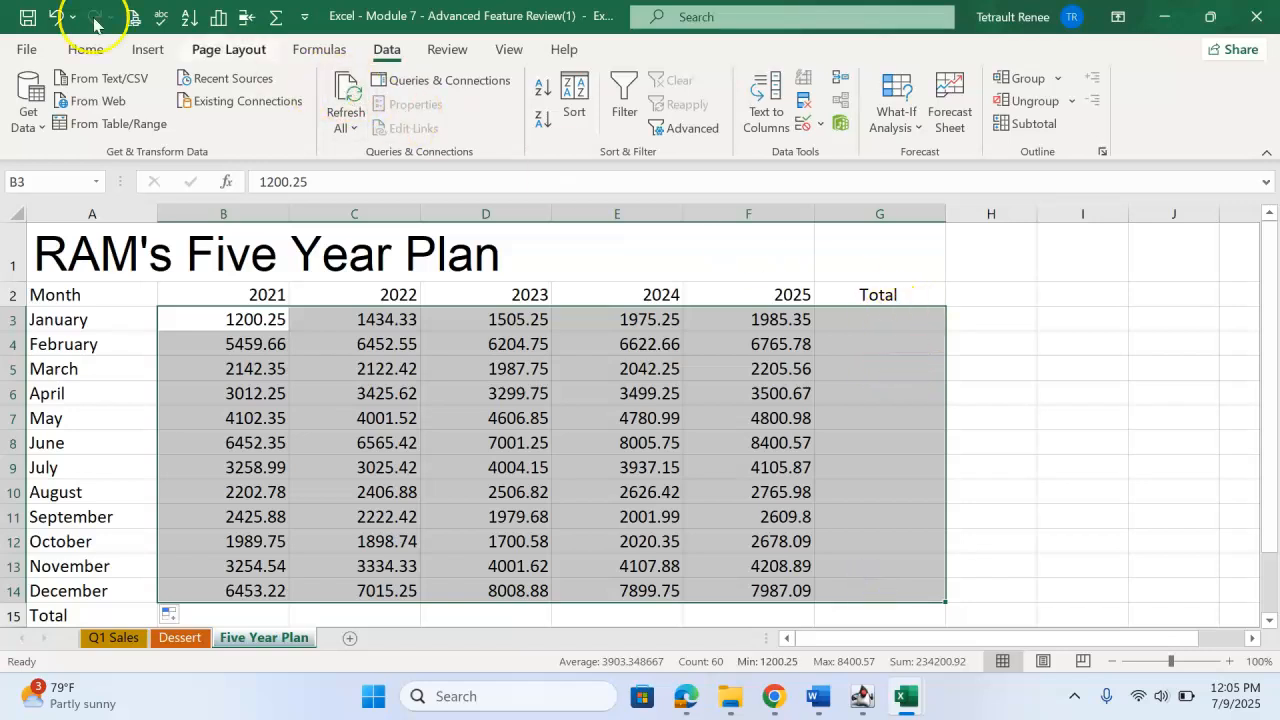
pyautogui.click(100, 55)
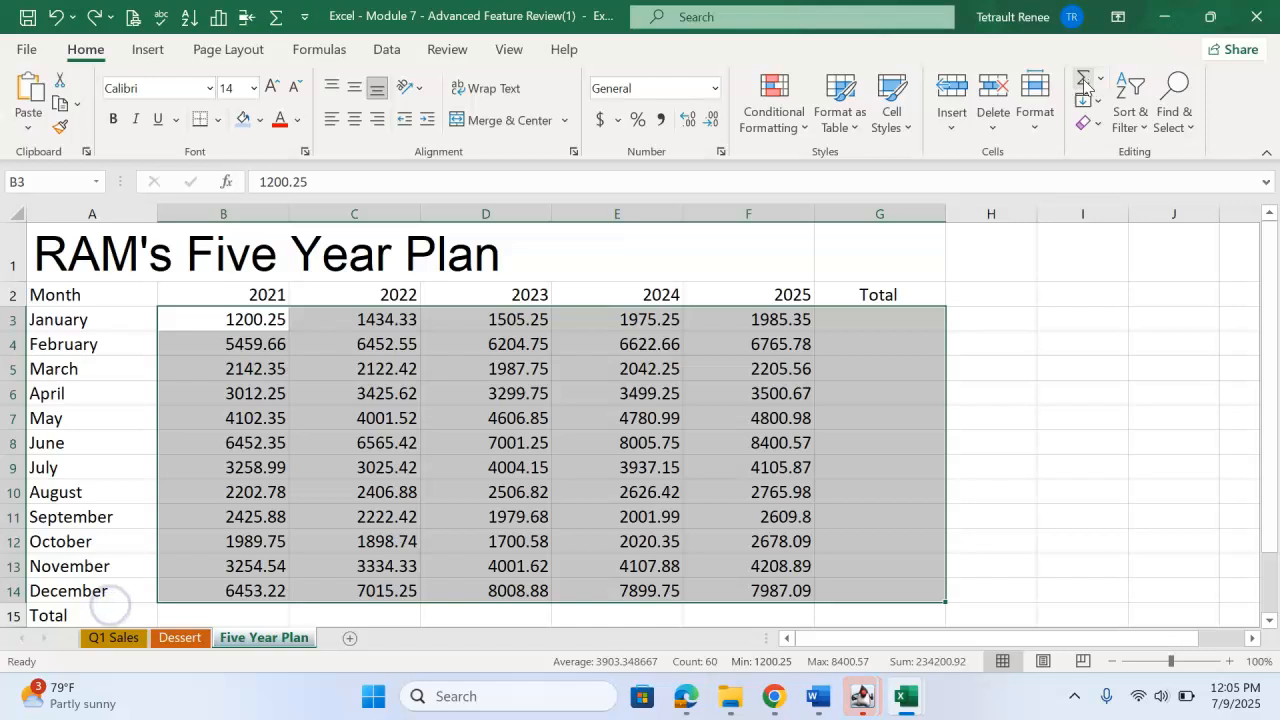
pyautogui.click(1083, 85)
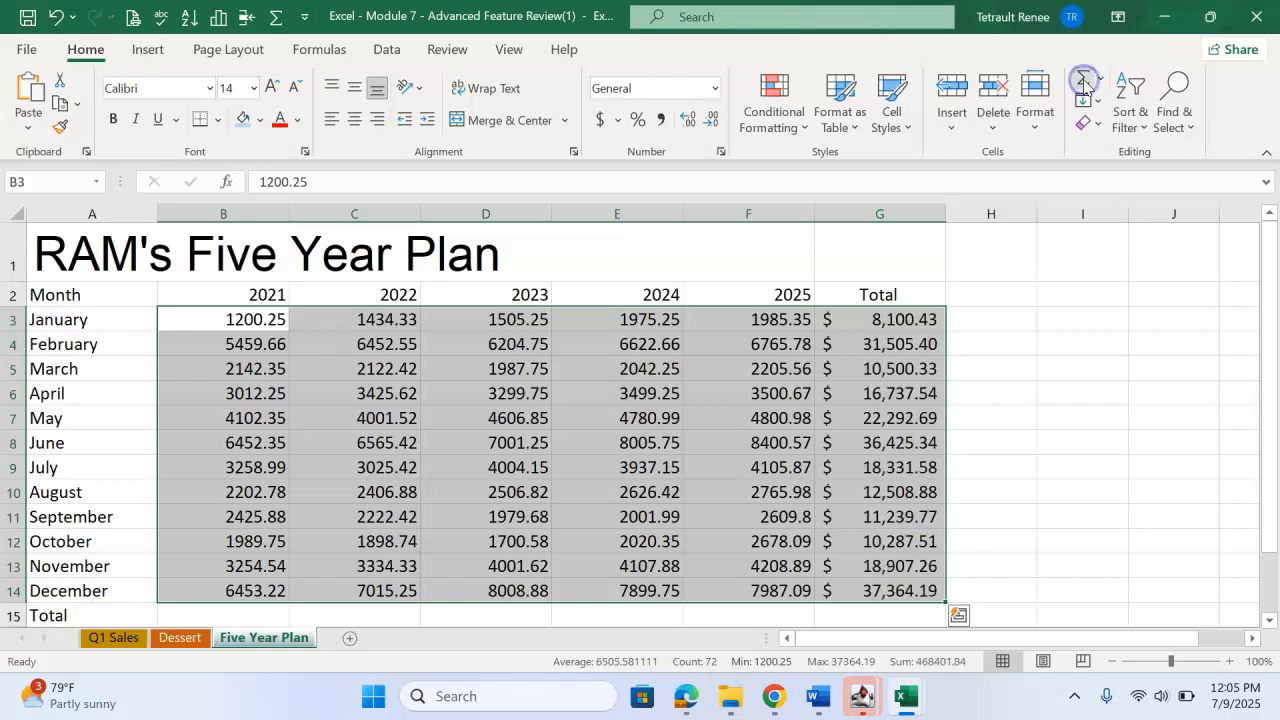
pyautogui.click(910, 322)
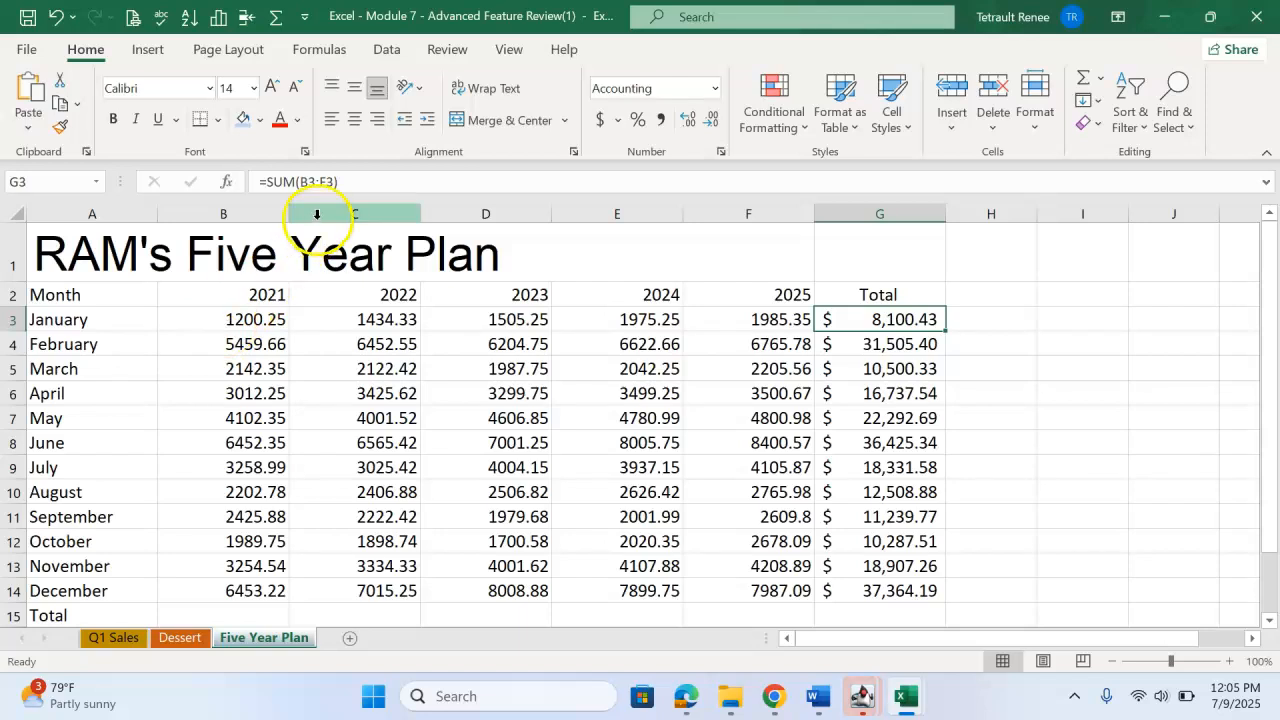
pyautogui.click(259, 344)
pyautogui.click(893, 349)
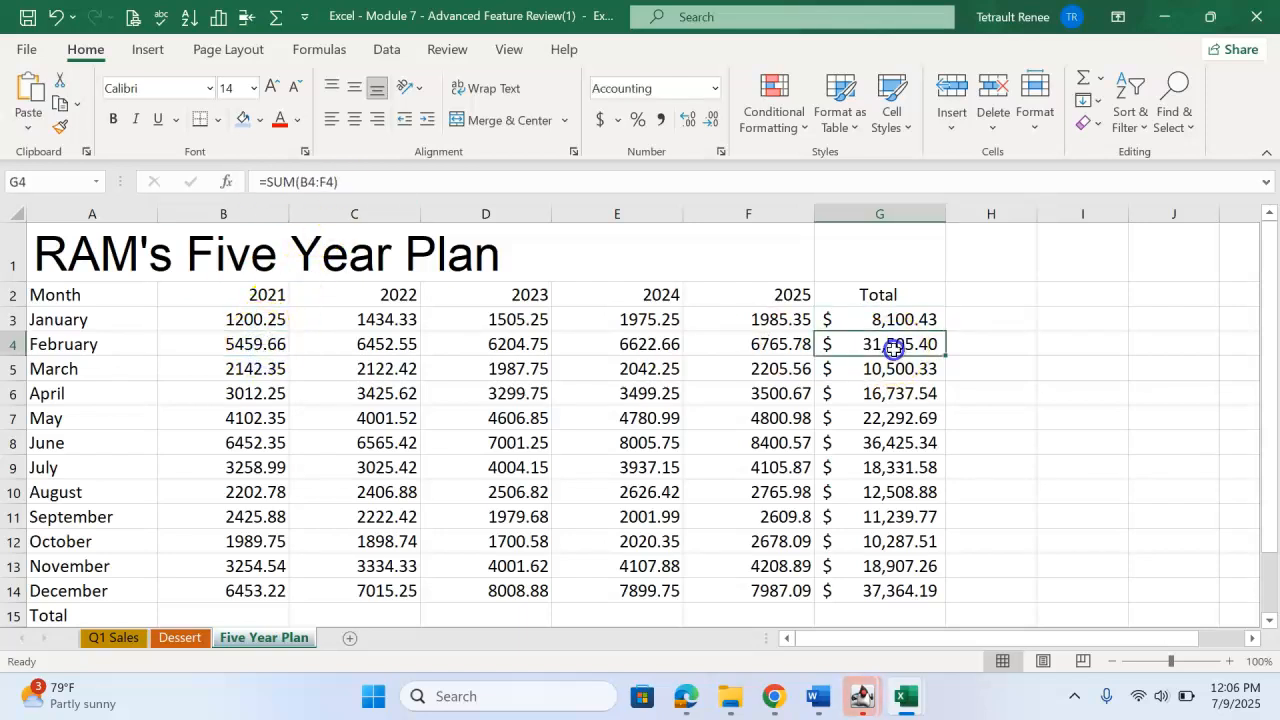
pyautogui.click(903, 368)
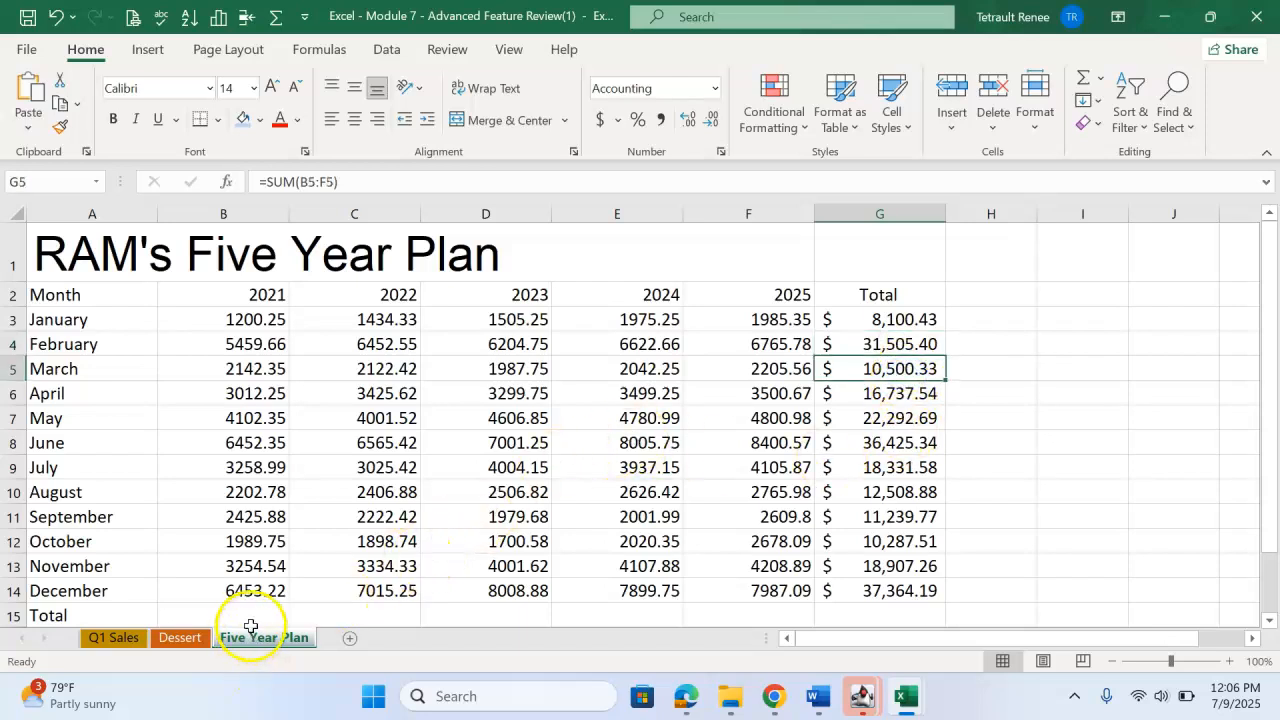
# Total the 2021 column in B15 with the formula =SUM(B3:B14).
pyautogui.scroll(-1, 263, 543)
pyautogui.click(260, 522)
pyautogui.scroll(1, 260, 520)
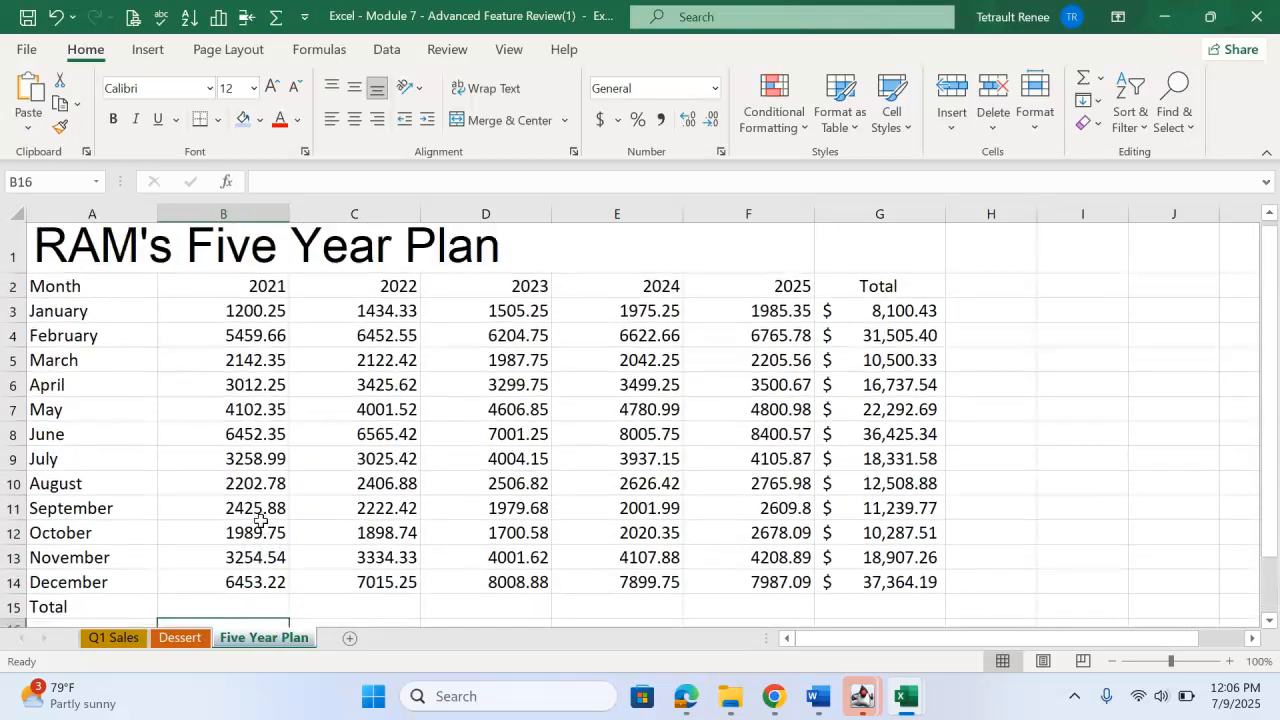
pyautogui.click(239, 607)
pyautogui.scroll(-1, 230, 410)
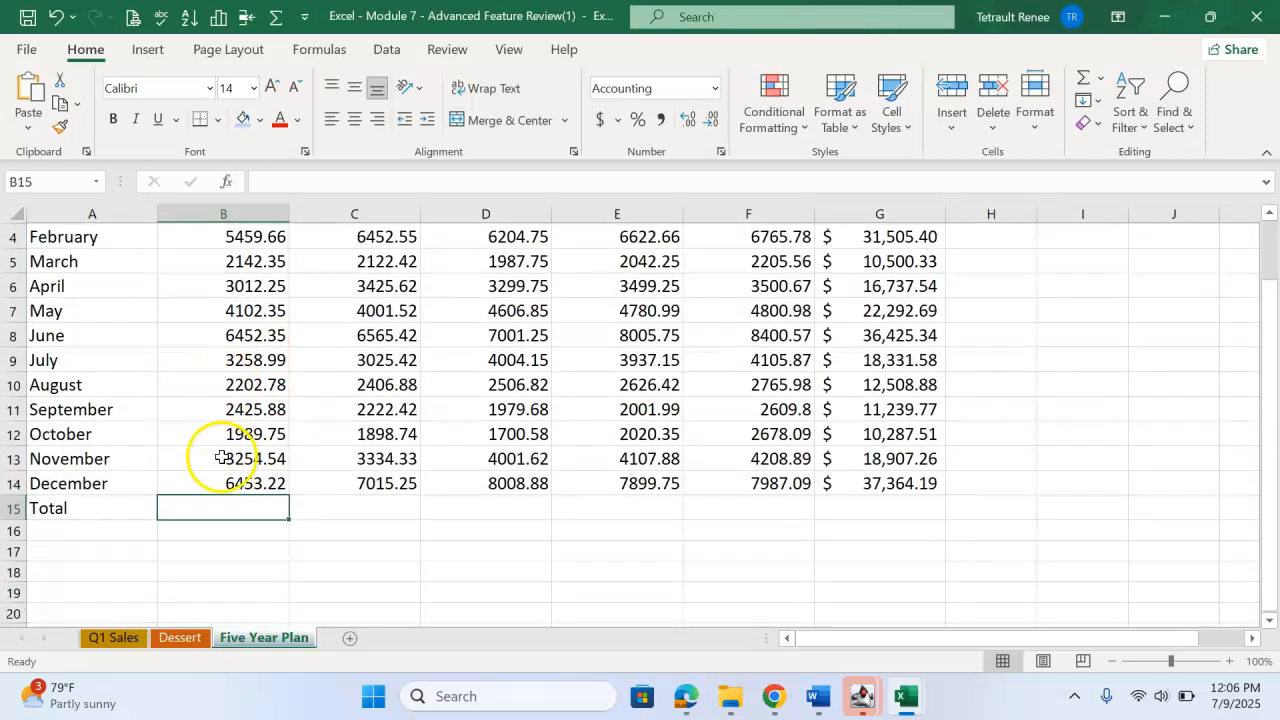
pyautogui.scroll(1, 640, 400)
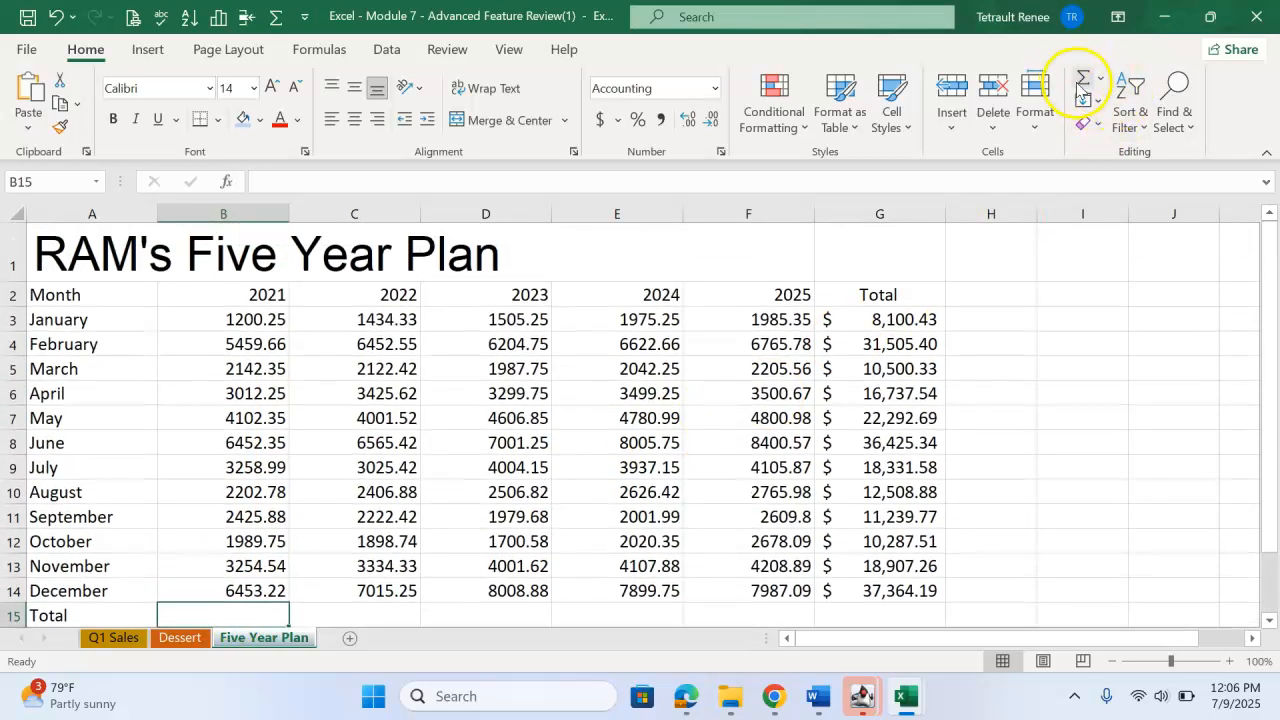
pyautogui.click(1080, 85)
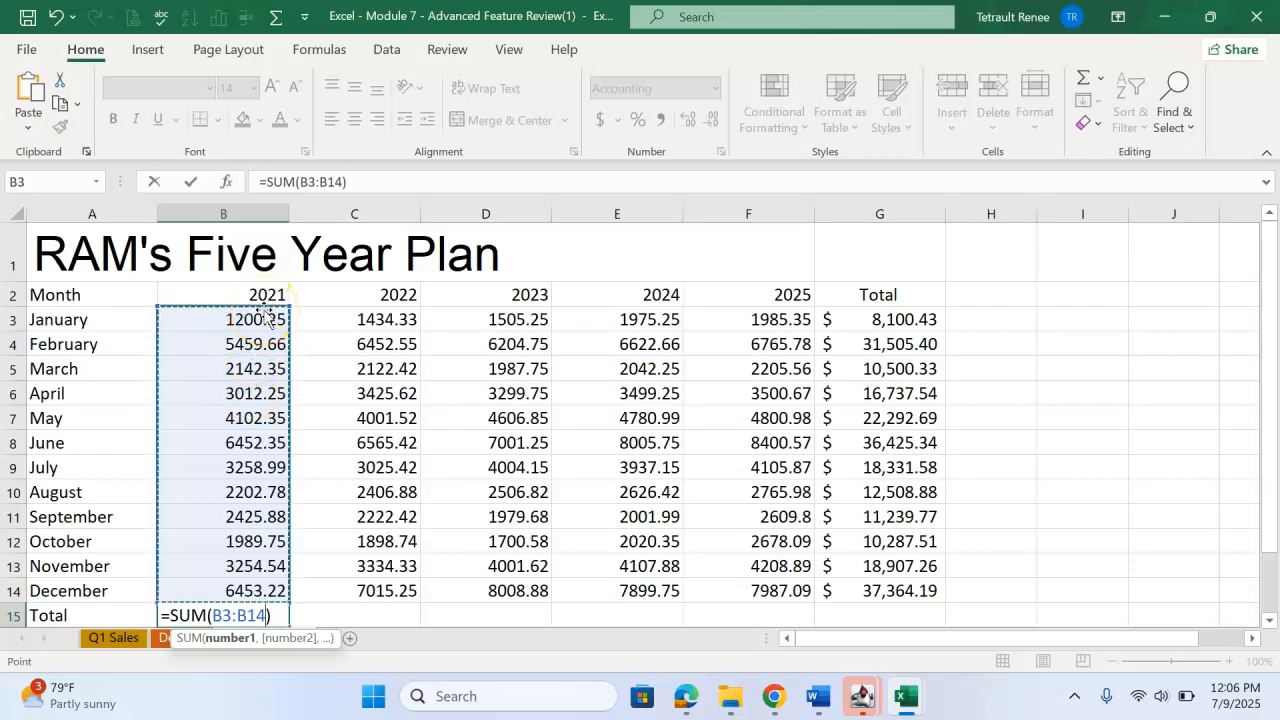
pyautogui.press('Return')
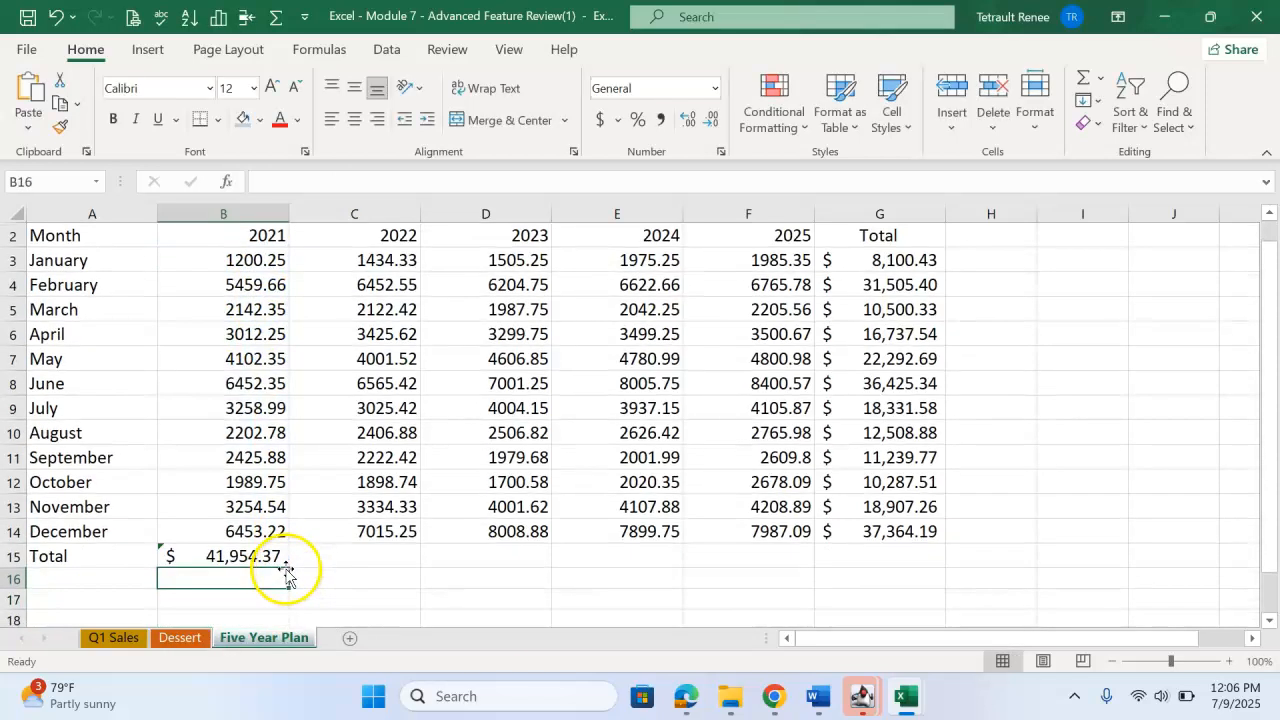
# Look over the error-checking options for the 2021 total in B15 and undo that total.
pyautogui.click(168, 554)
pyautogui.click(138, 557)
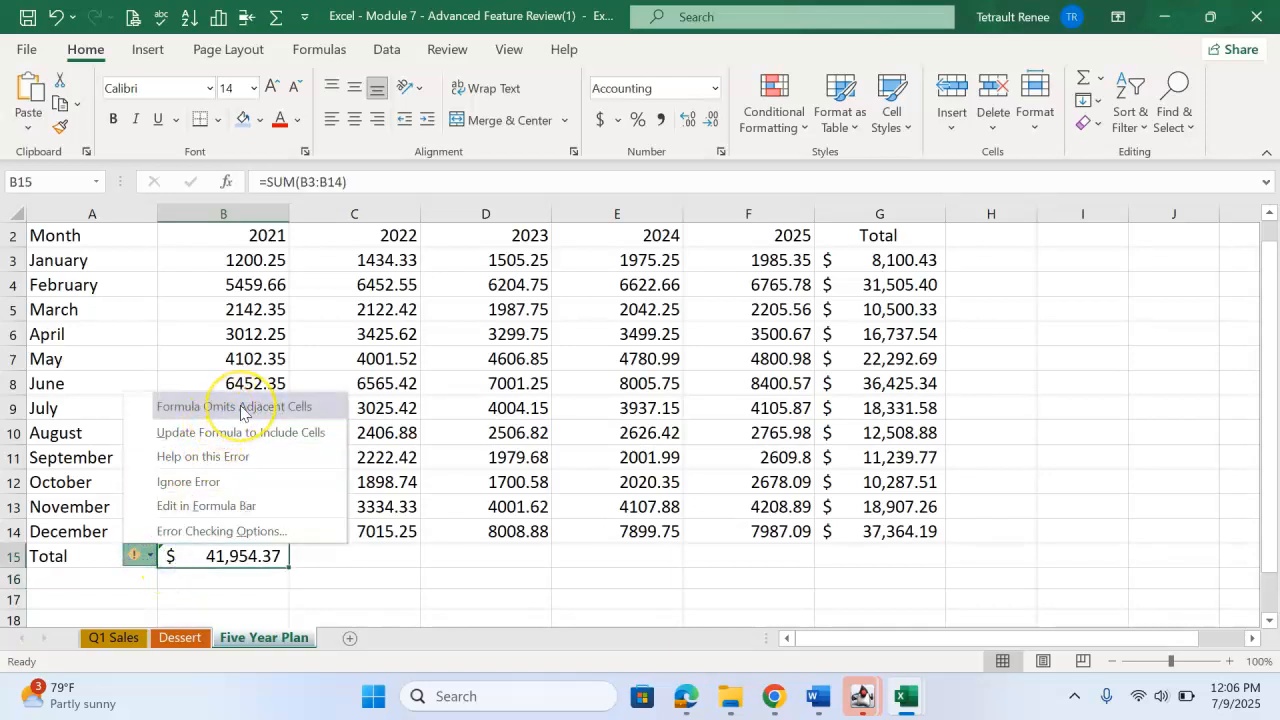
pyautogui.click(199, 459)
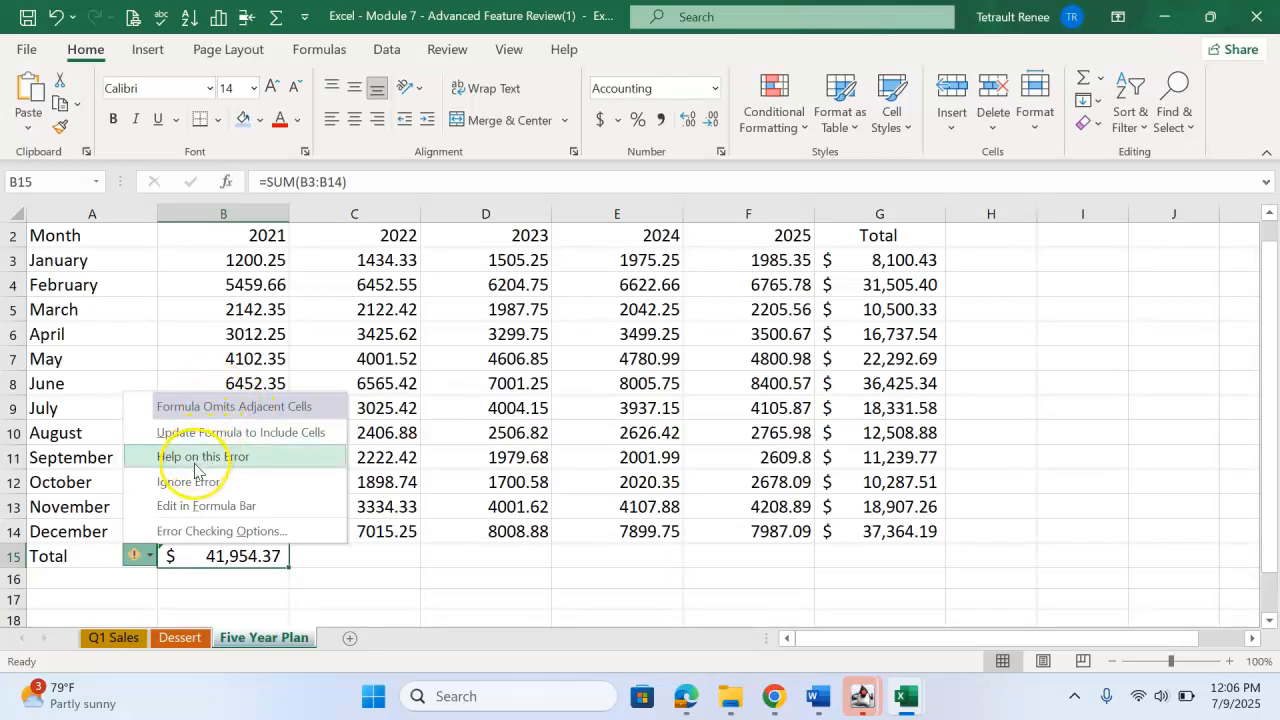
pyautogui.click(335, 567)
pyautogui.hotkey('ctrl', 'z')
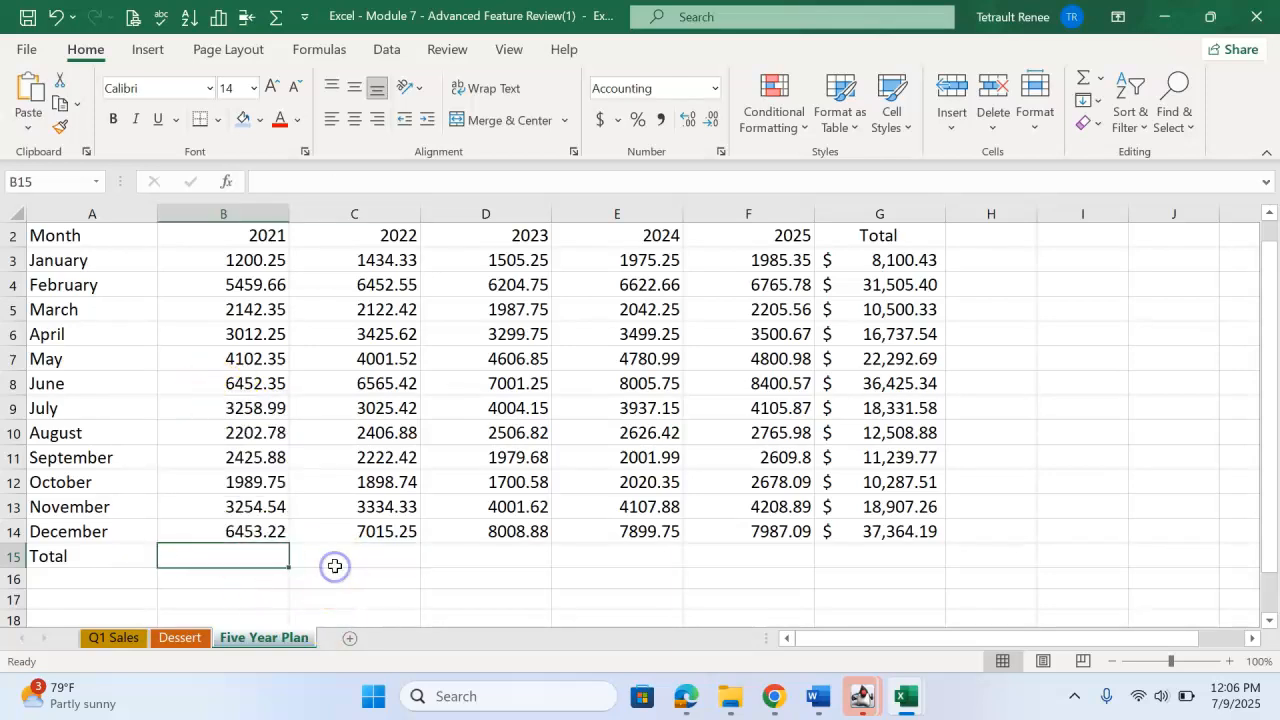
# Convert the year headings 2021 in B2 and 2022 in C2 to text by adding a leading apostrophe.
pyautogui.scroll(1, 330, 535)
pyautogui.click(262, 296)
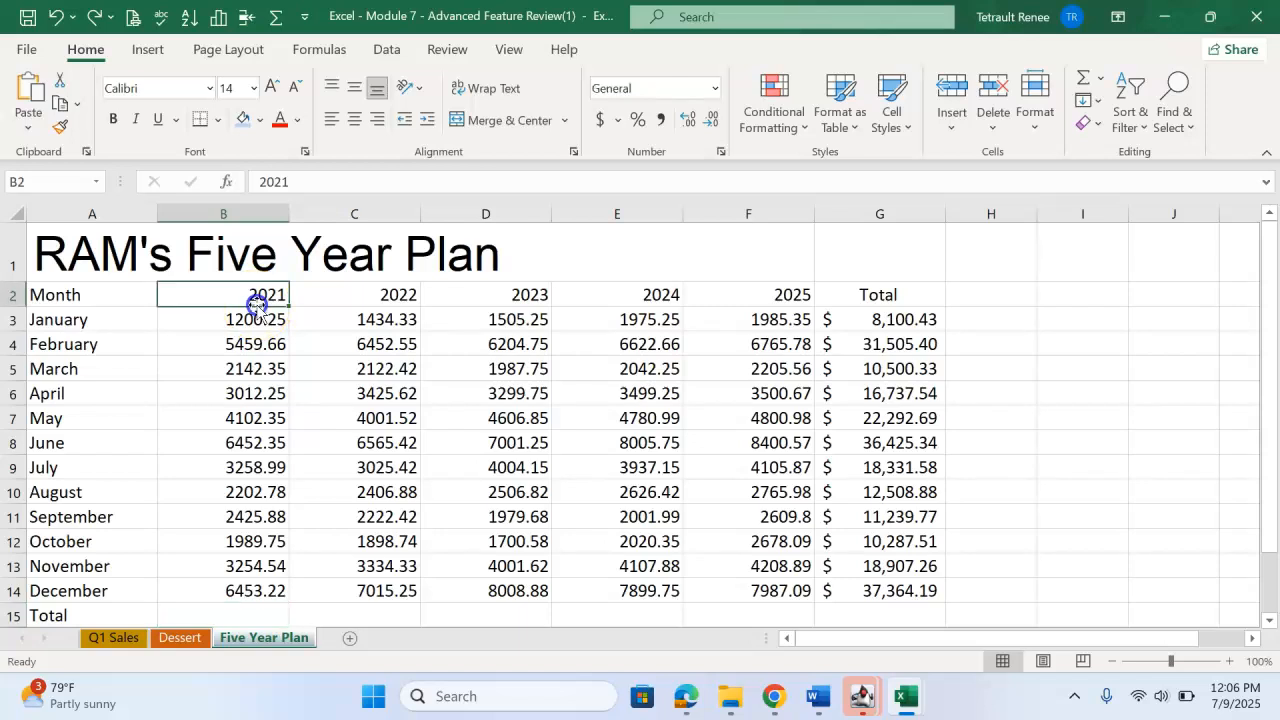
pyautogui.click(259, 182)
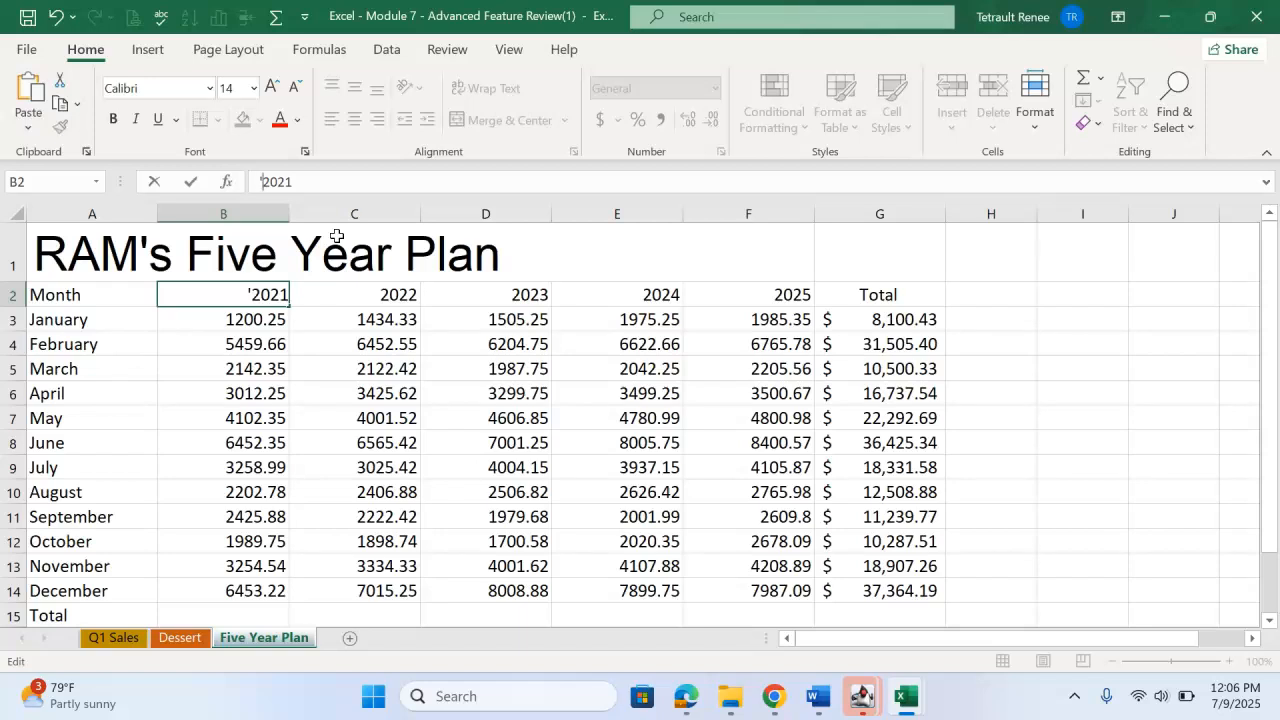
pyautogui.press('Return')
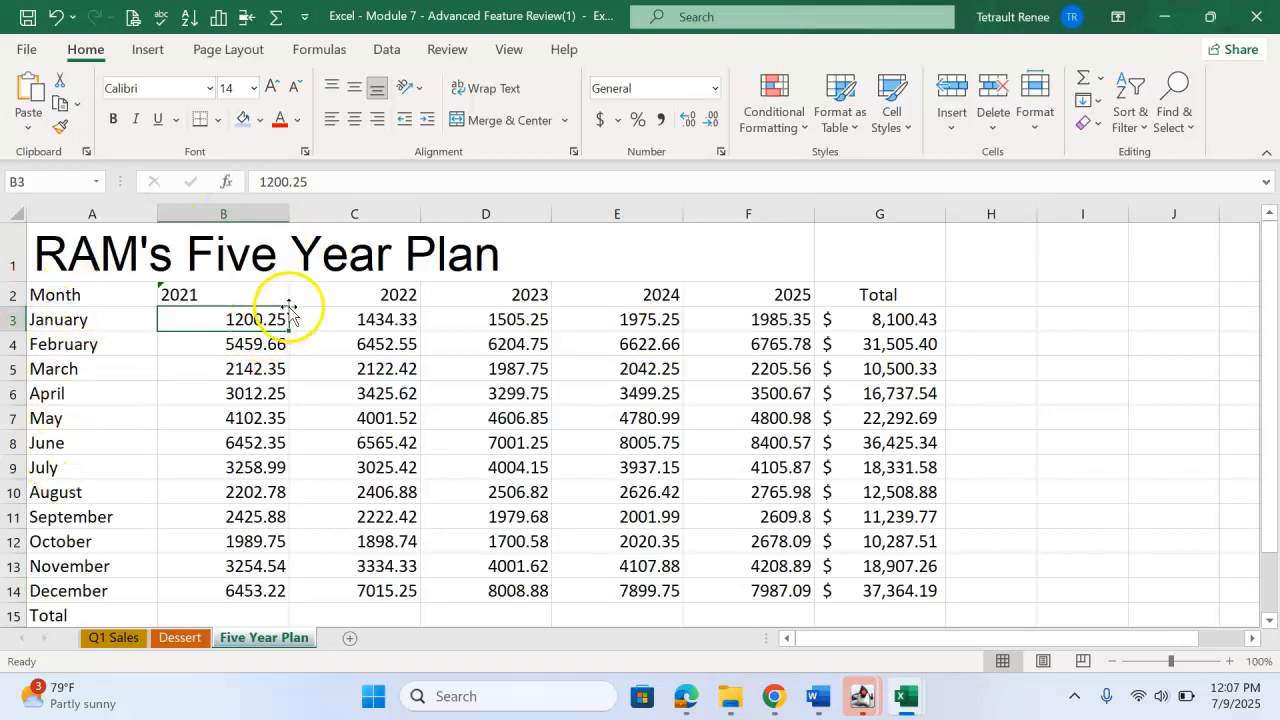
pyautogui.click(324, 294)
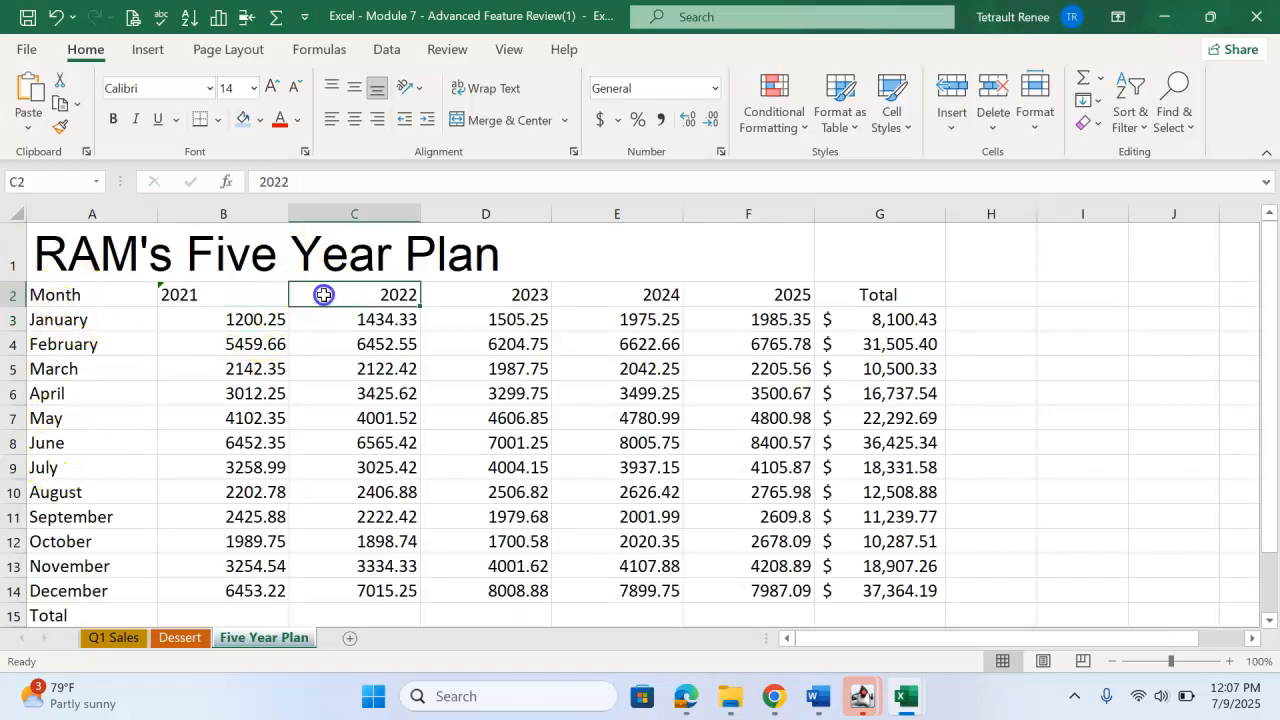
pyautogui.click(263, 185)
pyautogui.write("'")
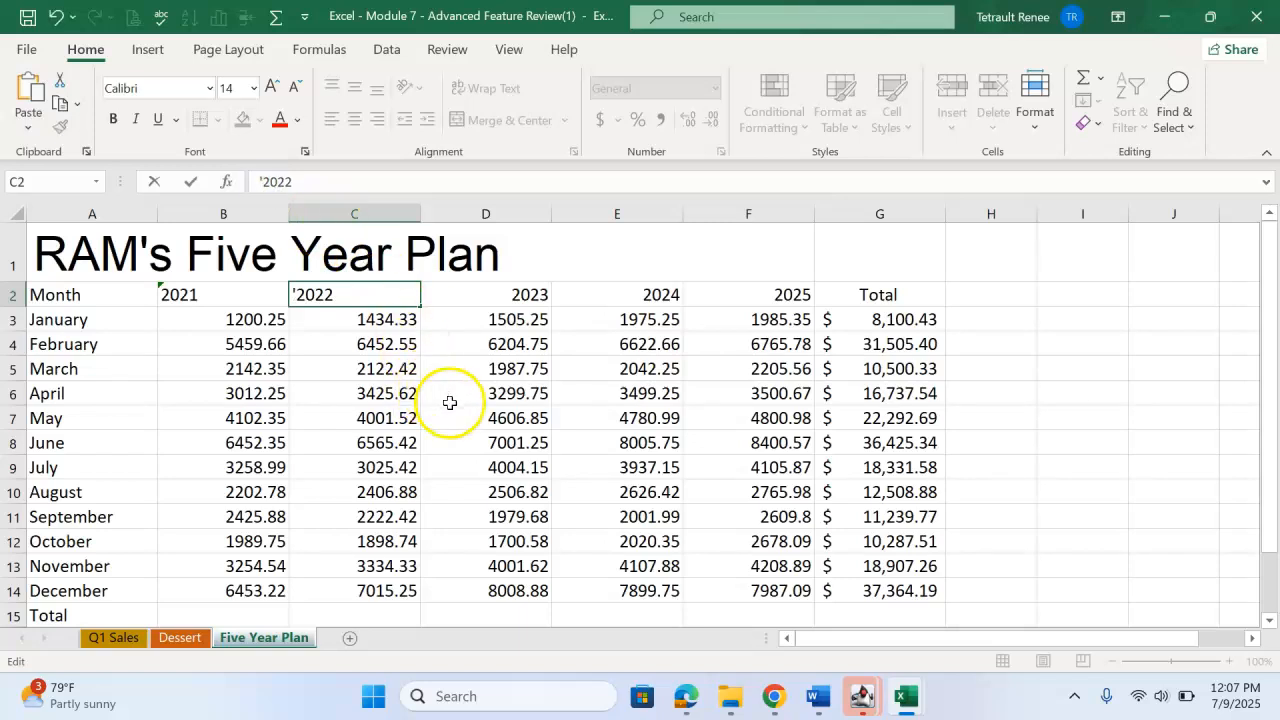
pyautogui.press('Tab')
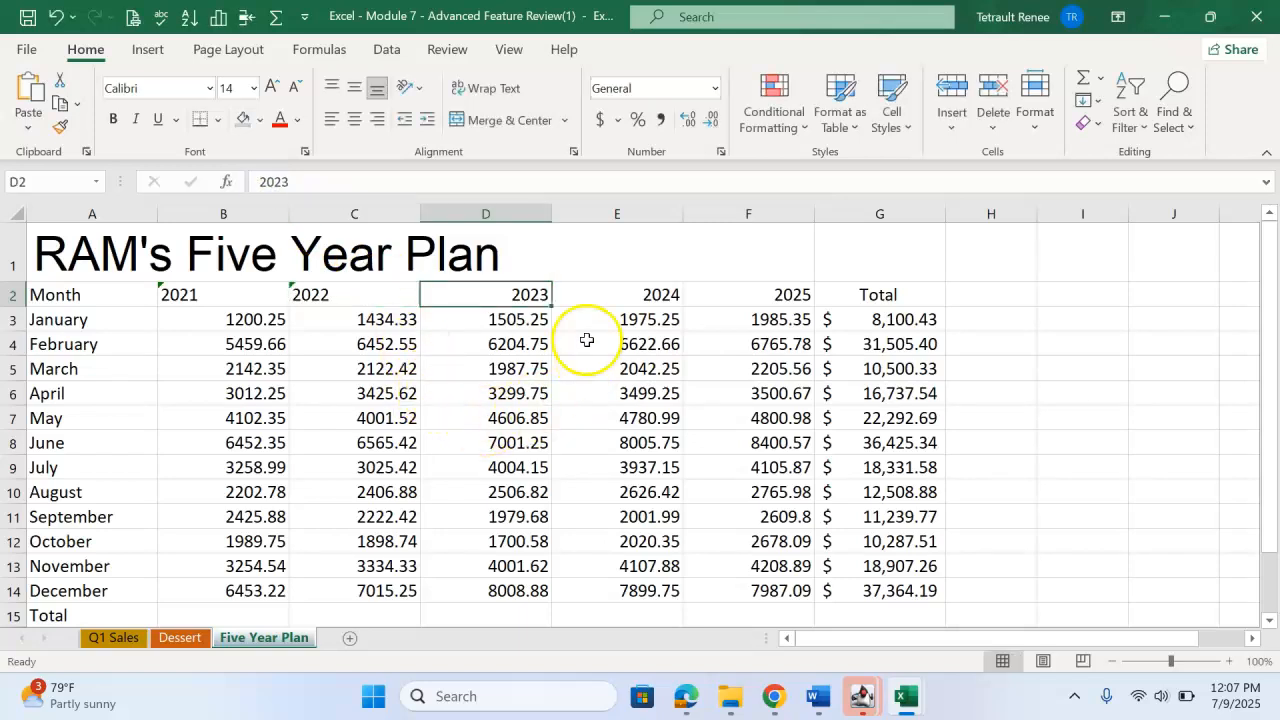
# Convert the year headings 2023 in D2, 2024 in E2 and 2025 in F2 to text by adding a leading apostrophe.
pyautogui.doubleClick(493, 292)
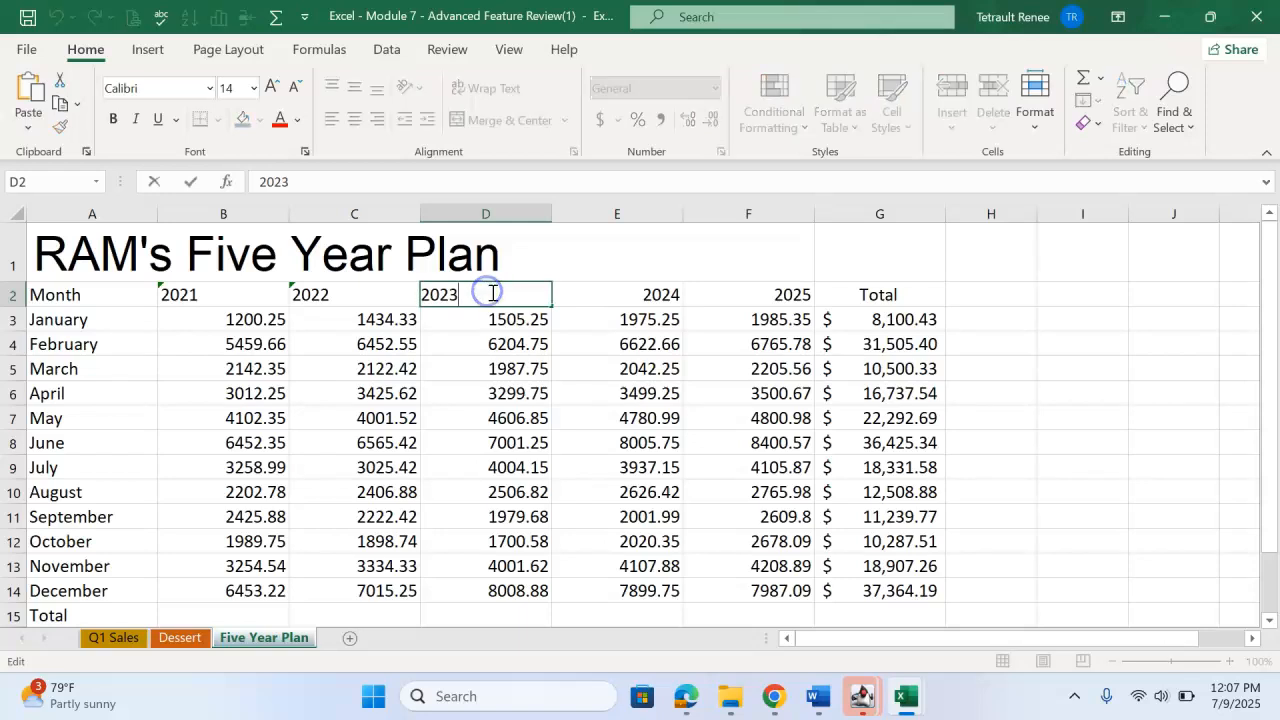
pyautogui.press('Escape')
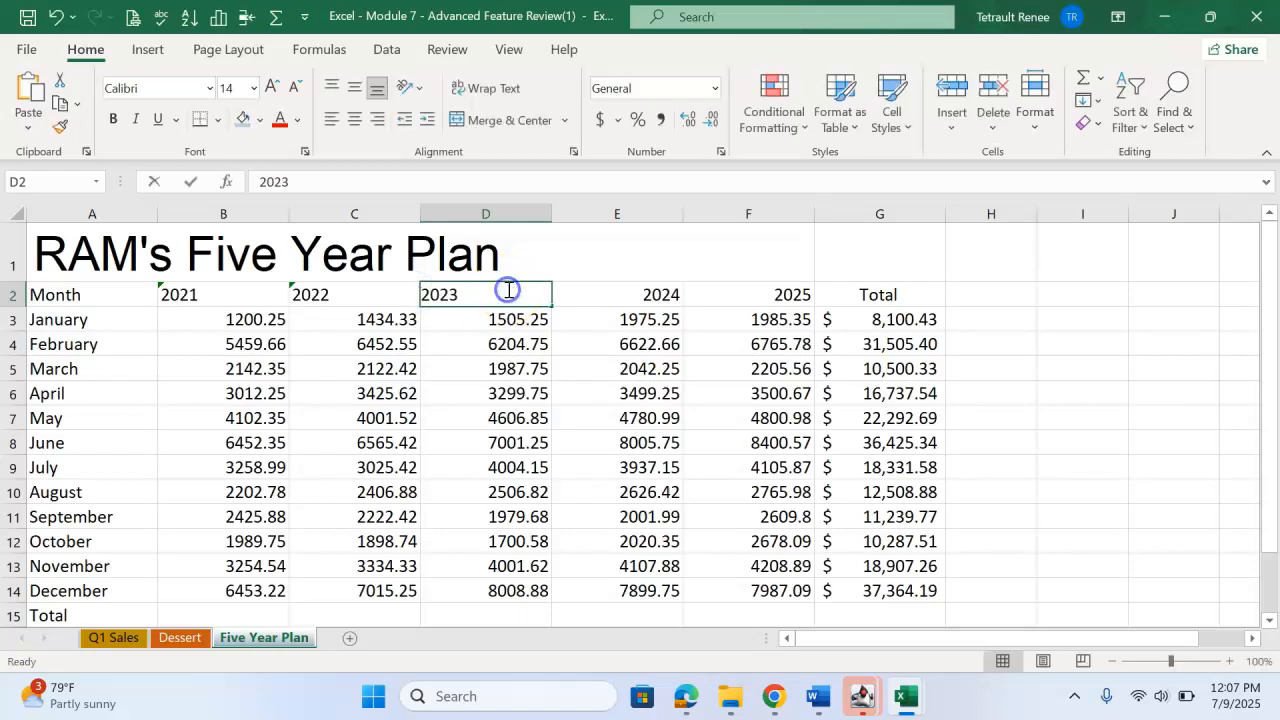
pyautogui.doubleClick(508, 290)
pyautogui.write("'")
pyautogui.click(618, 300)
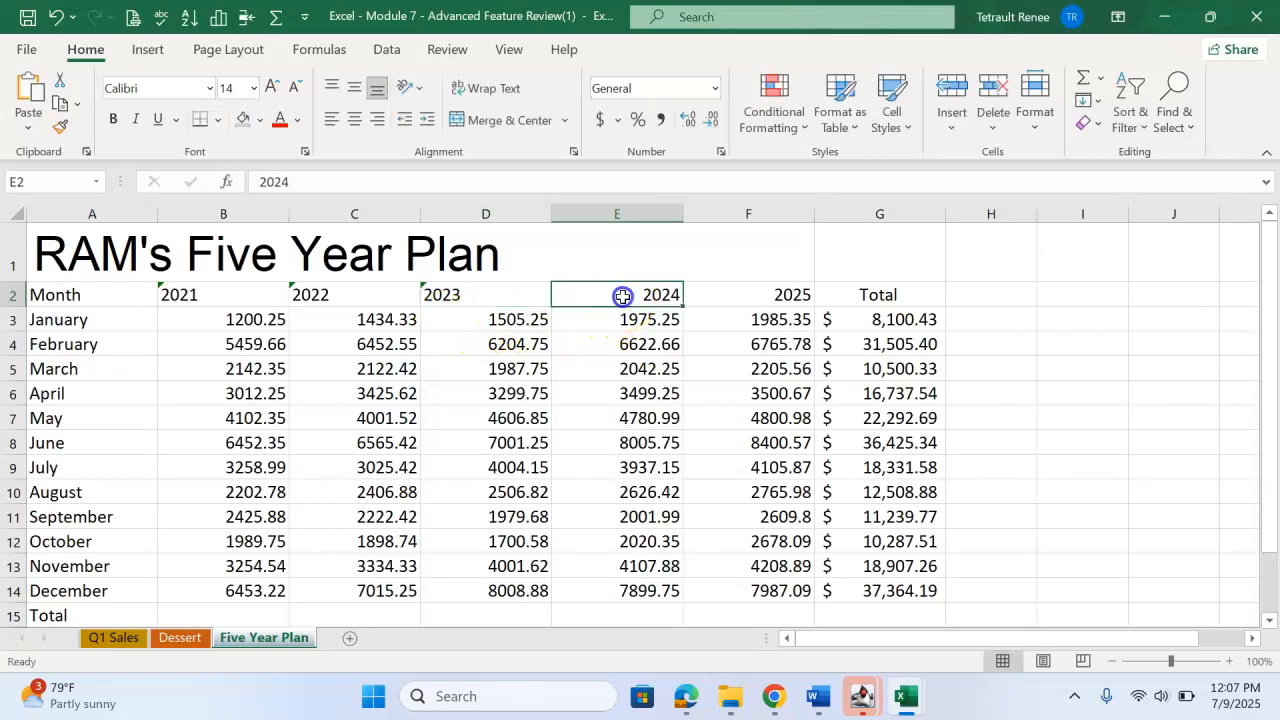
pyautogui.click(258, 181)
pyautogui.write("'")
pyautogui.press('Tab')
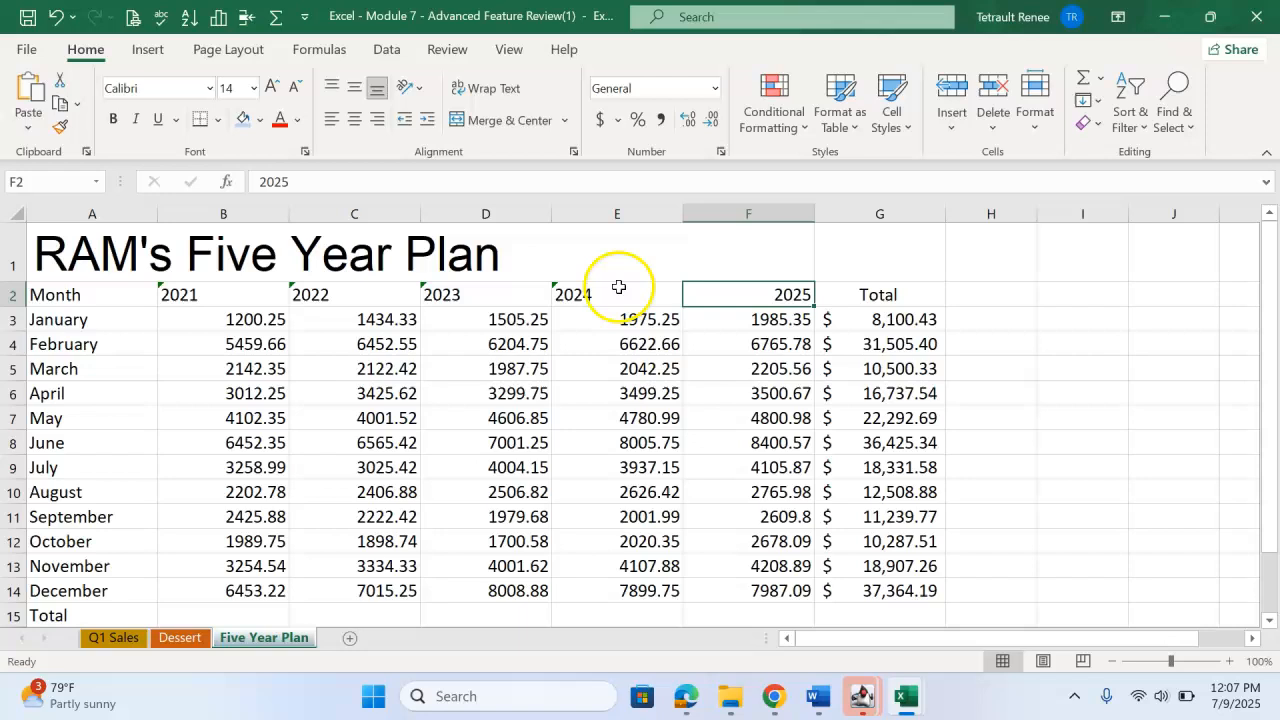
pyautogui.click(260, 185)
pyautogui.write("'")
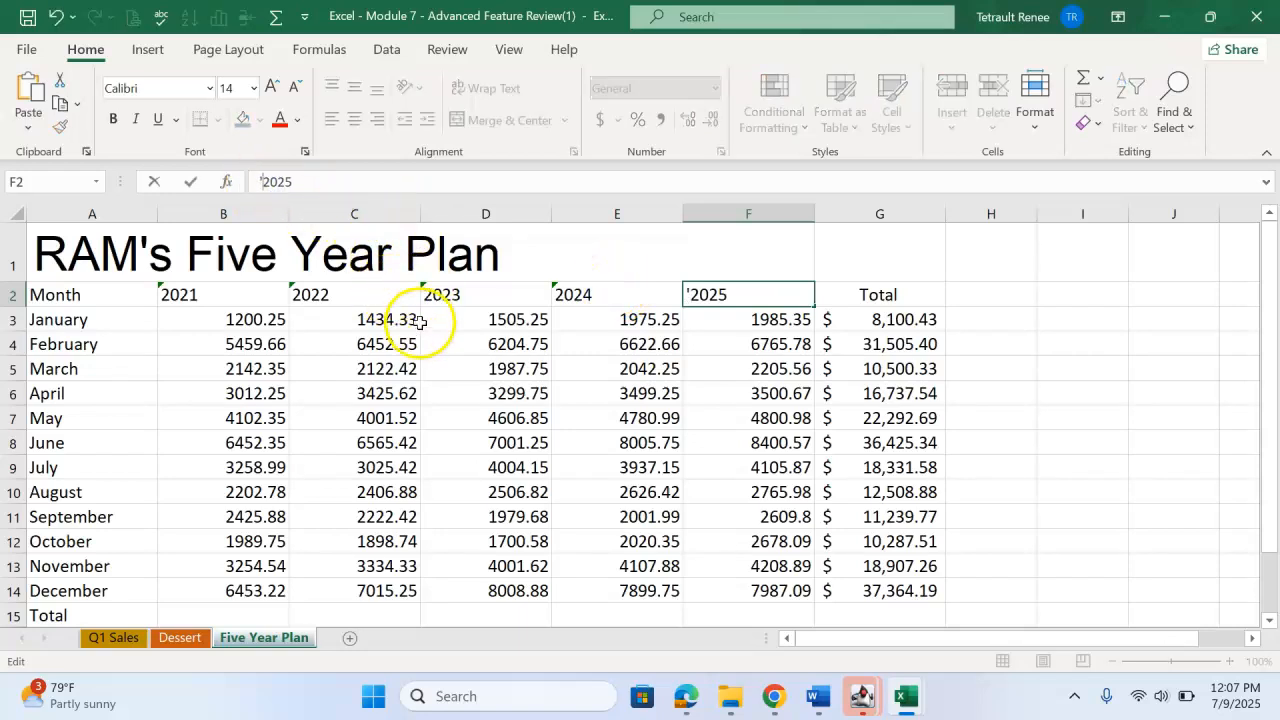
pyautogui.click(405, 326)
# Ignore the Number Stored as Text error on each of the year headings in B2:F2.
pyautogui.click(169, 294)
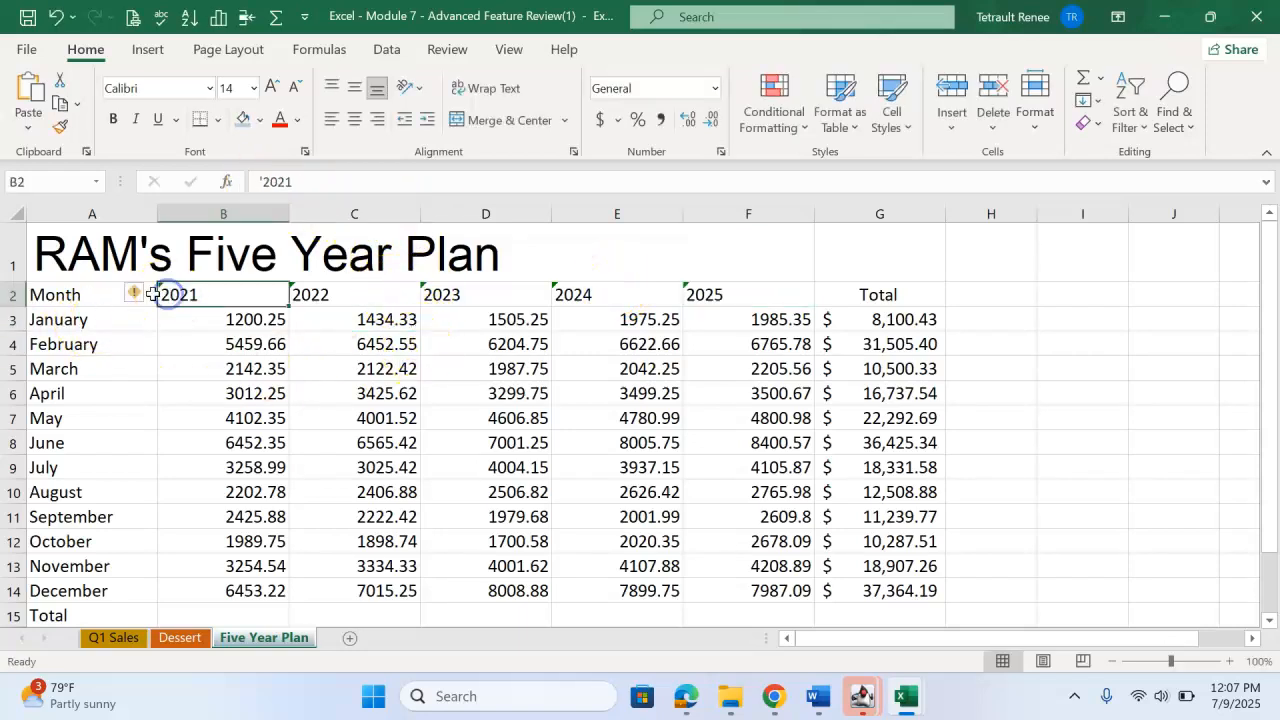
pyautogui.click(134, 293)
pyautogui.click(188, 395)
pyautogui.click(335, 292)
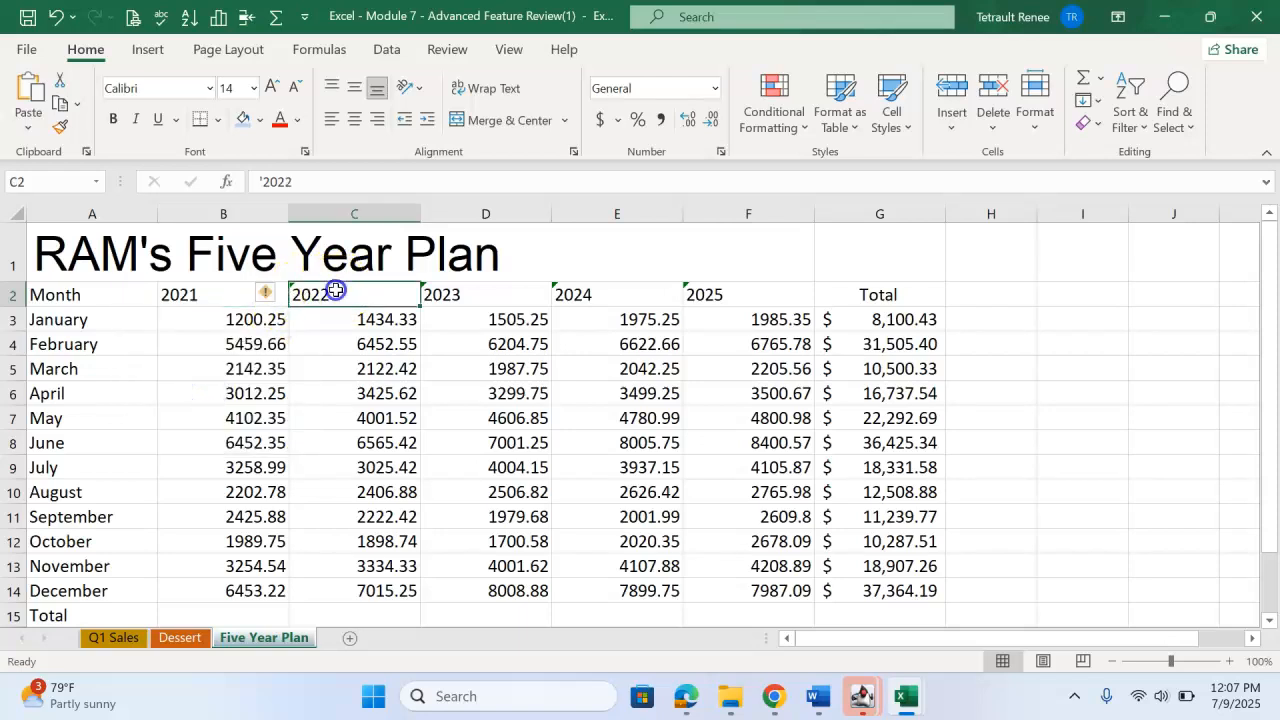
pyautogui.click(267, 294)
pyautogui.click(330, 395)
pyautogui.click(440, 288)
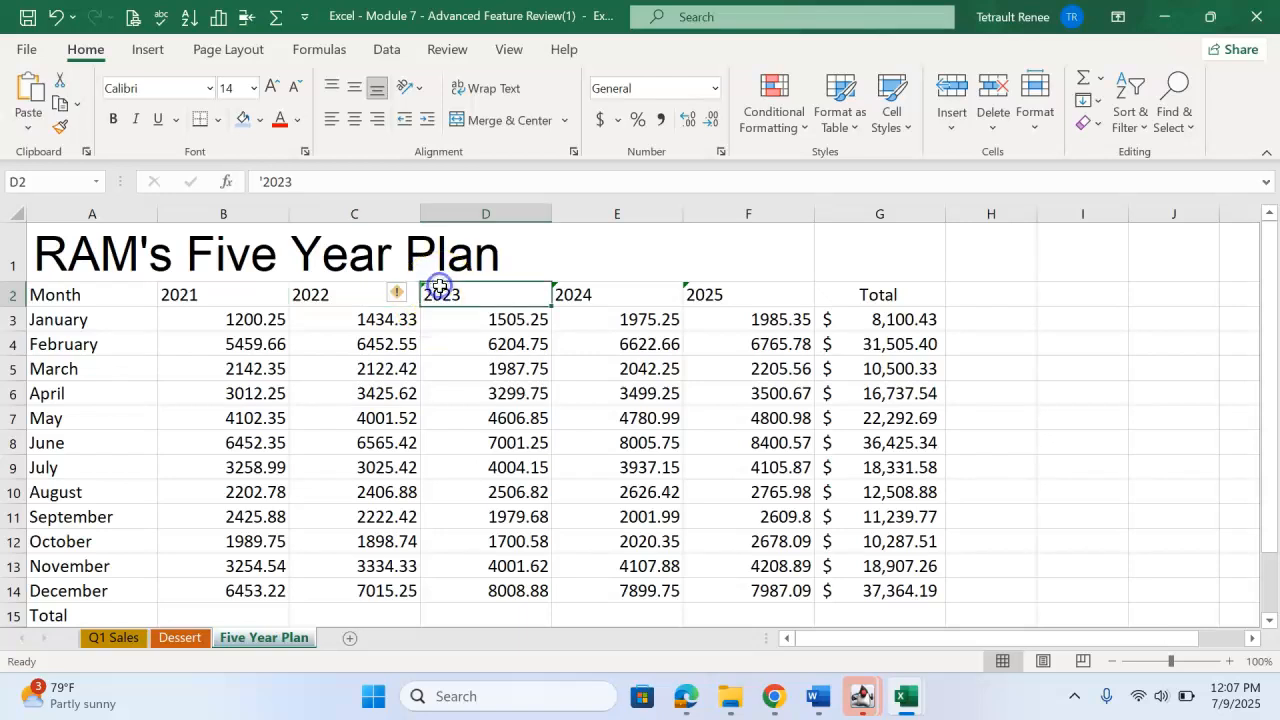
pyautogui.click(405, 296)
pyautogui.click(457, 396)
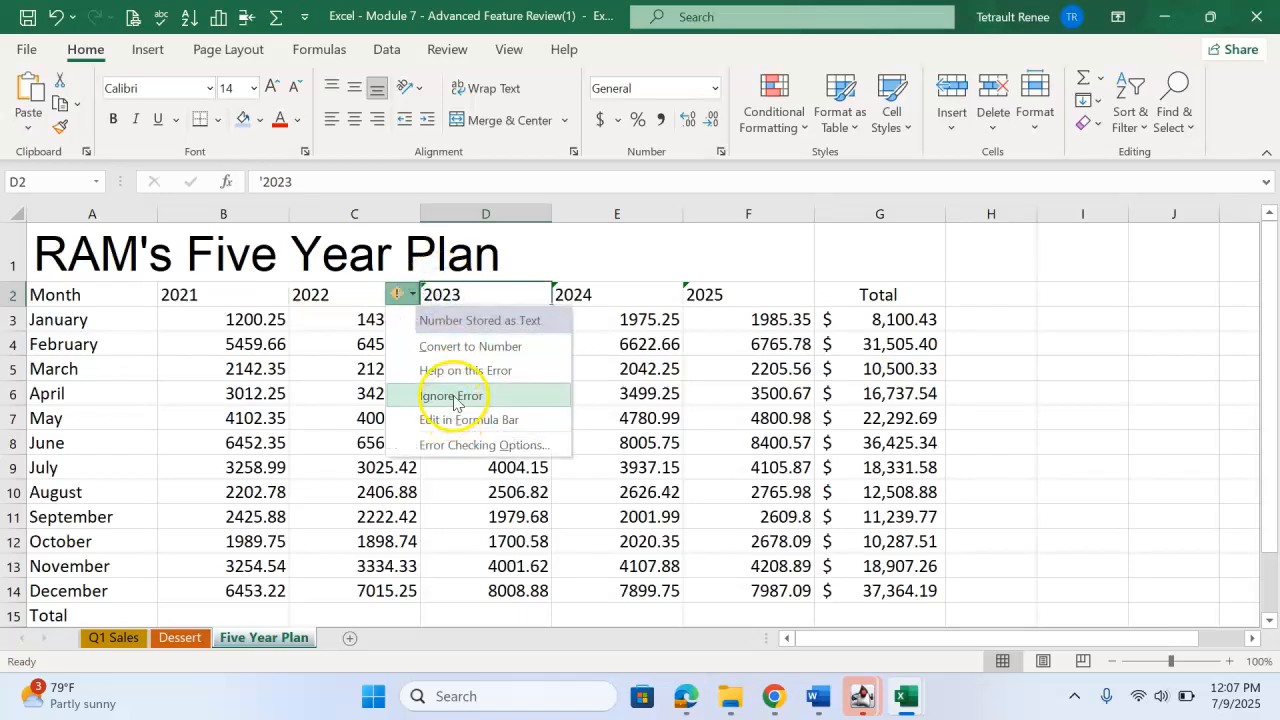
pyautogui.click(570, 303)
pyautogui.click(530, 293)
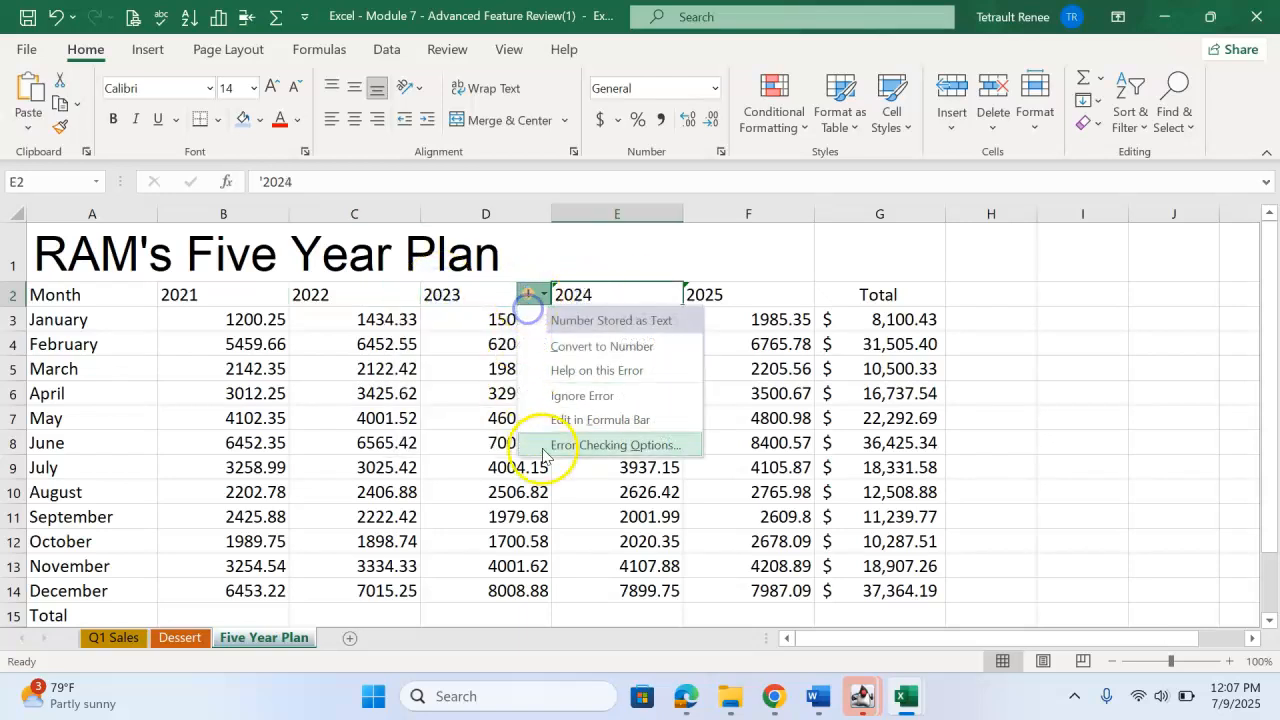
pyautogui.click(582, 396)
pyautogui.click(735, 294)
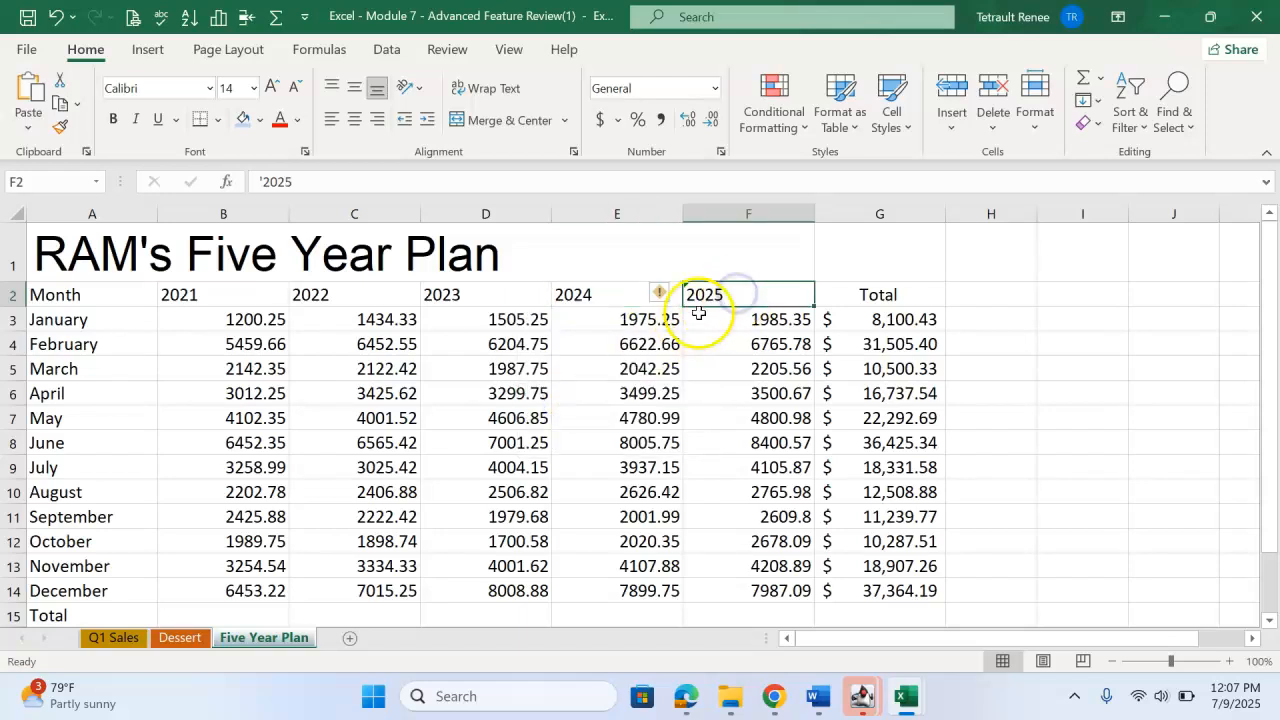
pyautogui.click(660, 296)
pyautogui.click(690, 394)
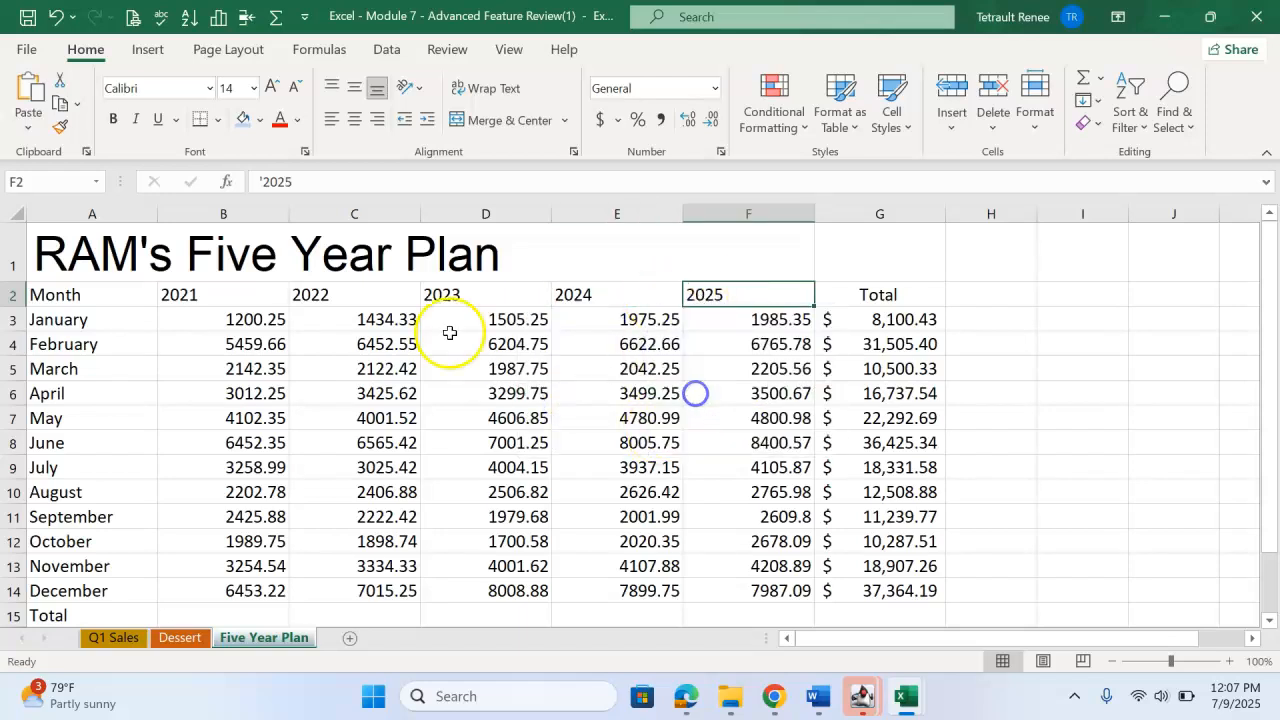
# Center and bold the column headings in A2:G2.
pyautogui.moveTo(86, 294); pyautogui.dragTo(847, 284)
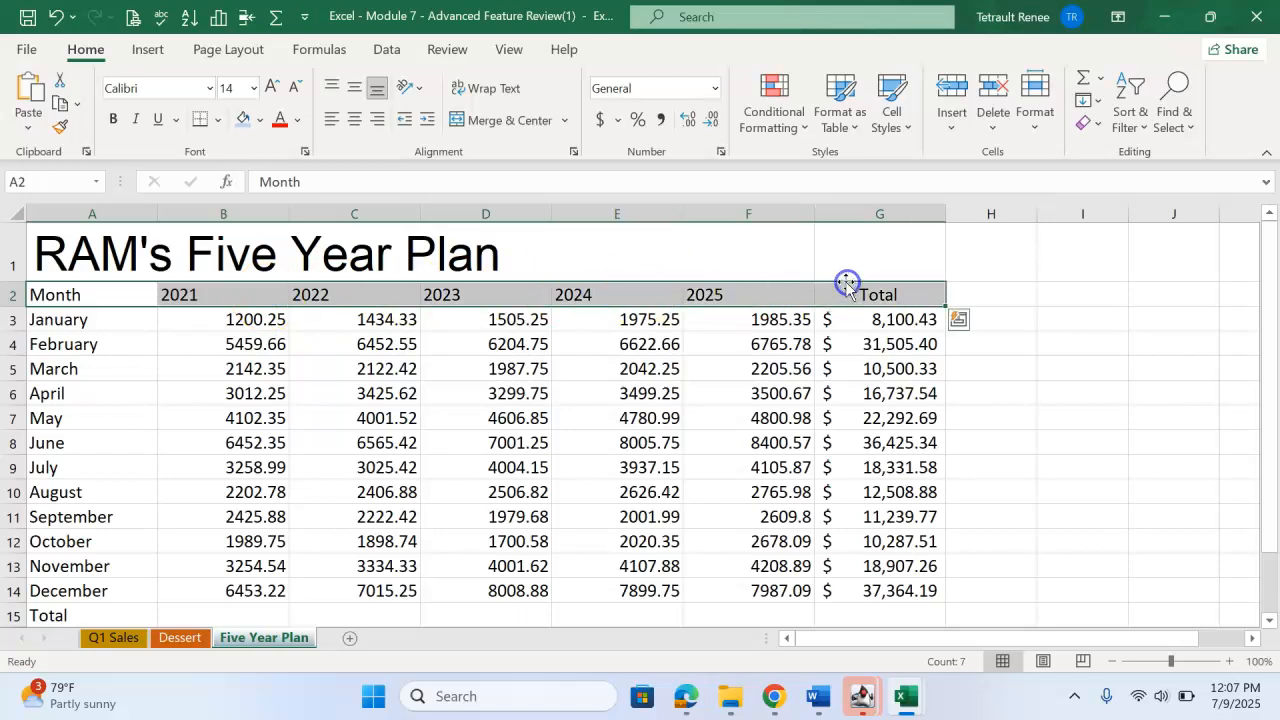
pyautogui.click(353, 120)
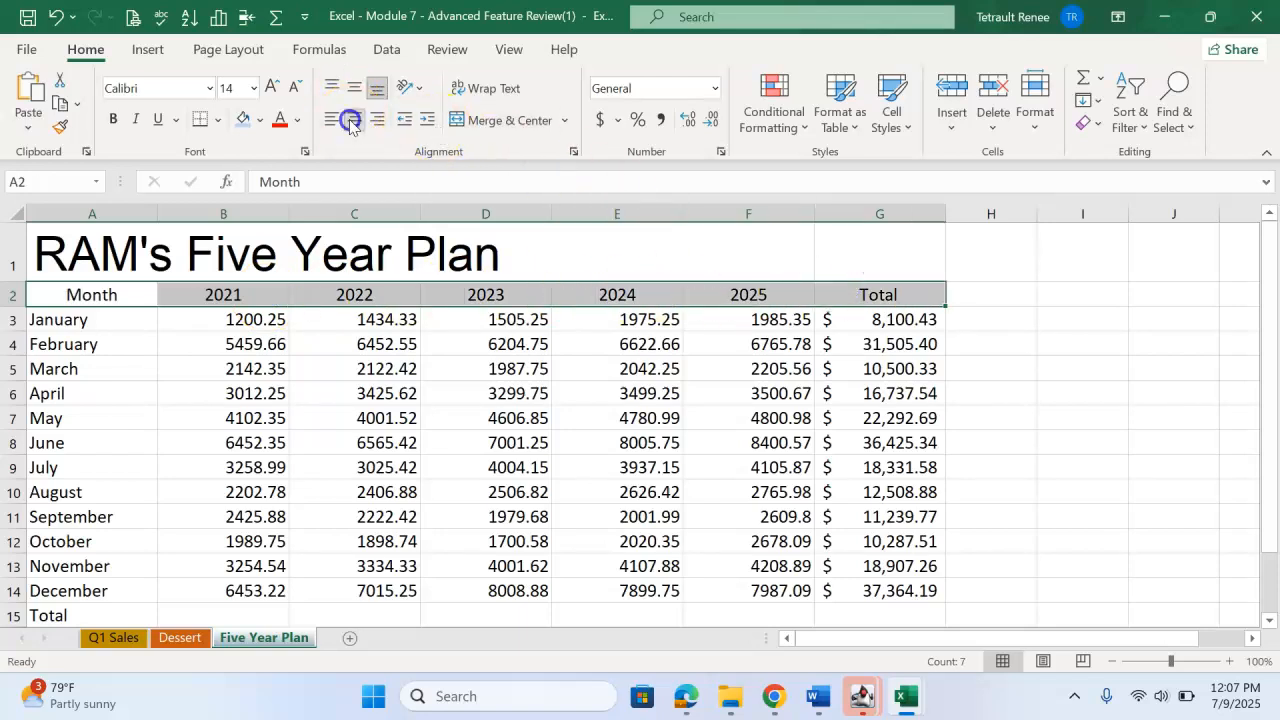
pyautogui.click(113, 119)
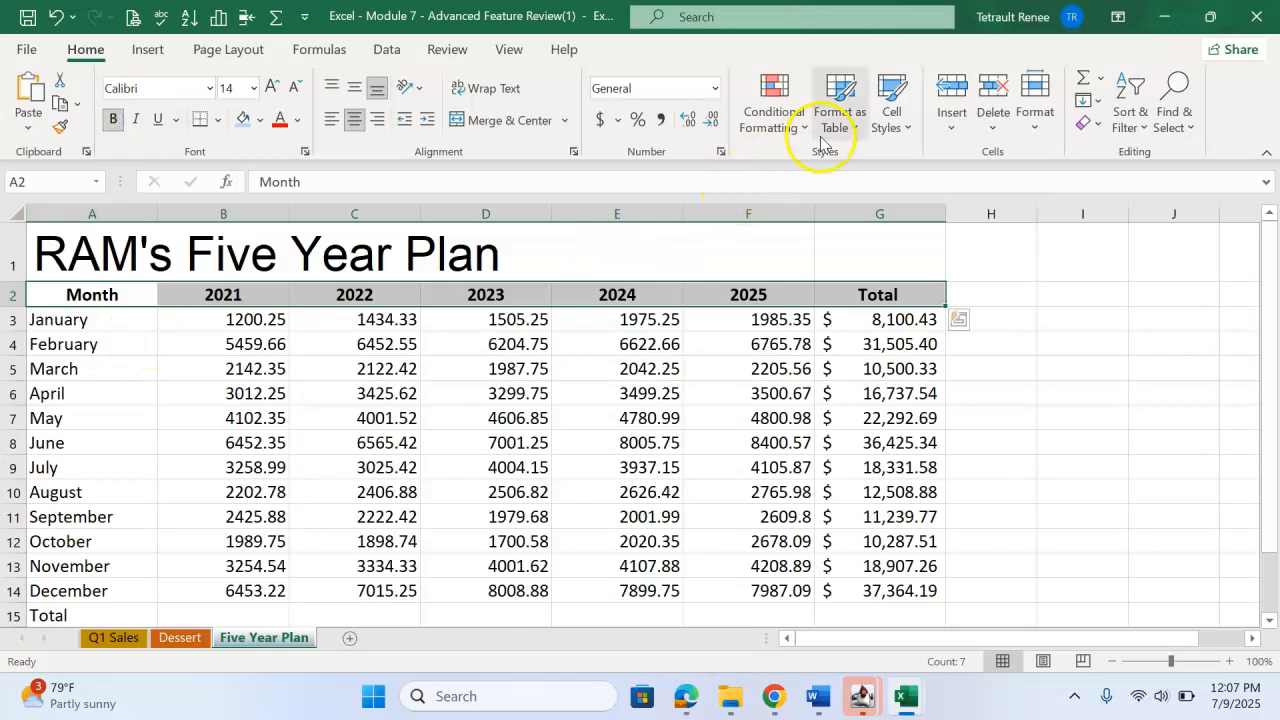
# Apply the Accent4 themed cell style to the column headings in A2:G2.
pyautogui.click(891, 108)
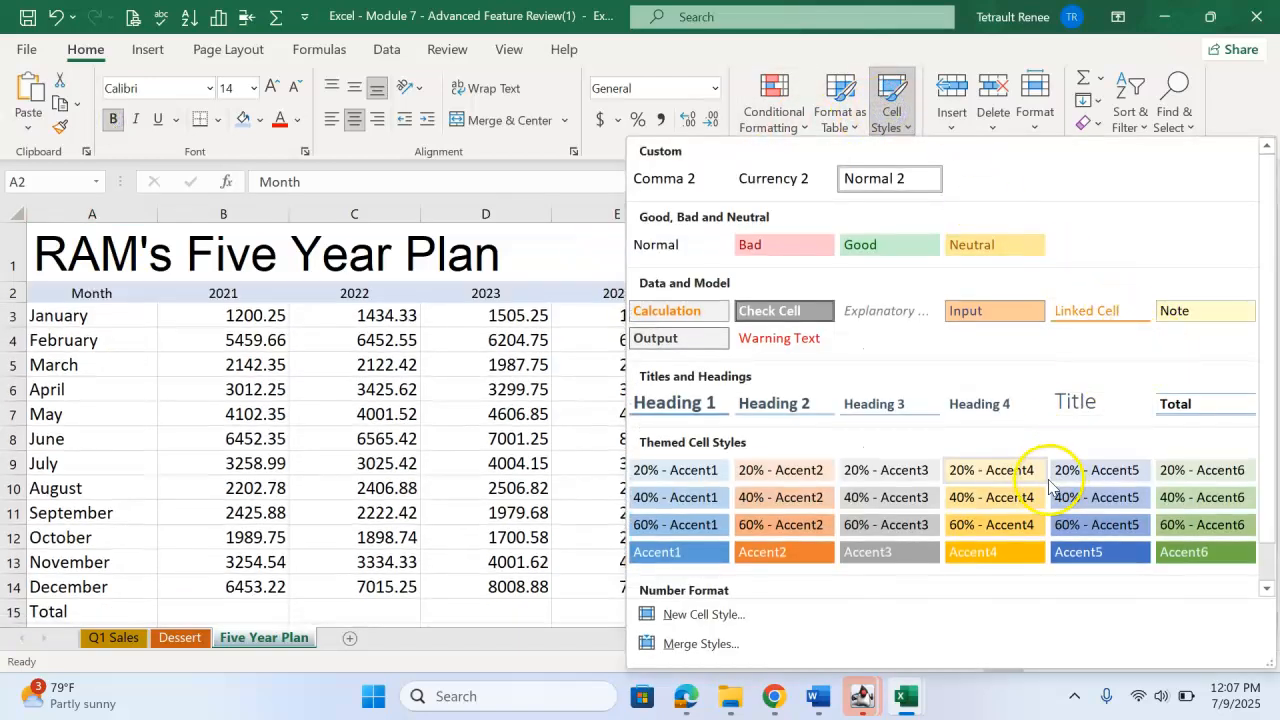
pyautogui.click(990, 548)
pyautogui.click(186, 398)
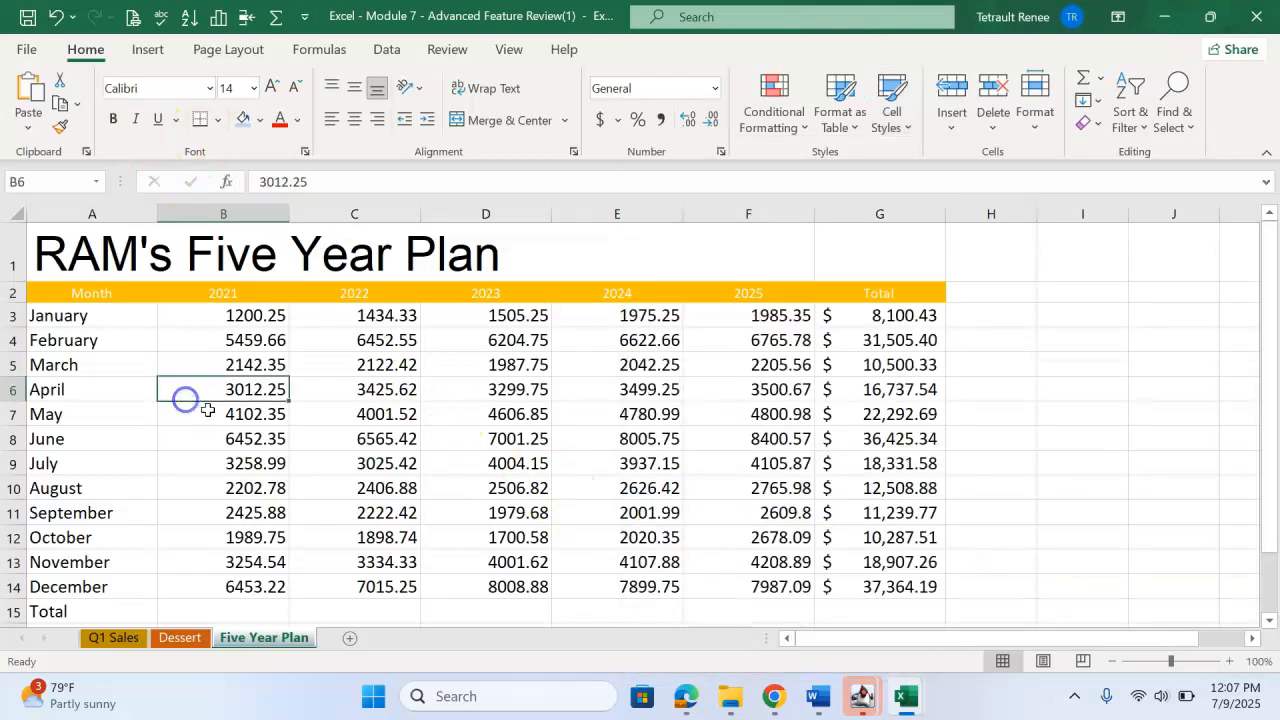
# Total the 2021 column in B15 using AutoSum with the formula =SUM(B3:B14).
pyautogui.scroll(-2, 263, 591)
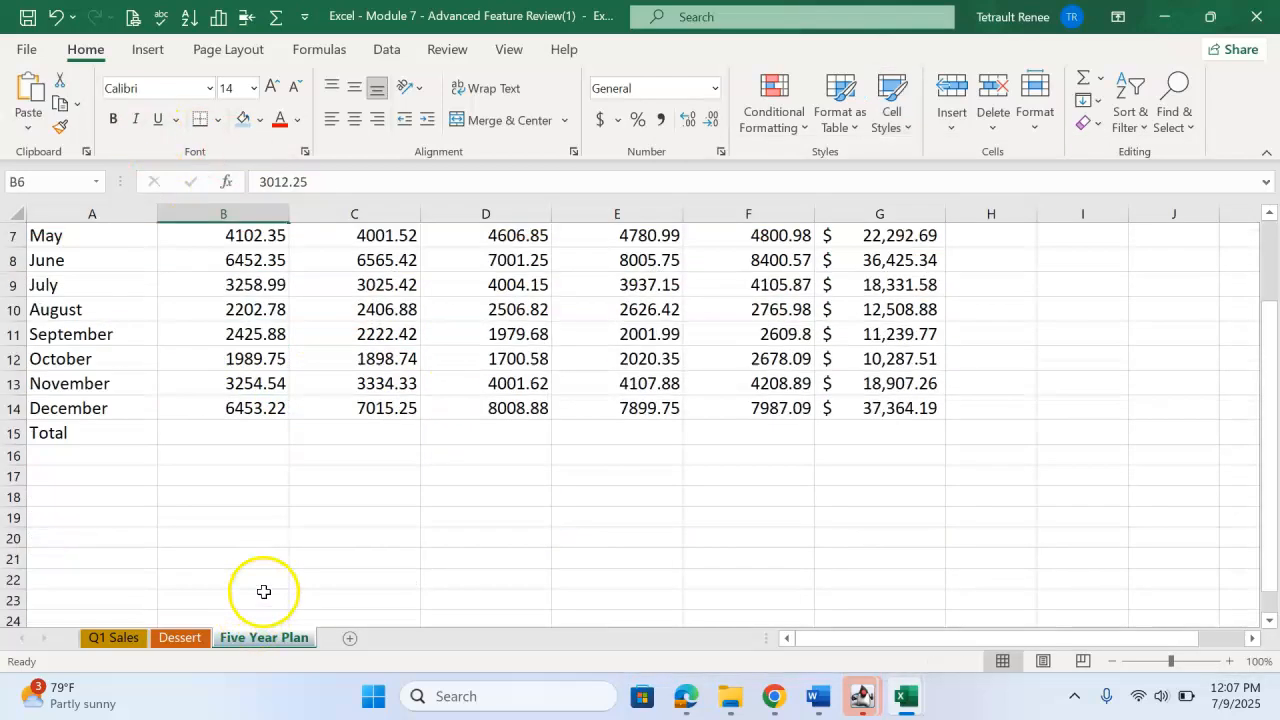
pyautogui.click(260, 436)
pyautogui.scroll(1, 600, 560)
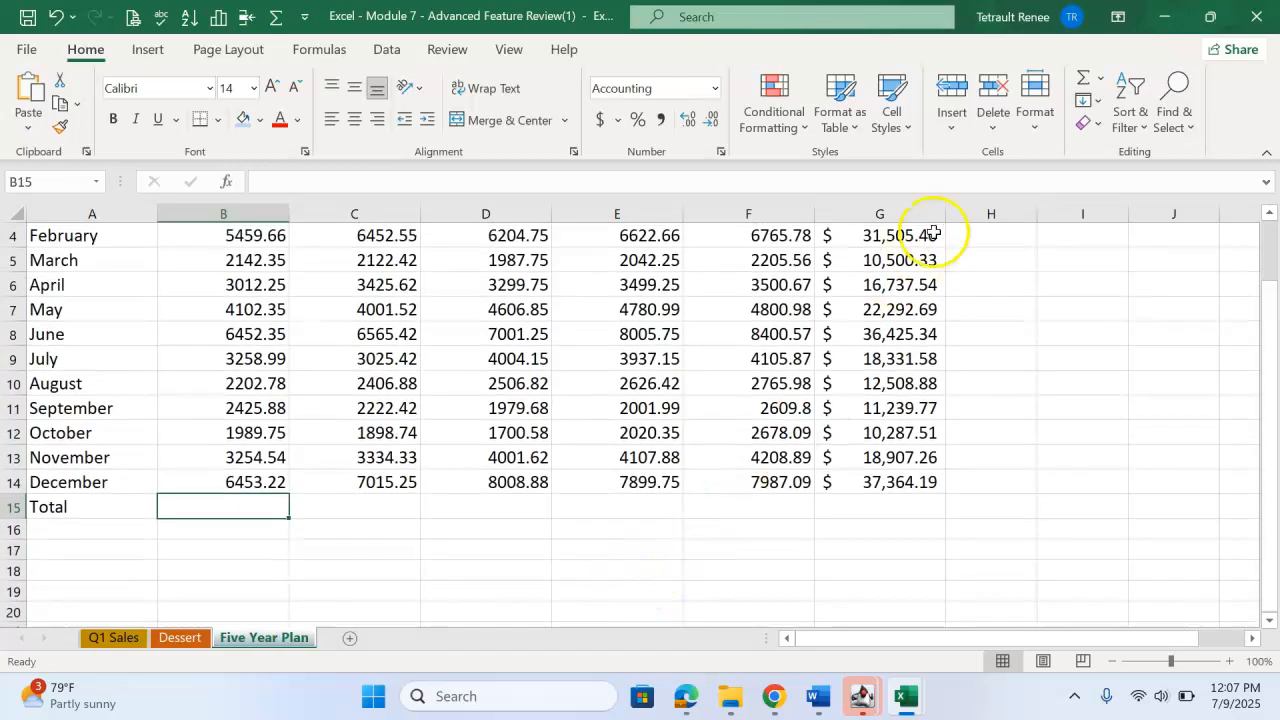
pyautogui.click(1082, 85)
pyautogui.scroll(1, 258, 294)
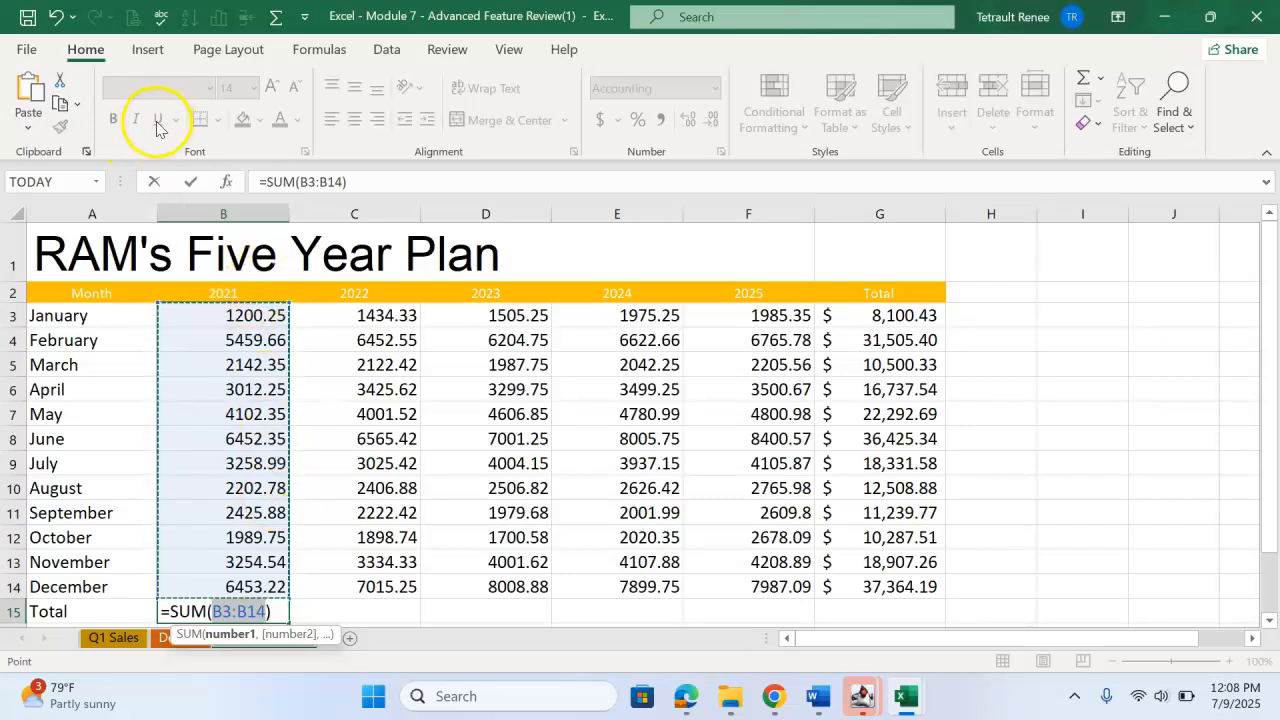
pyautogui.click(191, 181)
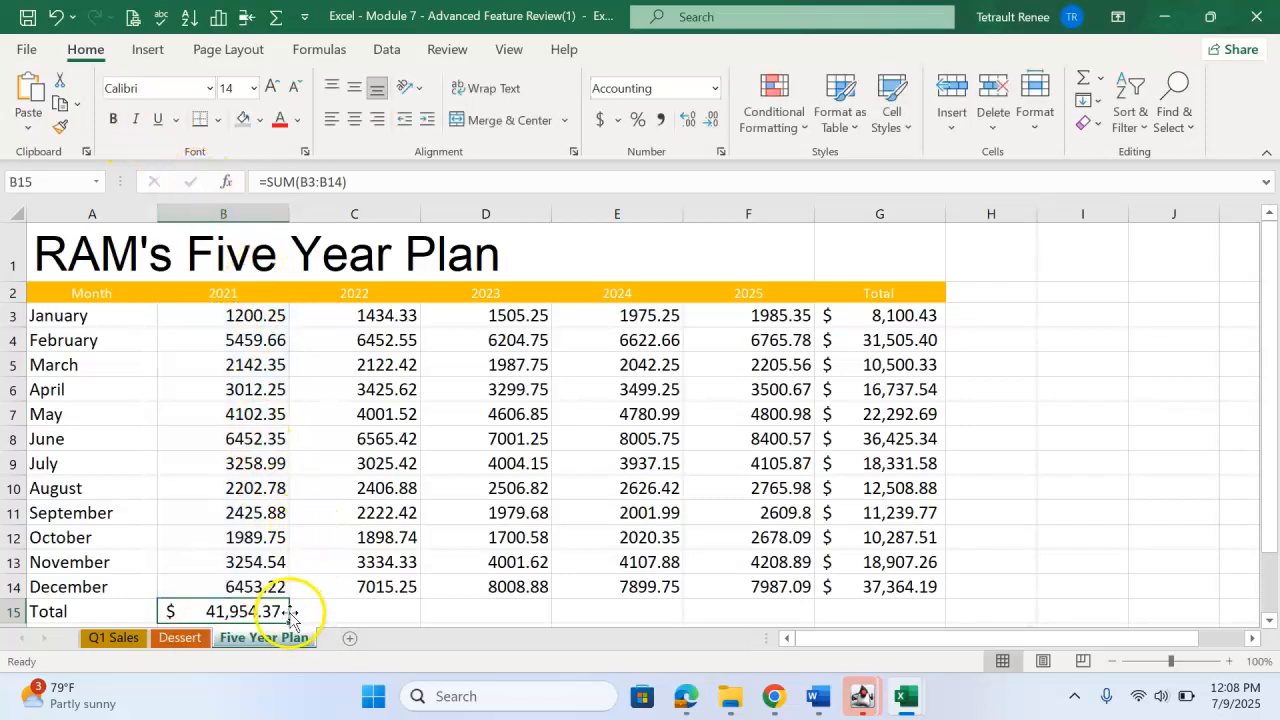
# Try to total the range C3:G15 with AutoSum and undo the result.
pyautogui.moveTo(380, 323); pyautogui.dragTo(843, 613)
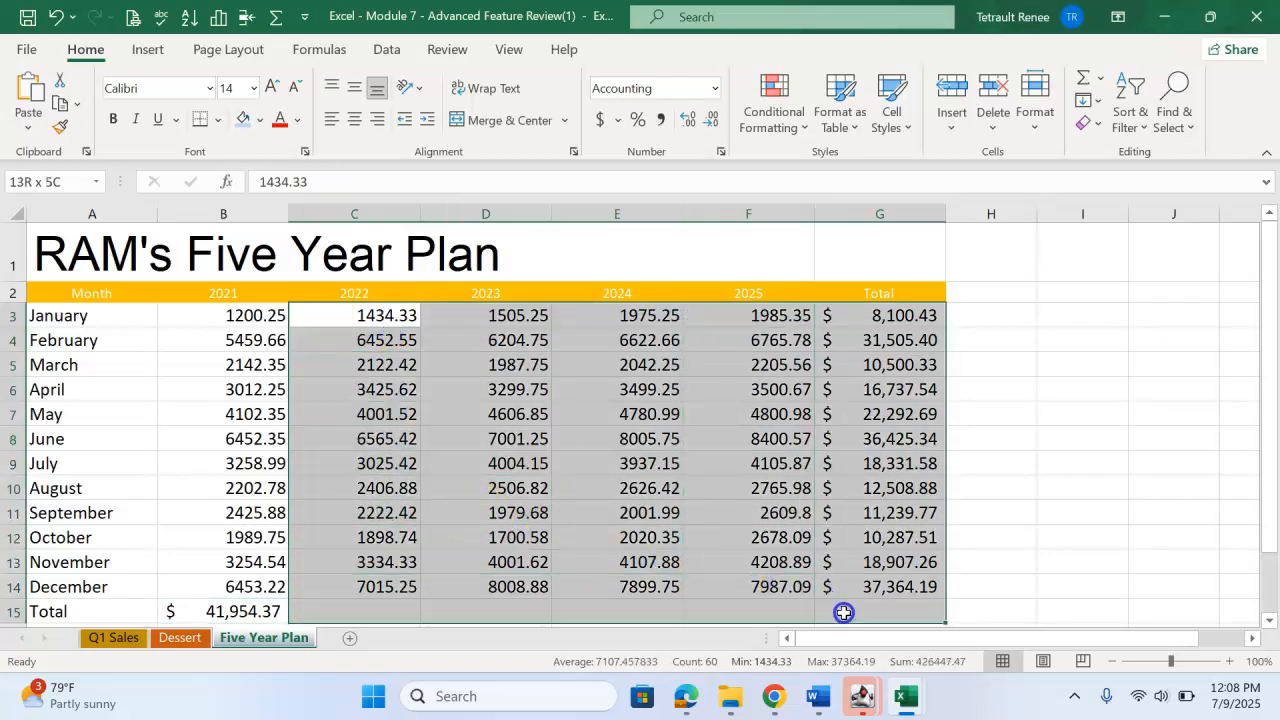
pyautogui.click(1080, 75)
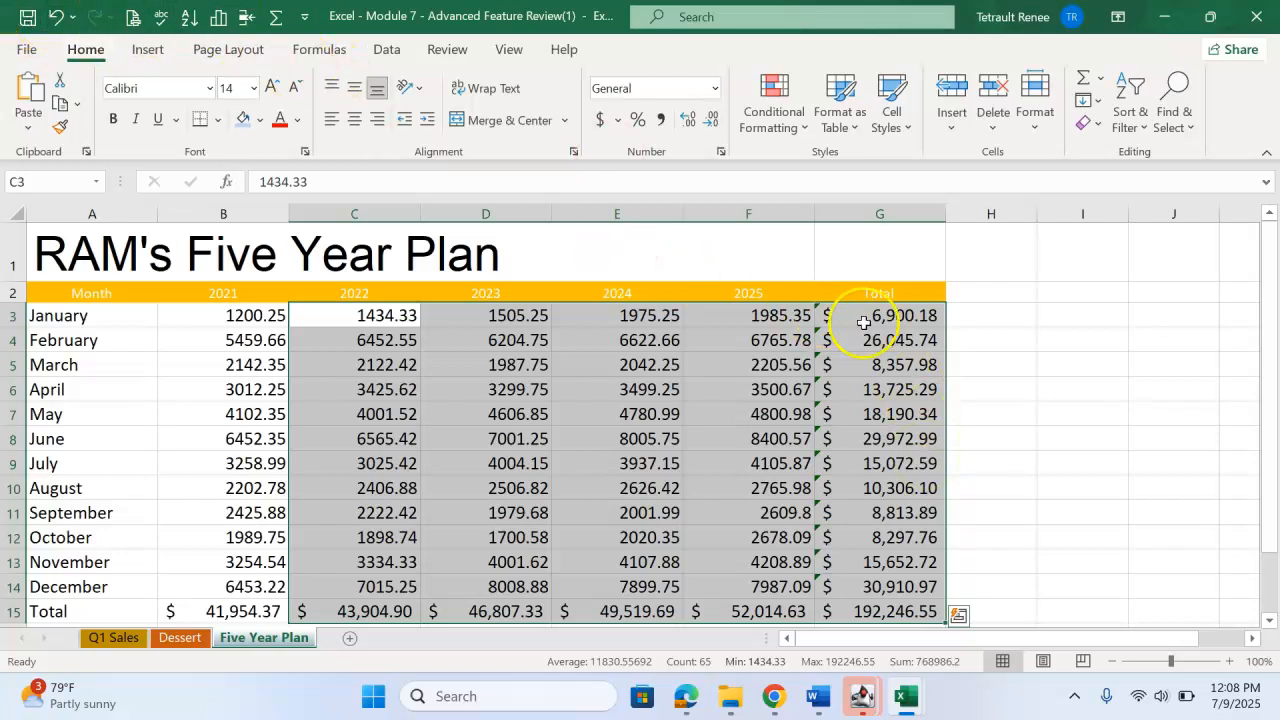
pyautogui.click(58, 20)
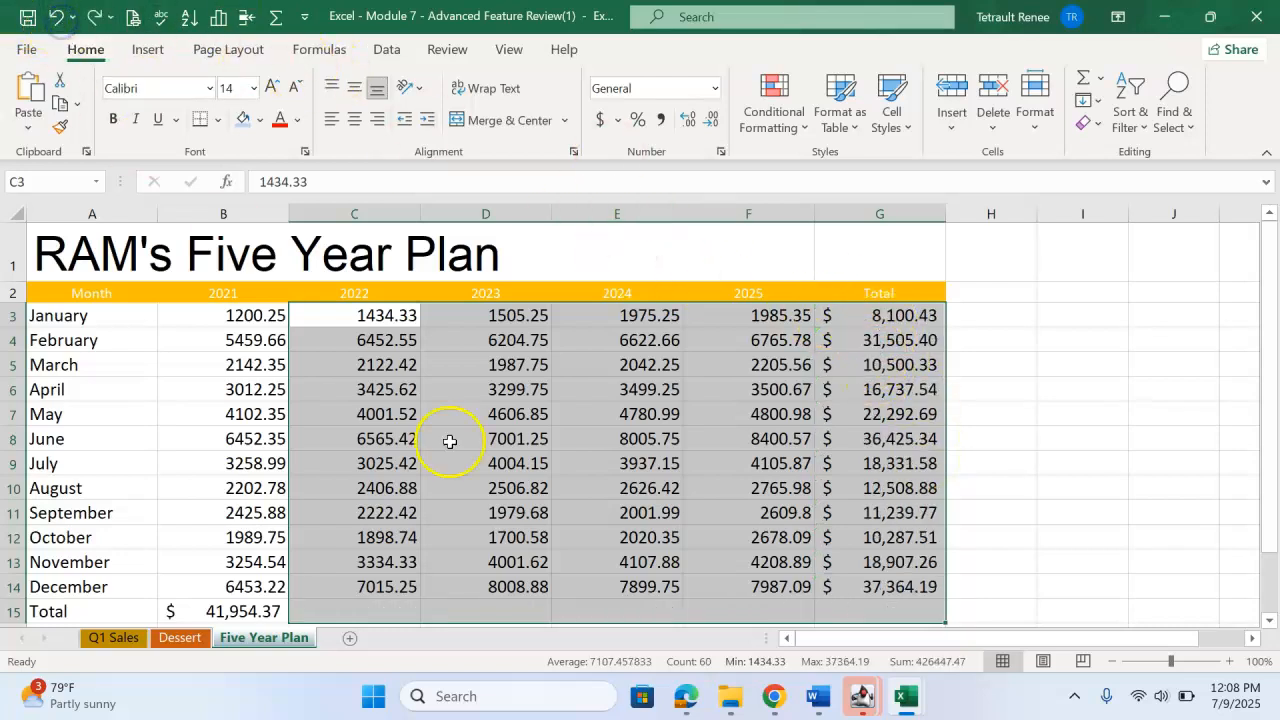
# Fill the 2021 total formula from B15 across through G15 and look over the completed totals.
pyautogui.click(280, 611)
pyautogui.moveTo(289, 624); pyautogui.dragTo(803, 611)
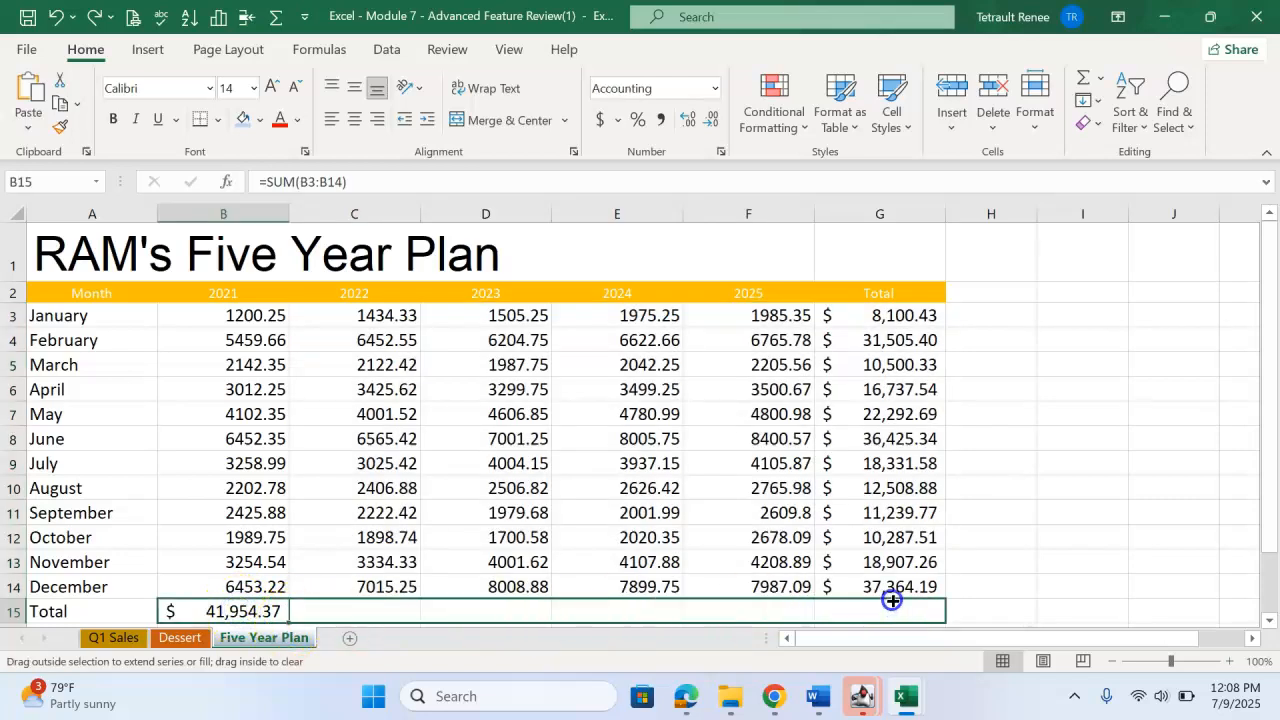
pyautogui.moveTo(892, 600); pyautogui.dragTo(893, 602)
pyautogui.click(894, 414)
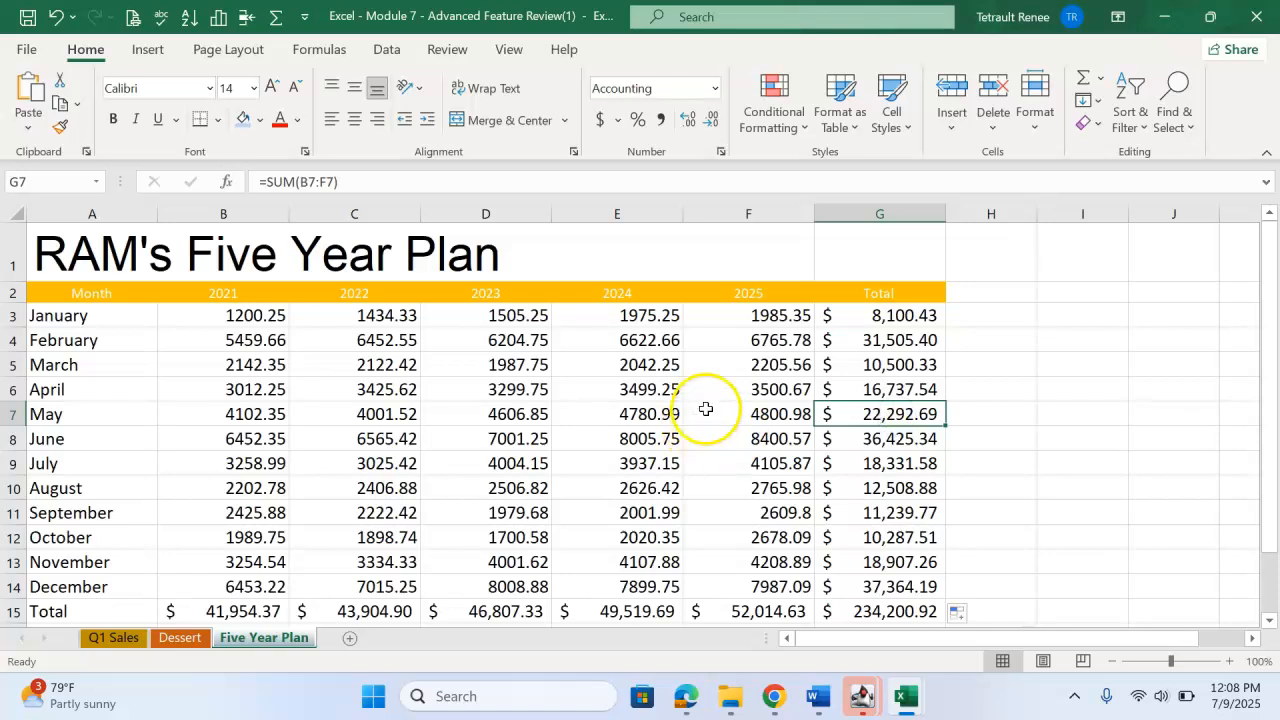
pyautogui.scroll(-1, 786, 370)
pyautogui.scroll(1, 784, 405)
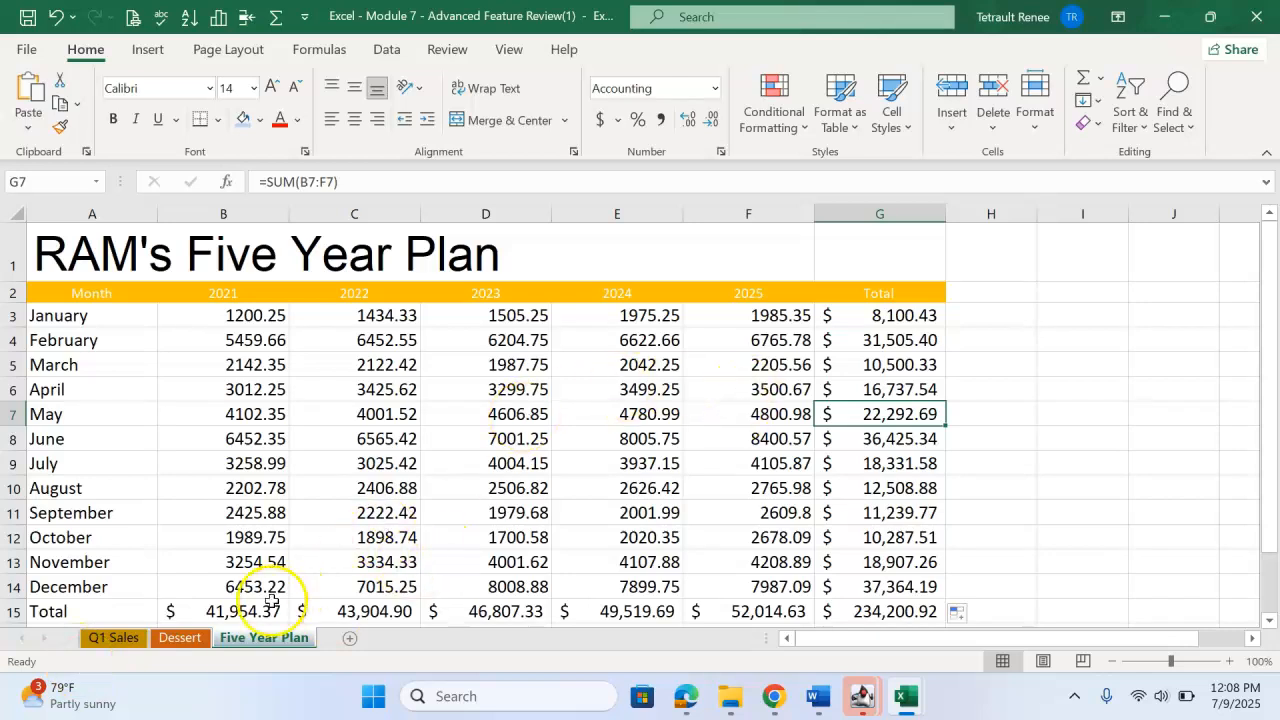
# Apply the Accounting number format to the monthly values in B3:F14 and return to the Q1 Sales worksheet.
pyautogui.moveTo(240, 320); pyautogui.dragTo(778, 576)
pyautogui.click(600, 119)
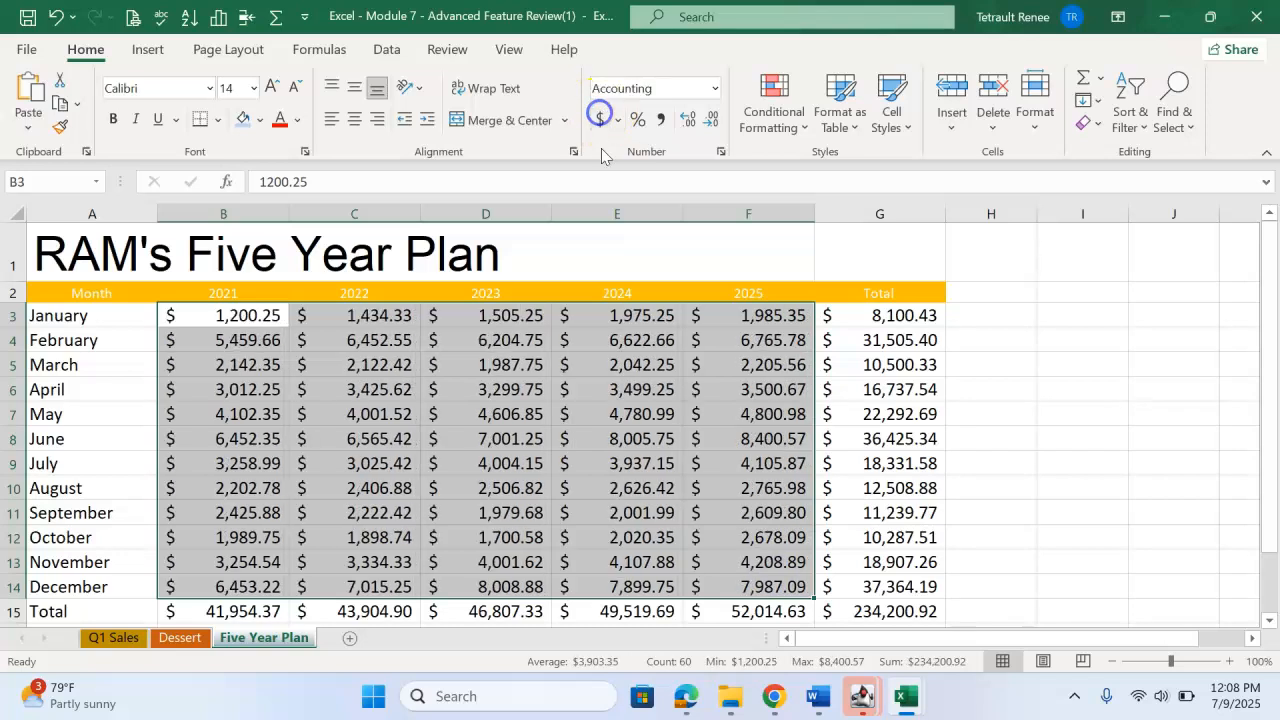
pyautogui.click(778, 488)
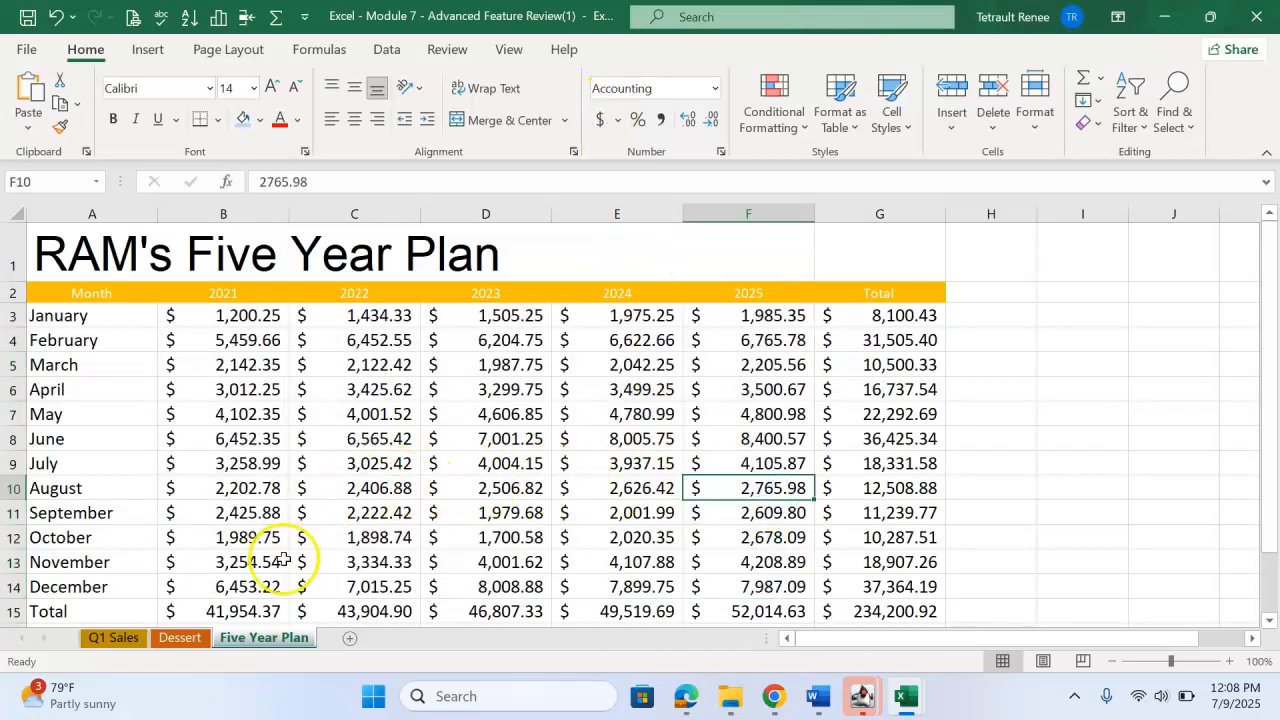
pyautogui.click(110, 640)
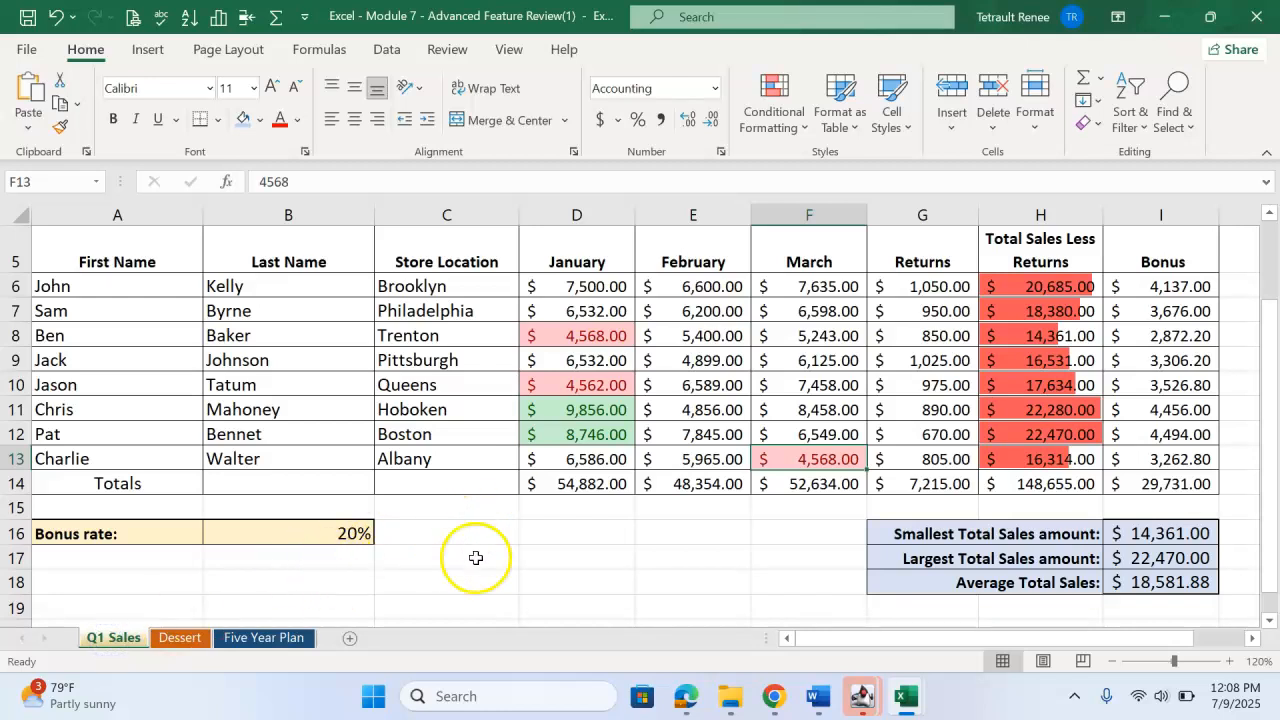